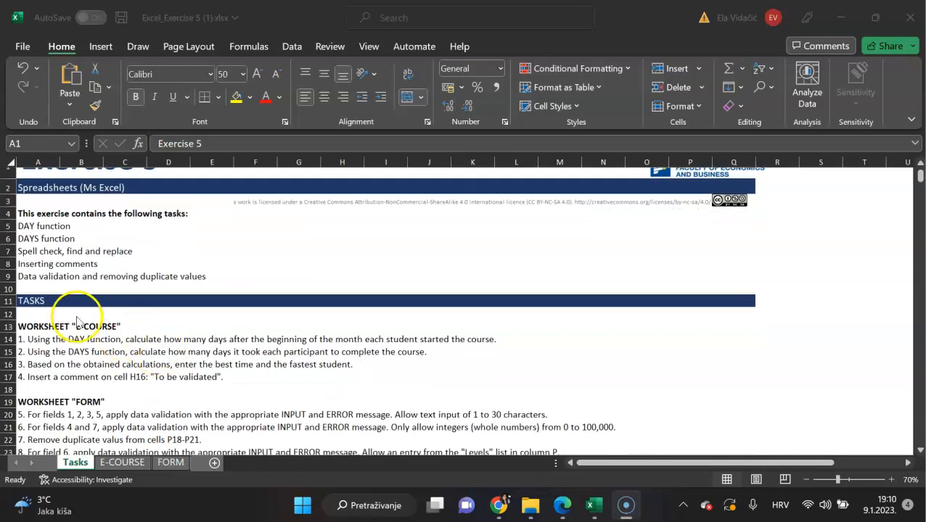
Look over the E-COURSE tasks on the Tasks sheet, then open the E-COURSE worksheet zoomed out to 80%
scroll(96, 409, "up", 1)
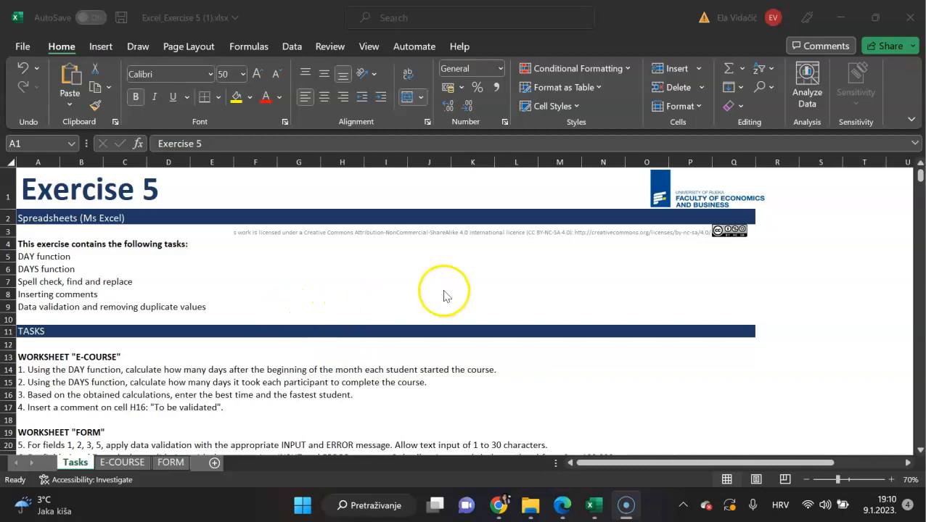
scroll(363, 283, "down", 1)
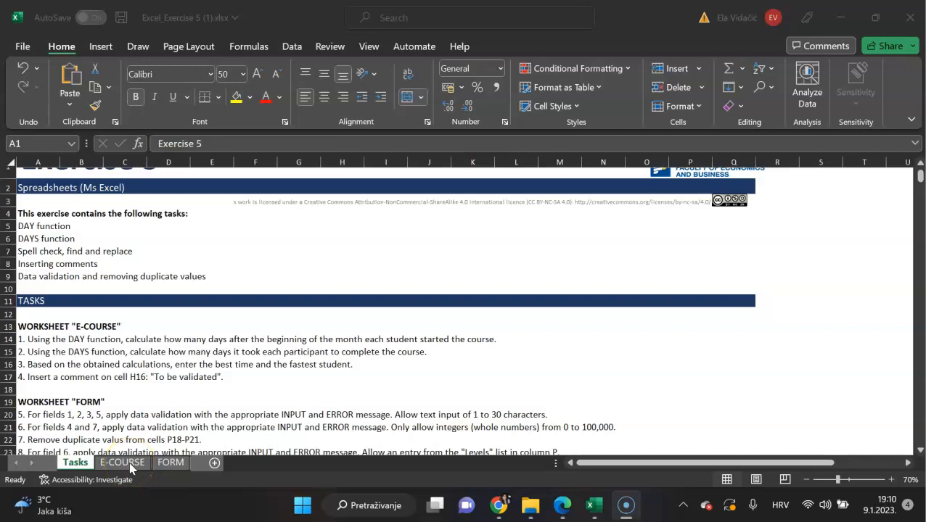
left_click(116, 339)
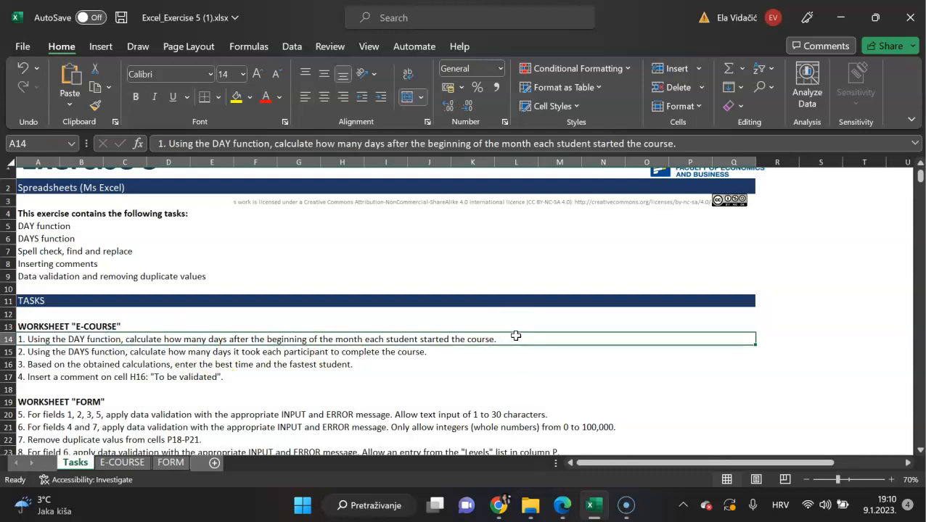
left_click(123, 464)
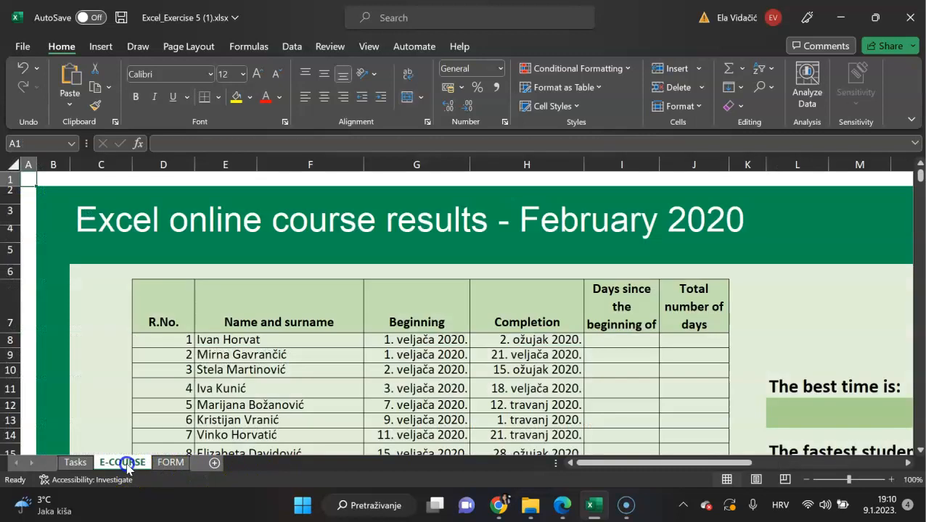
left_click_drag(848, 482, 845, 485)
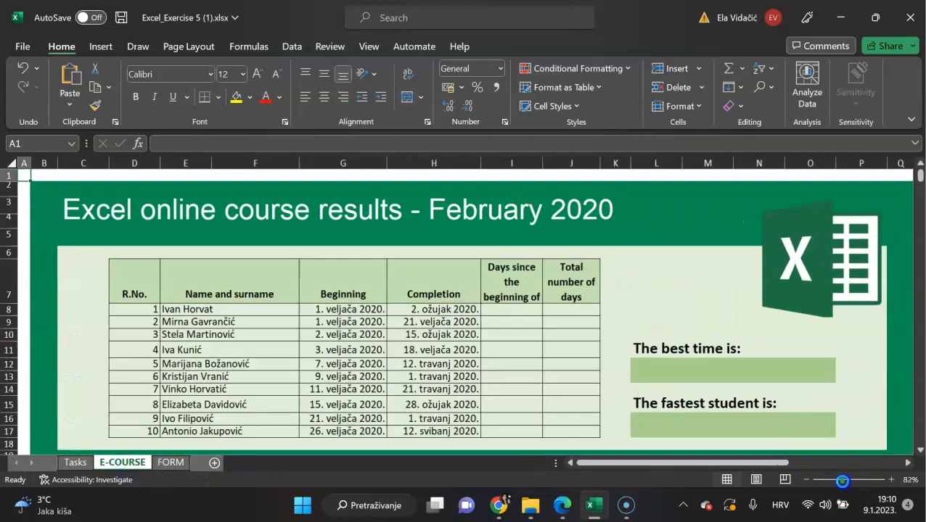
Calculate each student's days since the beginning of the month with =DAY(G8) in I8, filled down to I17
double_click(495, 304)
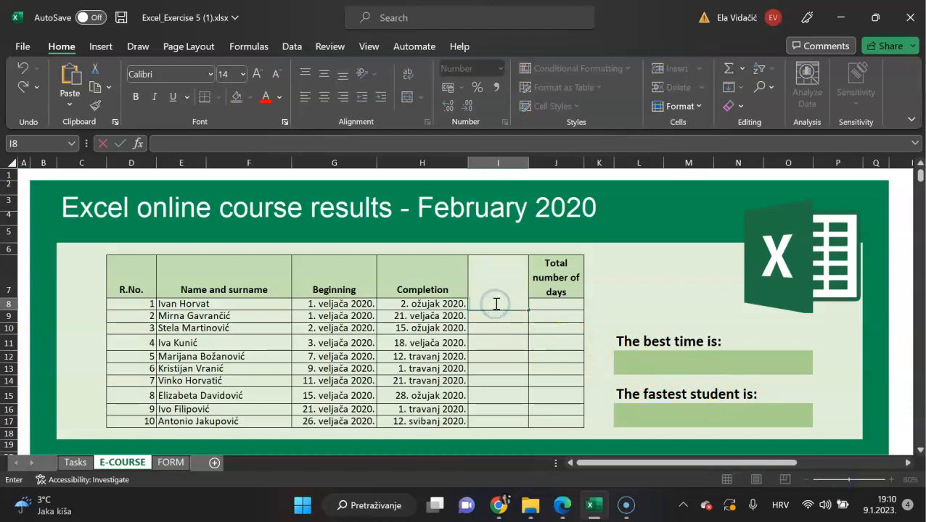
type("=")
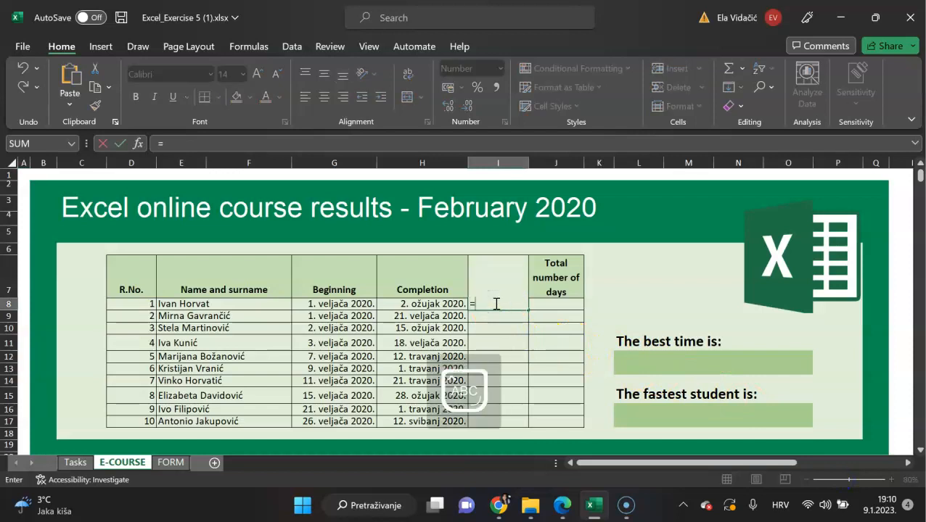
type("DAY")
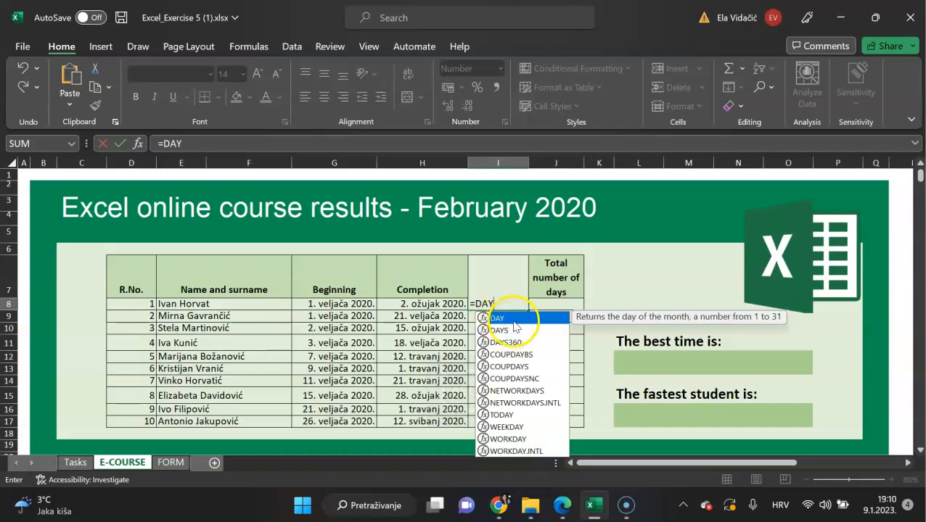
left_click(516, 301)
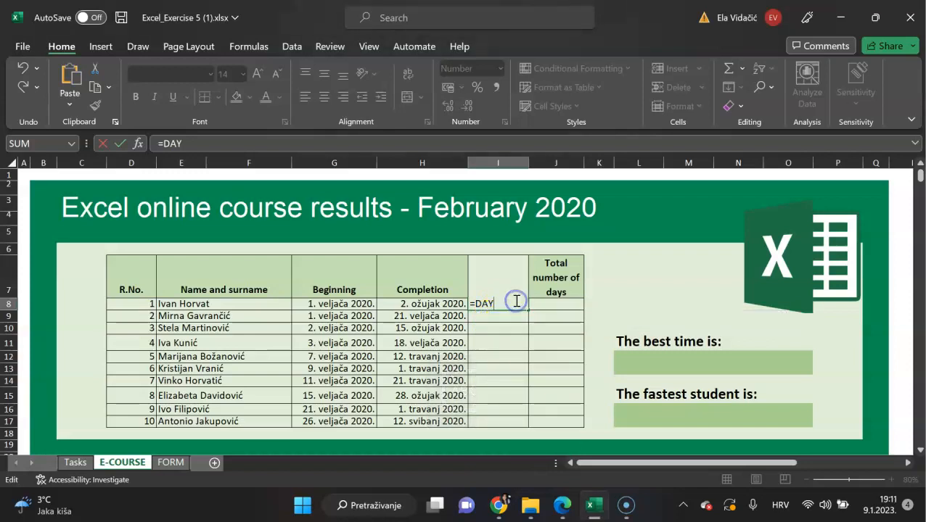
type("(")
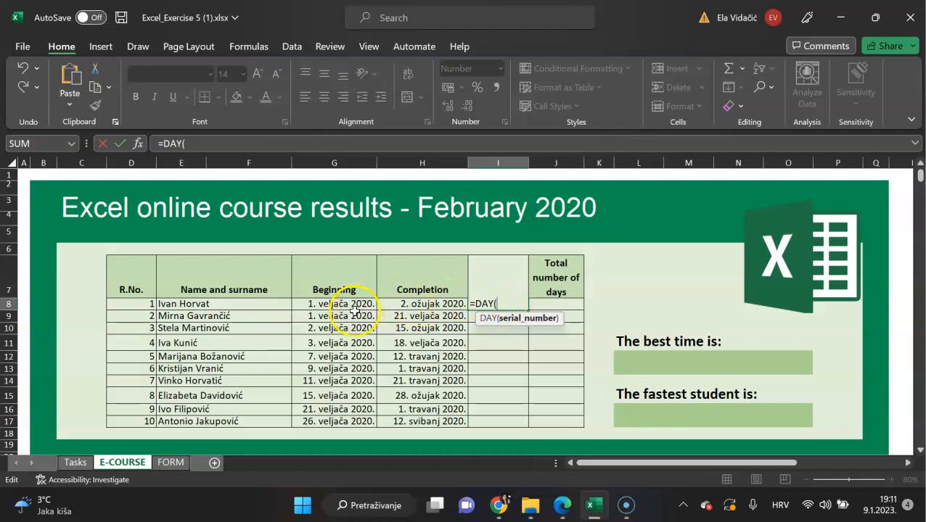
left_click(334, 304)
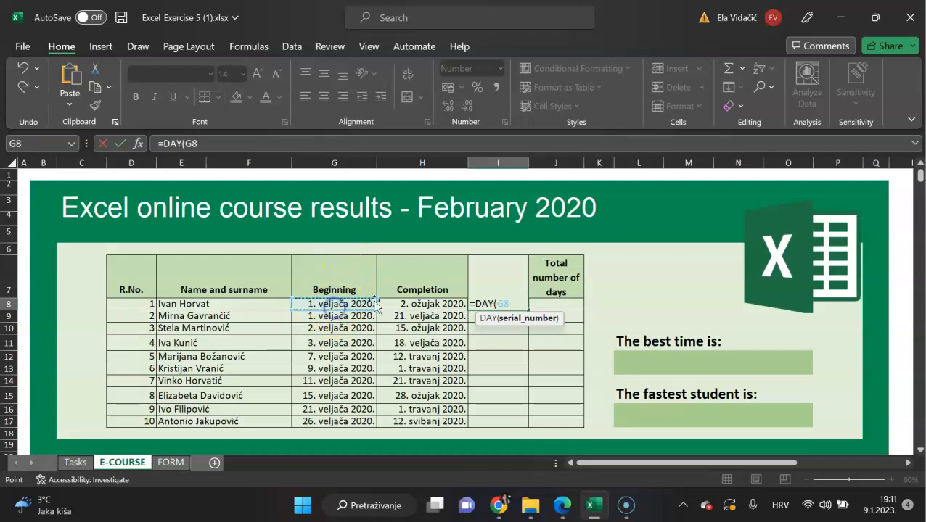
key("Return")
left_click(514, 303)
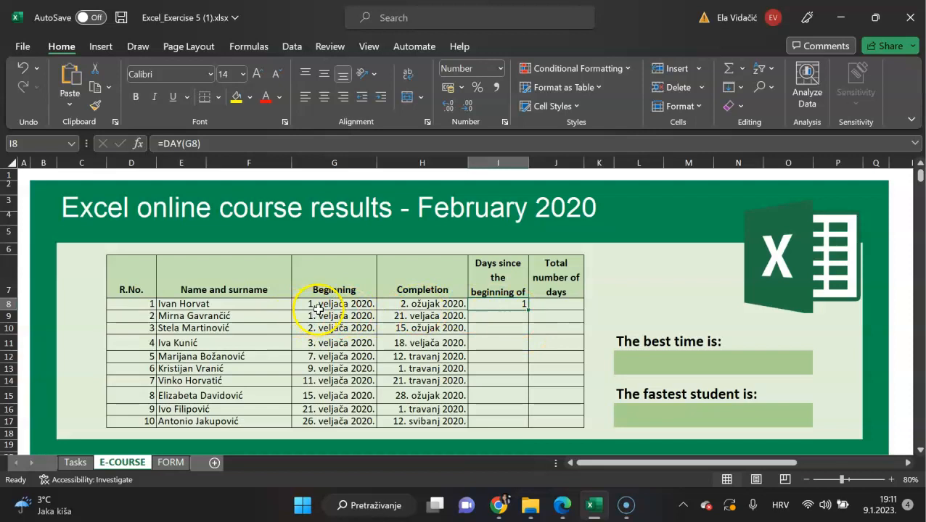
left_click_drag(529, 309, 527, 428)
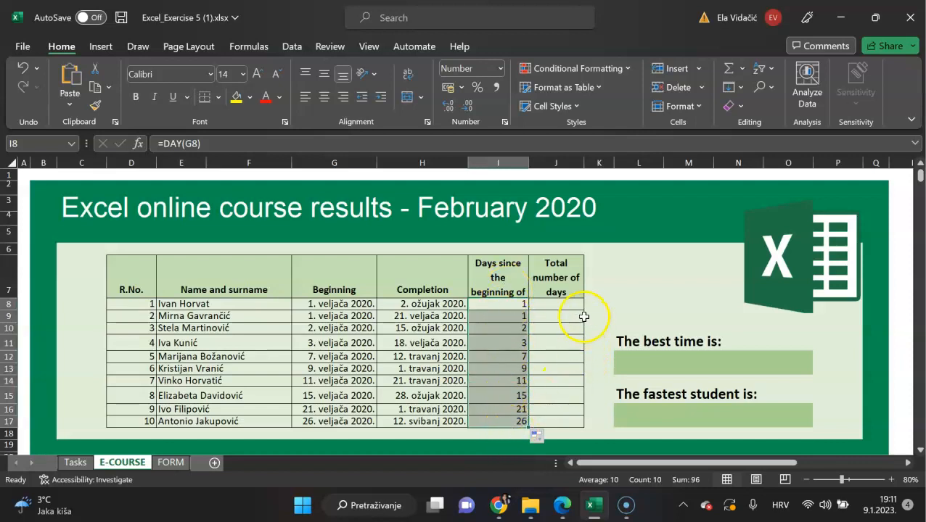
Mark task 1 in row 14 of the Tasks sheet with a standard blue fill
left_click(78, 464)
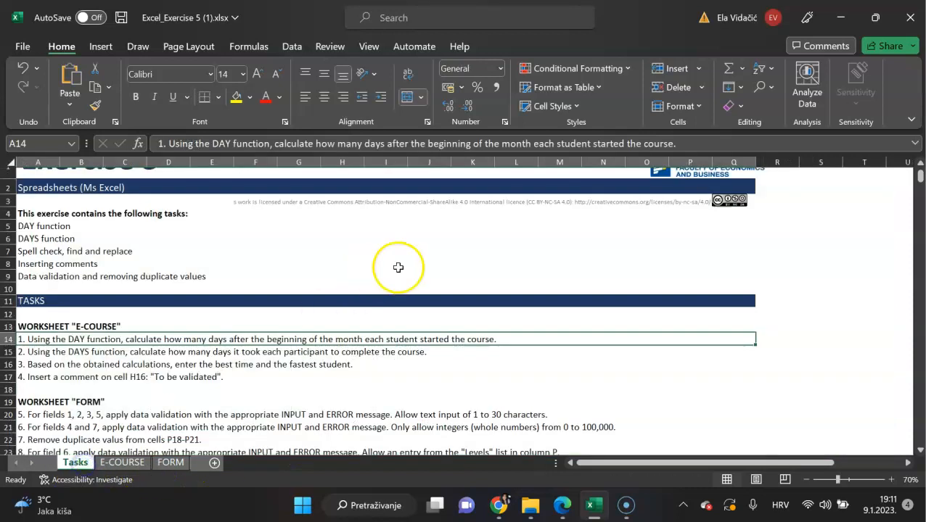
left_click(249, 97)
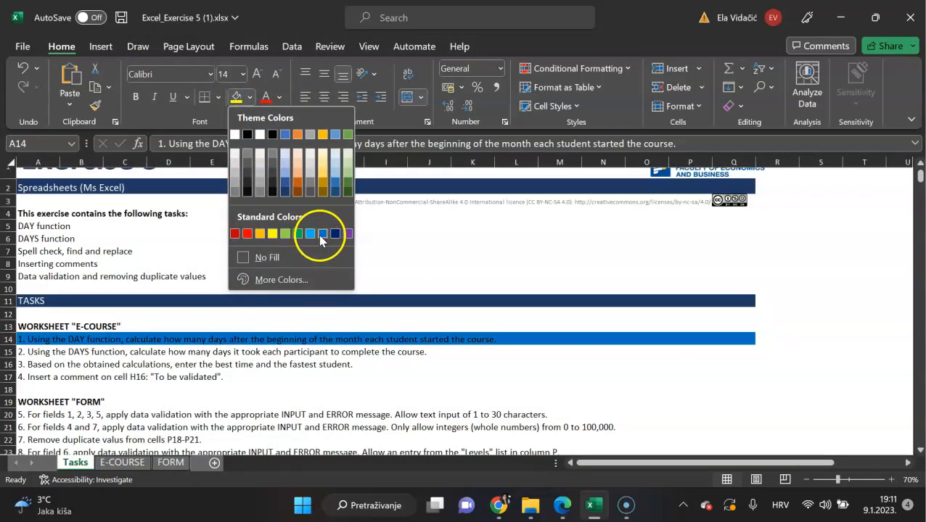
left_click(322, 234)
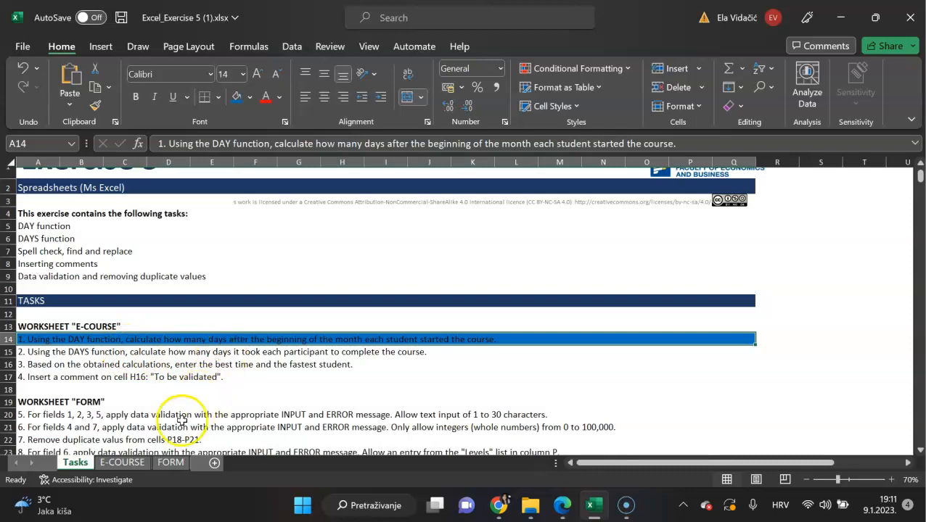
On the E-COURSE sheet, calculate each participant's total number of days with =DAYS(H8;G8) in J8, filled down to J17
left_click(121, 463)
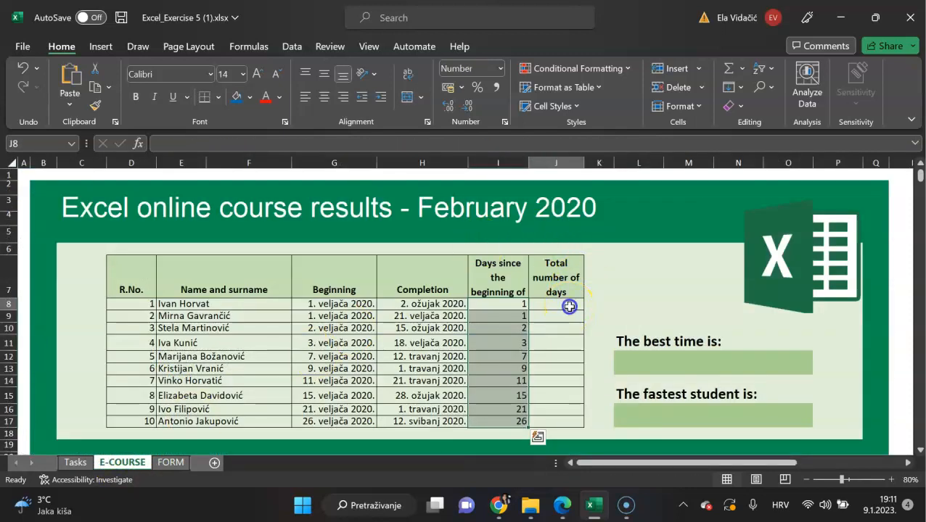
left_click(570, 307)
type("=d")
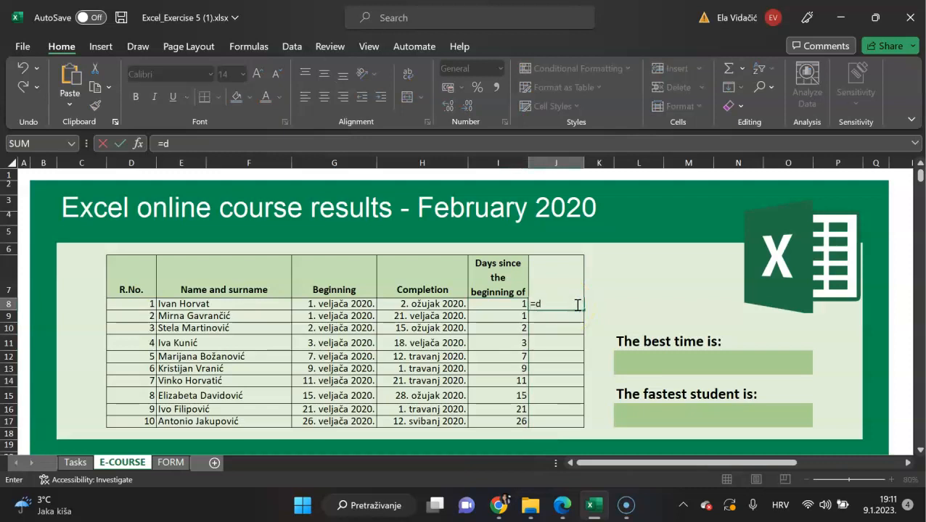
key("BackSpace")
key("Caps_Lock")
type("D")
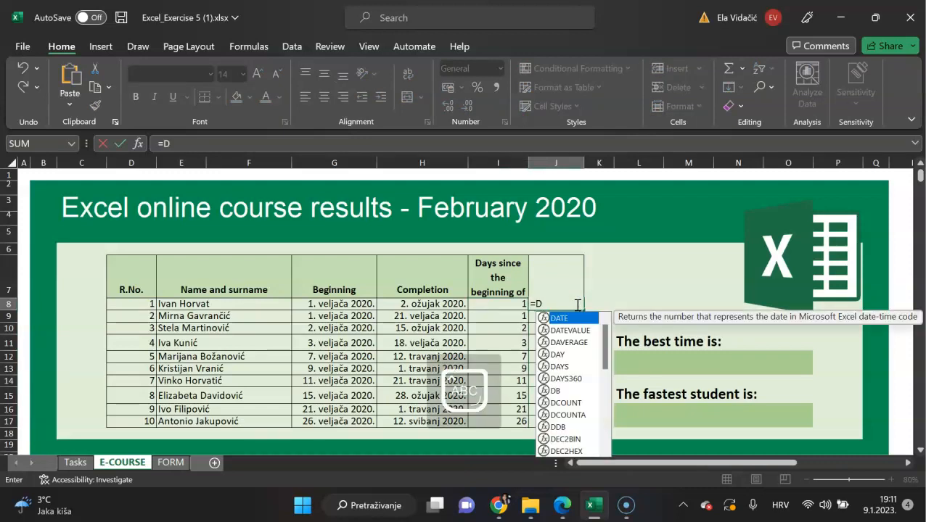
type("AYS(")
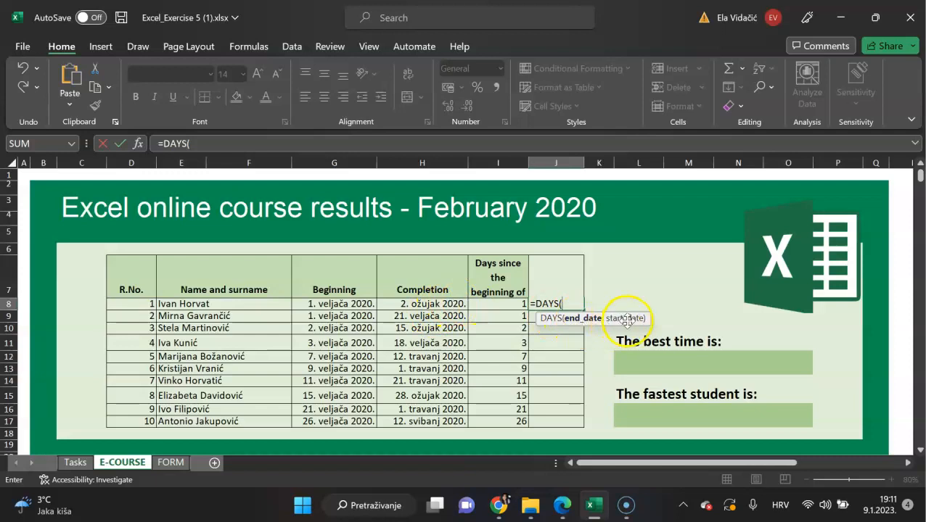
left_click(449, 304)
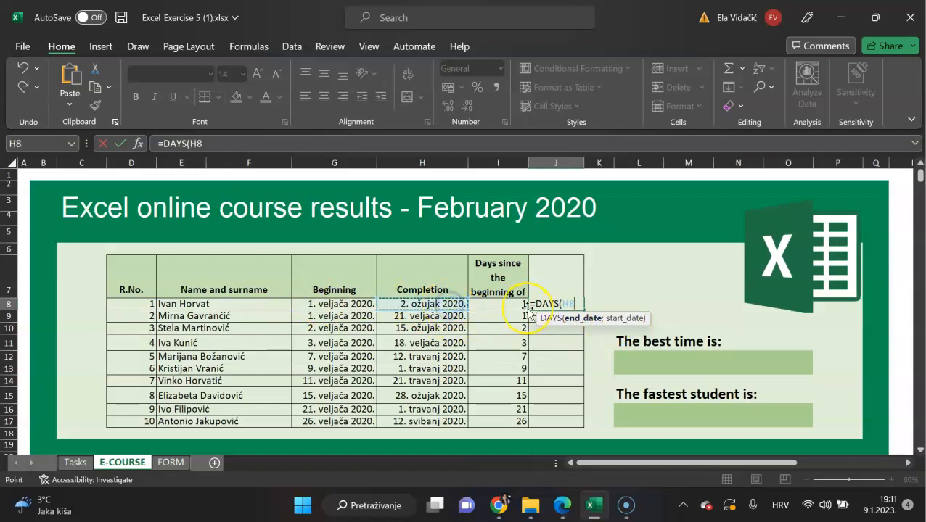
type(";")
left_click(340, 304)
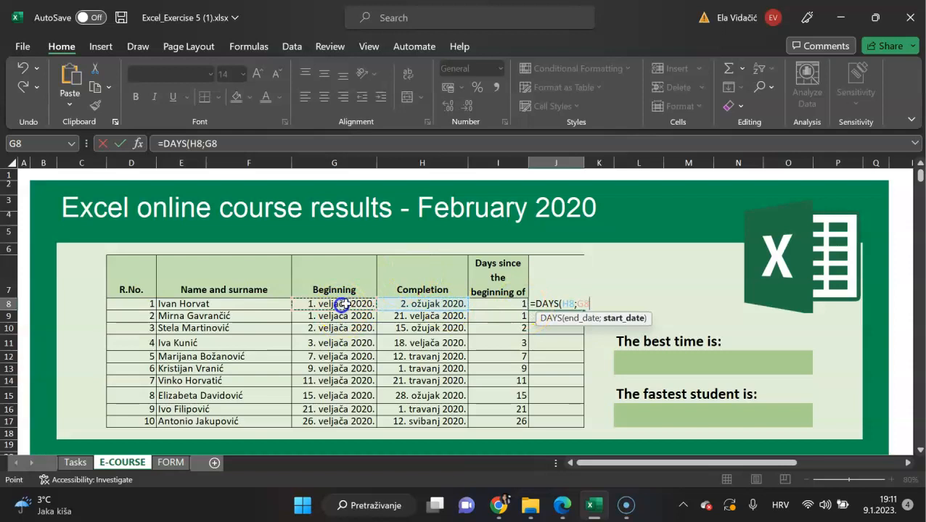
key("Return")
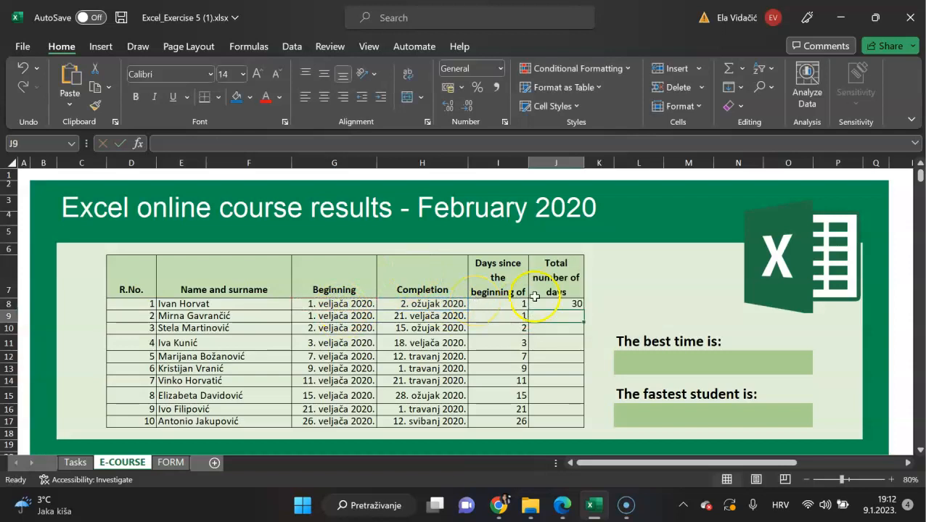
left_click(573, 304)
left_click_drag(583, 312, 584, 425)
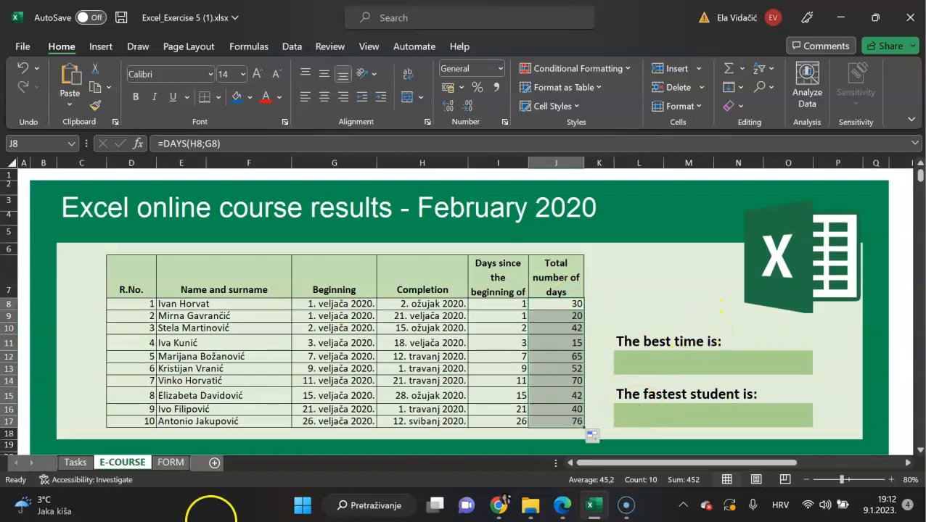
Mark task 2 in row 15 of the Tasks sheet with the same blue fill
left_click(76, 462)
left_click(433, 351)
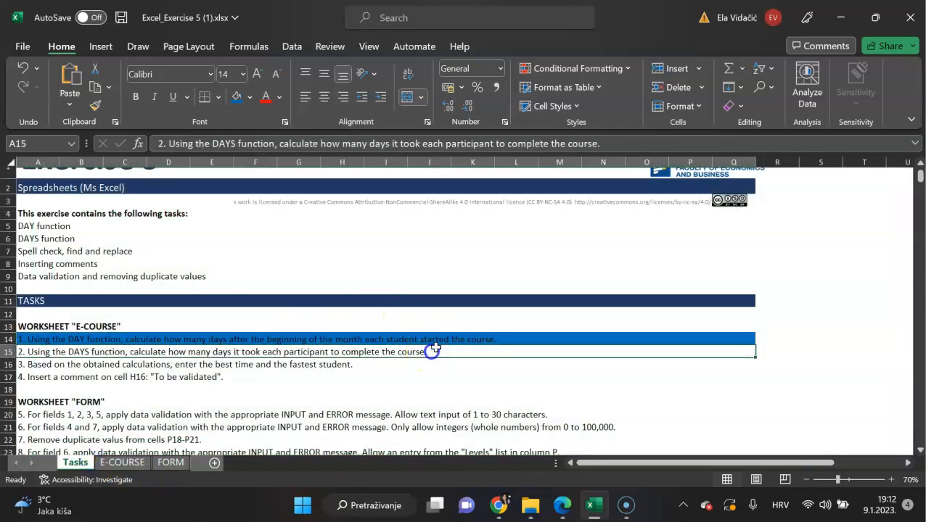
left_click(238, 98)
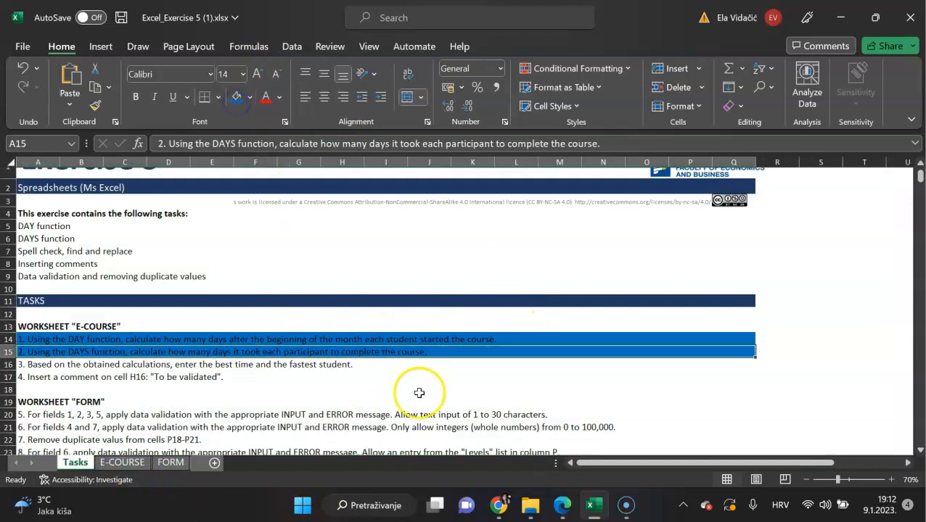
For task 3, calculate the best time on the E-COURSE sheet with =MIN(J8:J17) in cell L12
left_click(137, 365)
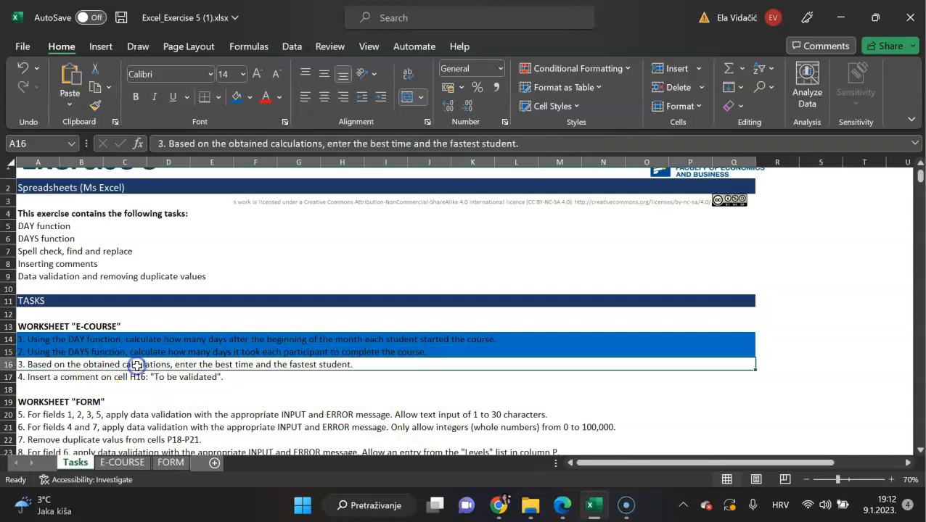
left_click(122, 462)
left_click(727, 365)
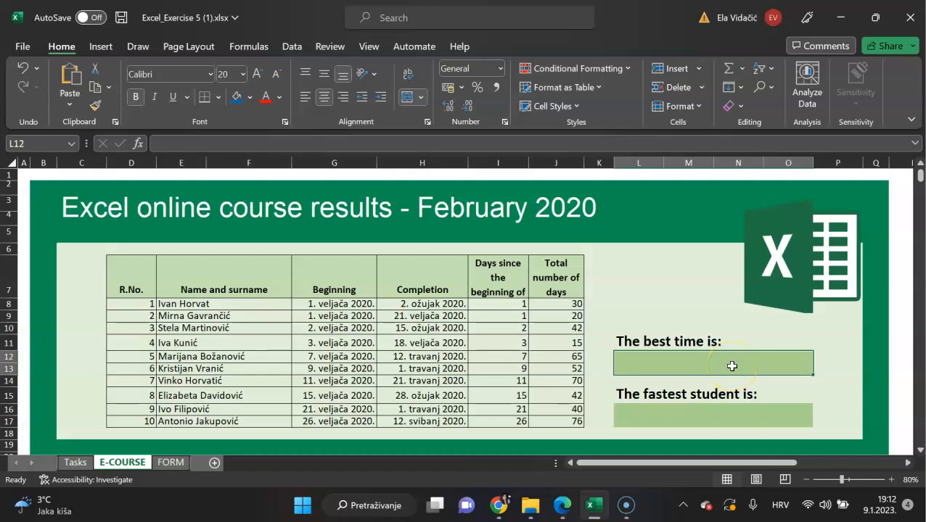
type("m")
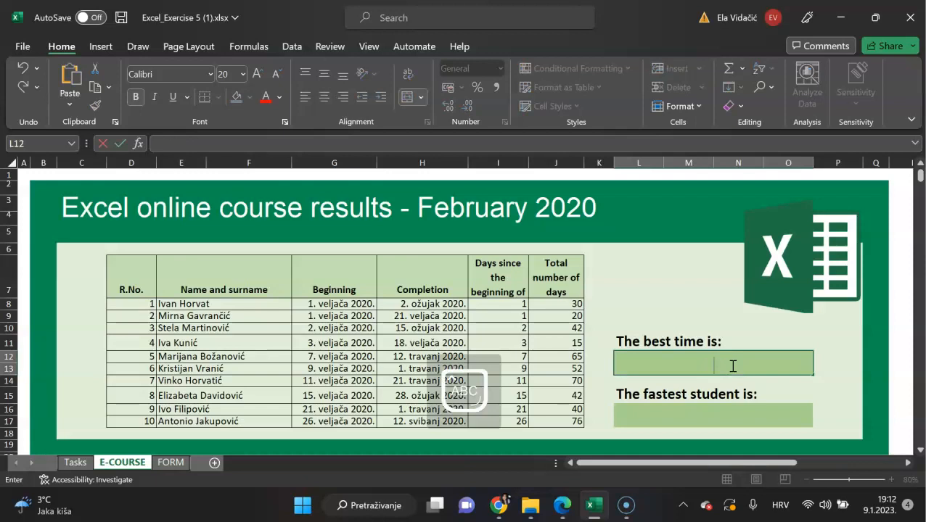
type("=MIN")
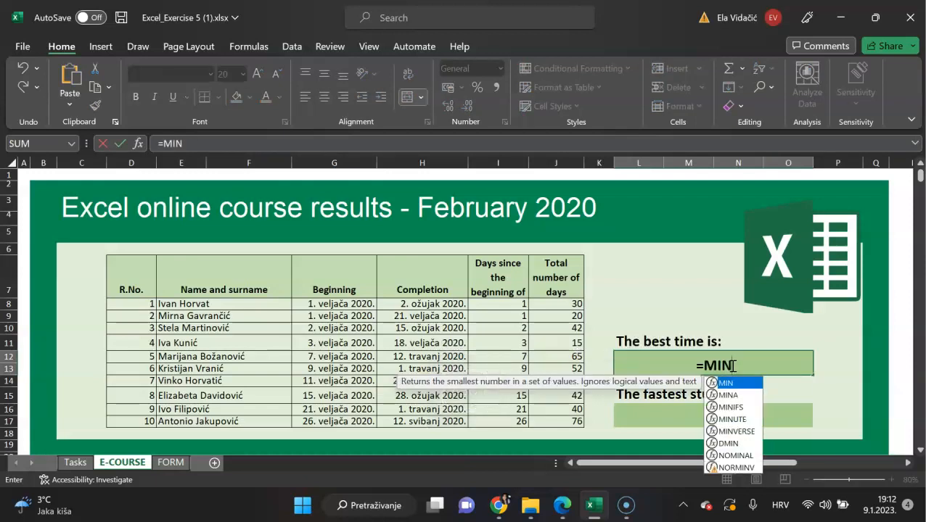
type("(")
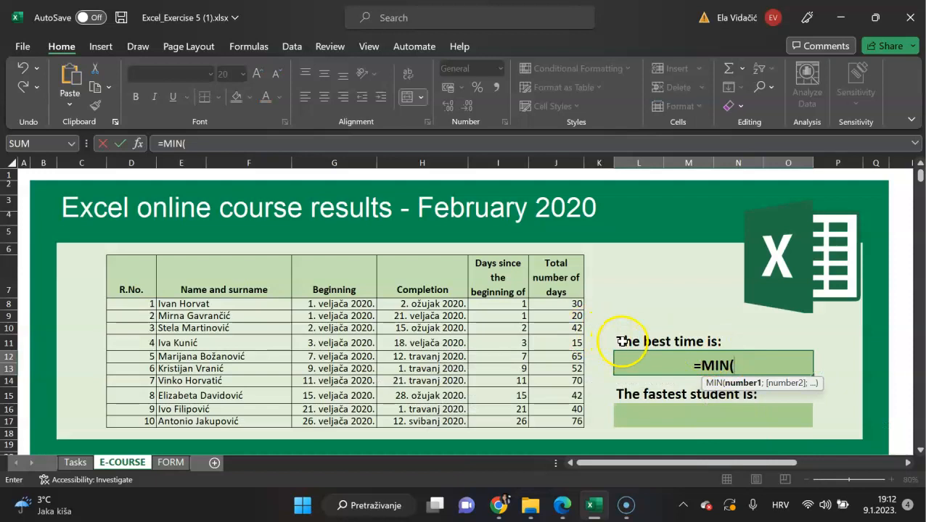
left_click_drag(568, 305, 573, 421)
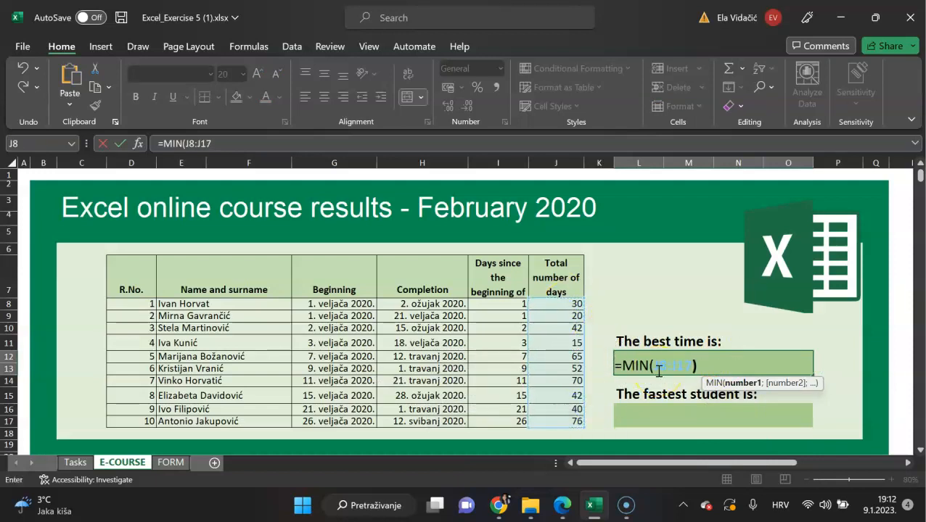
key("Return")
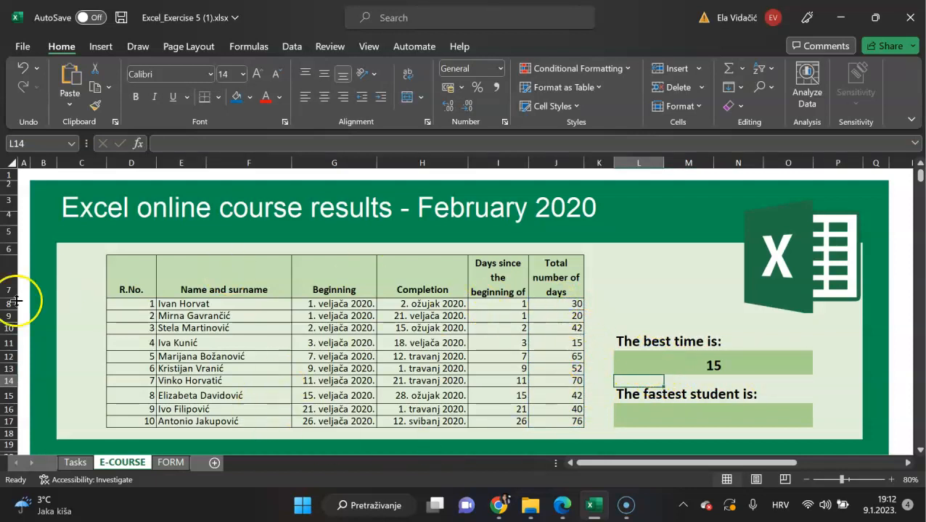
Apply a Bottom 10% conditional format with Light Red Fill with Dark Red Text to the total number of days in J8:J17
left_click(579, 343)
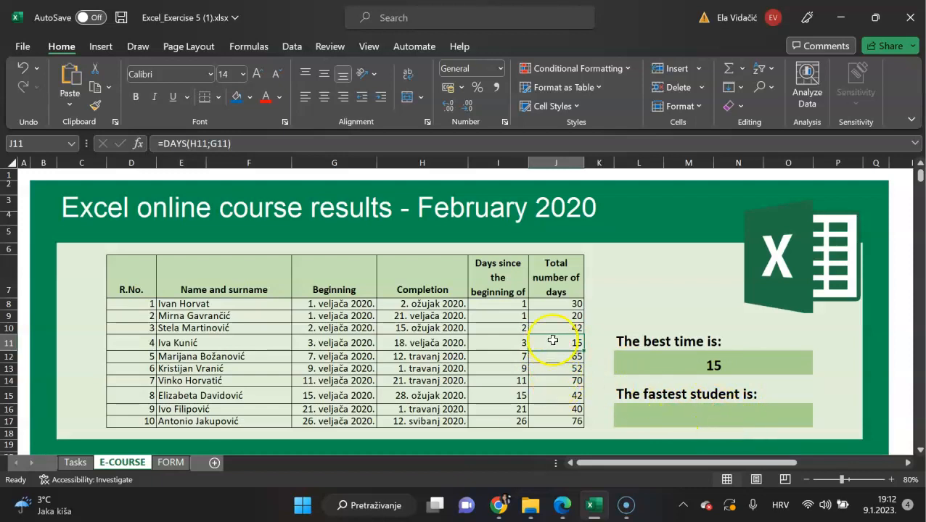
left_click_drag(576, 302, 577, 425)
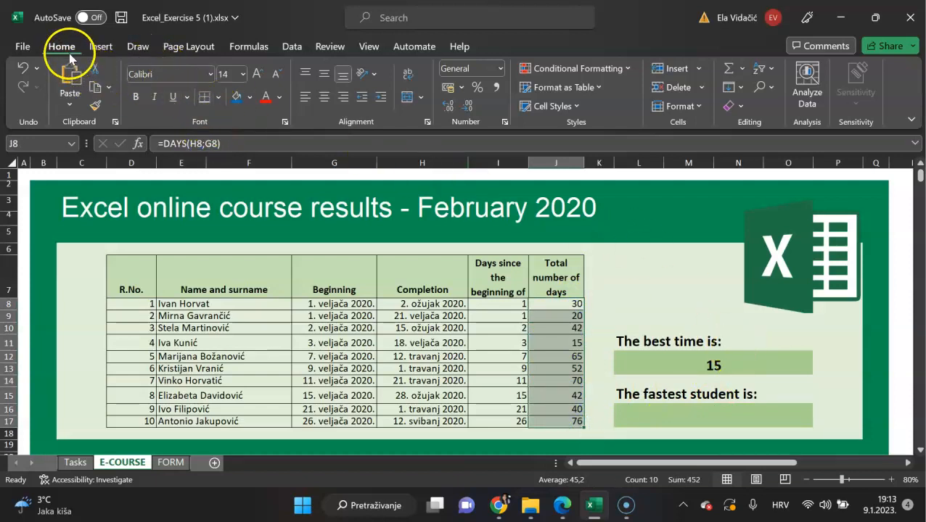
left_click(617, 69)
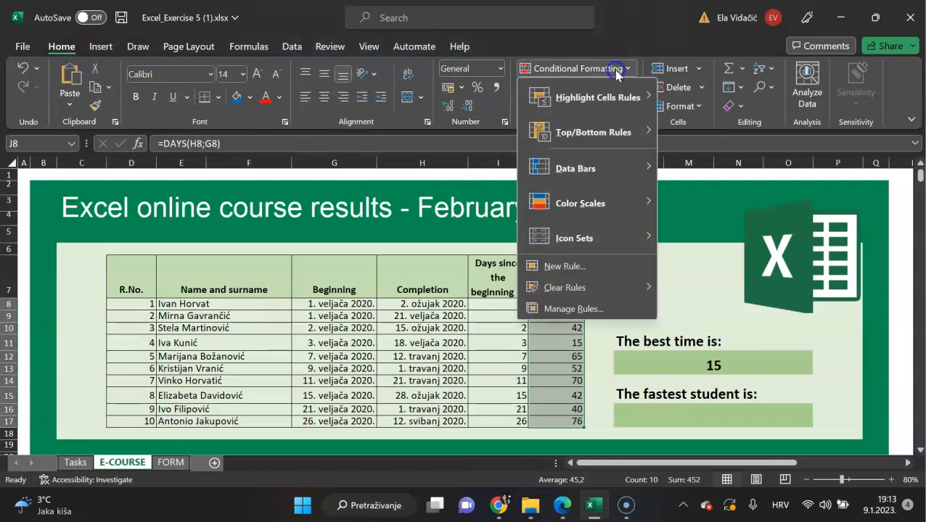
left_click(618, 130)
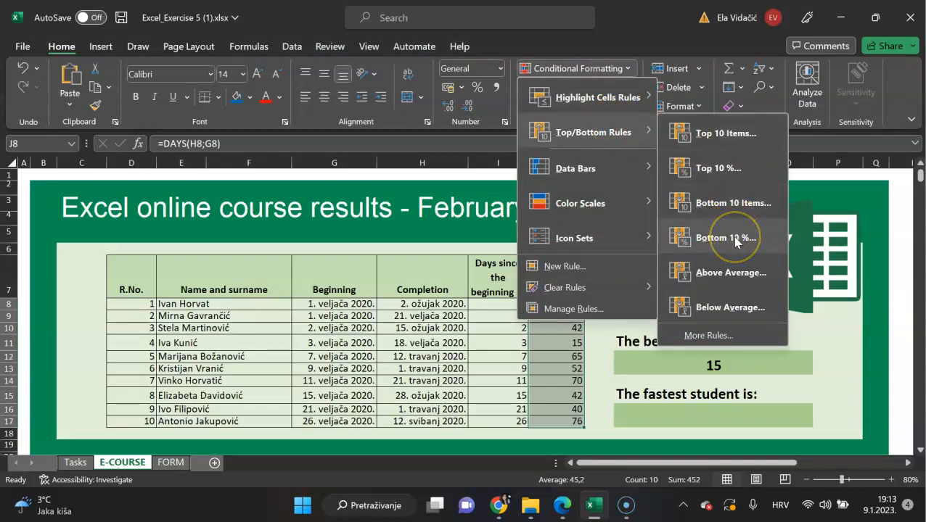
left_click(725, 238)
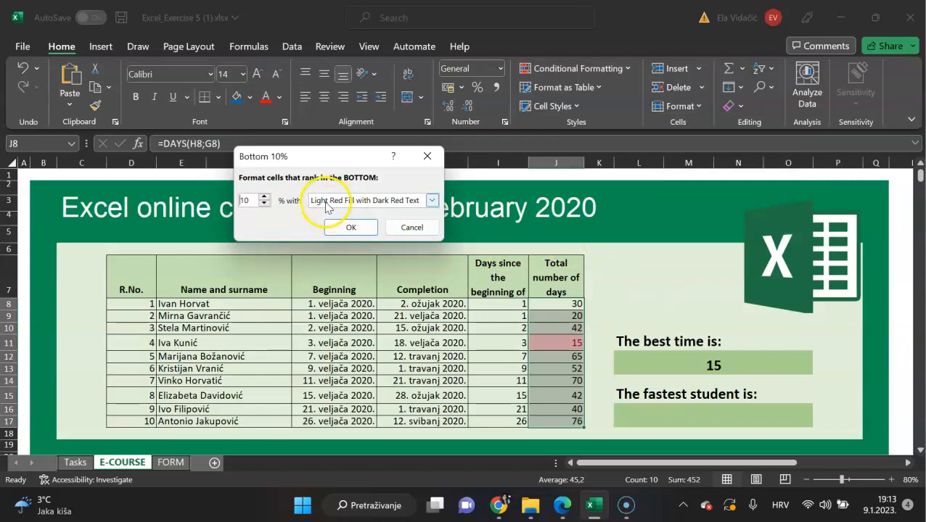
left_click(365, 228)
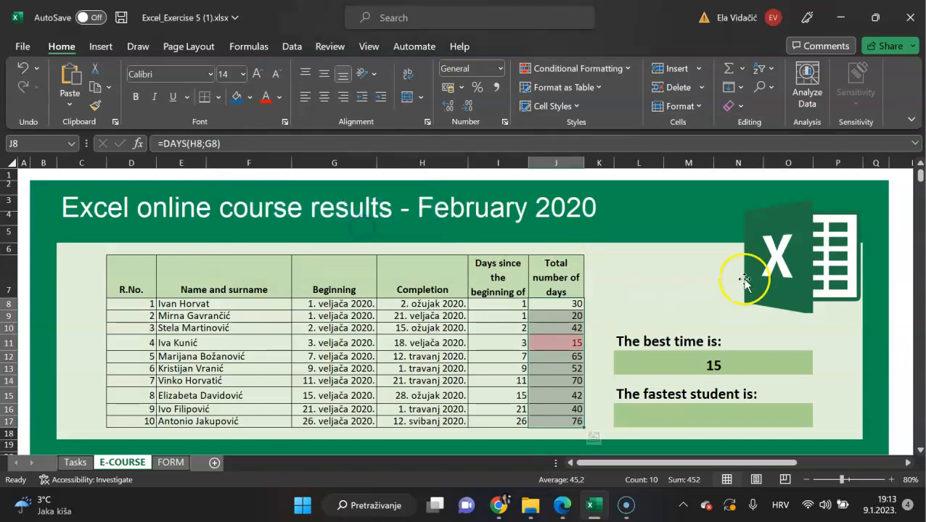
Copy the fastest student's name from E11 into the fastest student cell L16
left_click(172, 345)
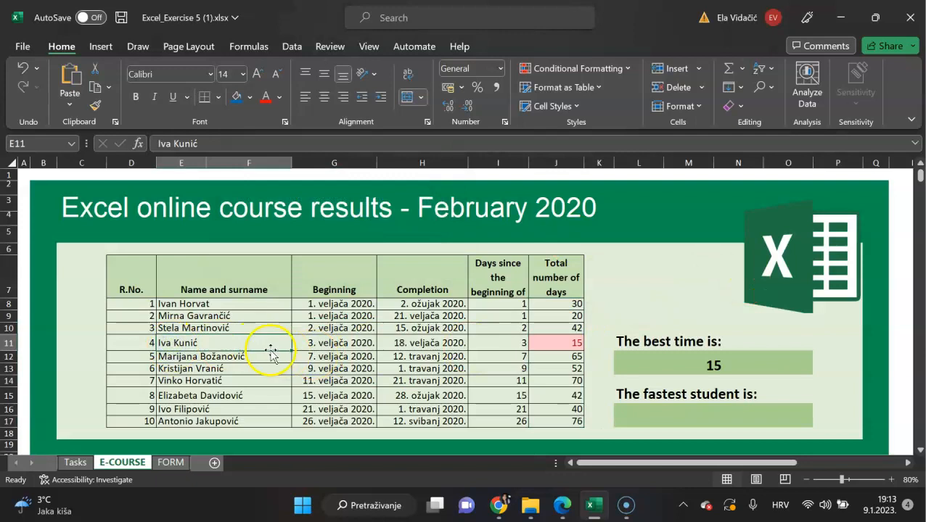
key("ctrl+c")
left_click(721, 426)
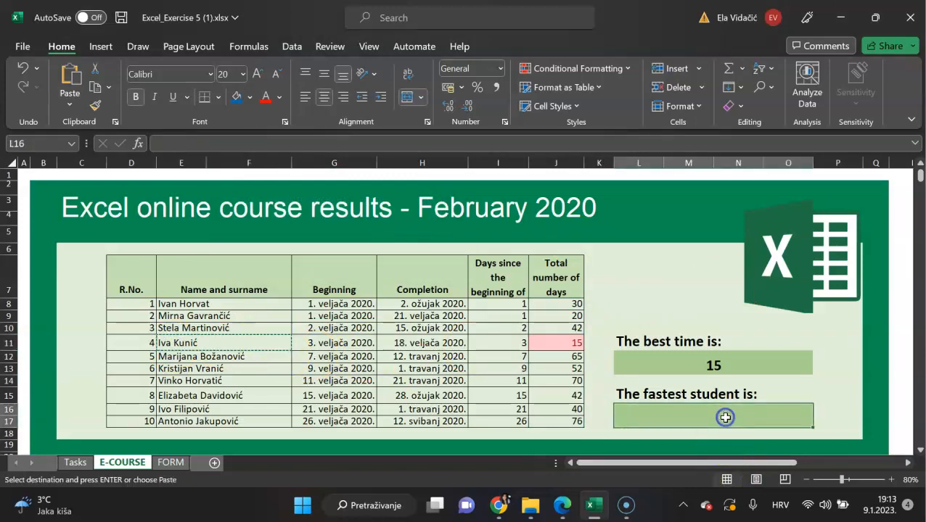
key("ctrl+v")
left_click(845, 395)
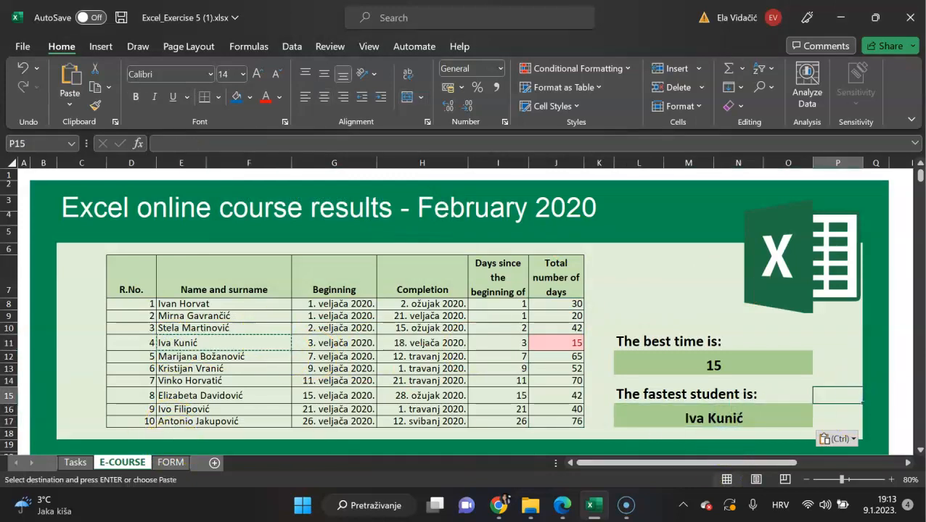
Mark task 3 in row 16 of the Tasks sheet with the same blue fill
left_click(85, 463)
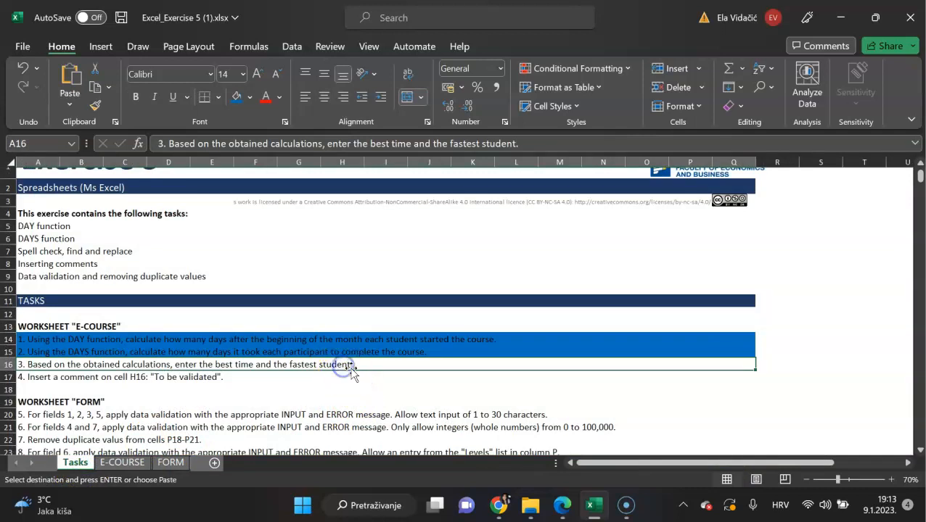
left_click(236, 97)
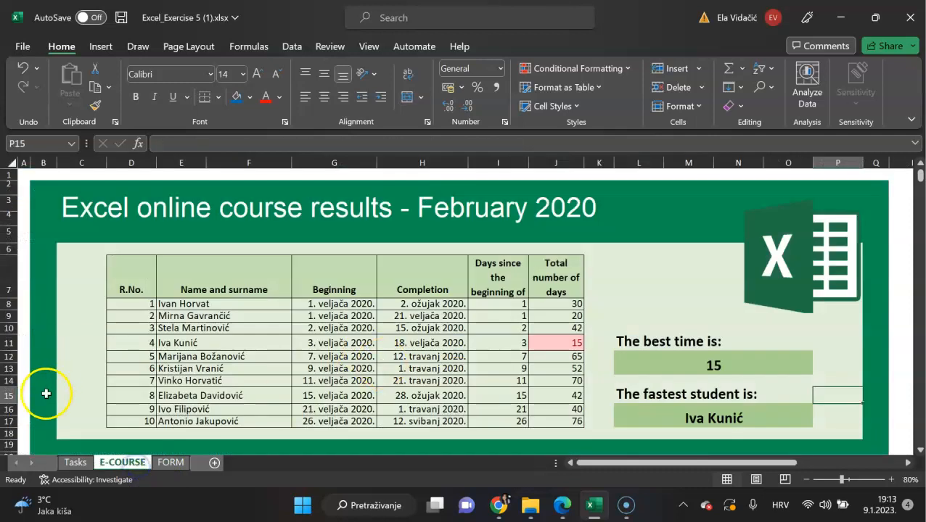
On the E-COURSE sheet, post the comment "To be validated" on cell H16 and check how it displays
left_click(11, 409)
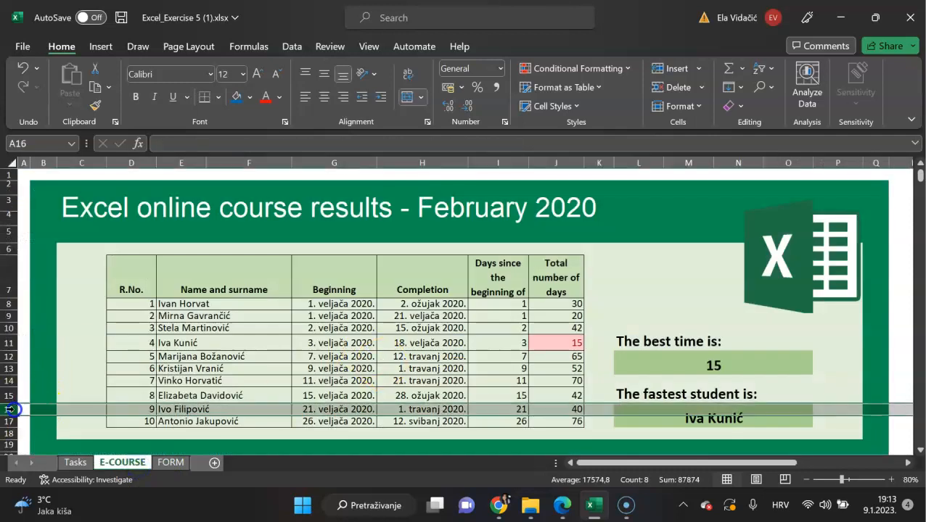
left_click(421, 409)
right_click(422, 409)
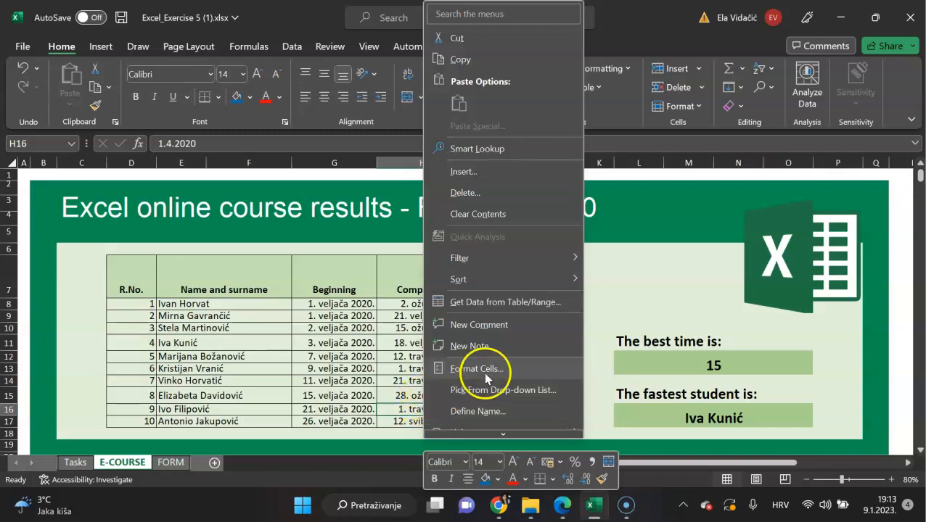
left_click(506, 325)
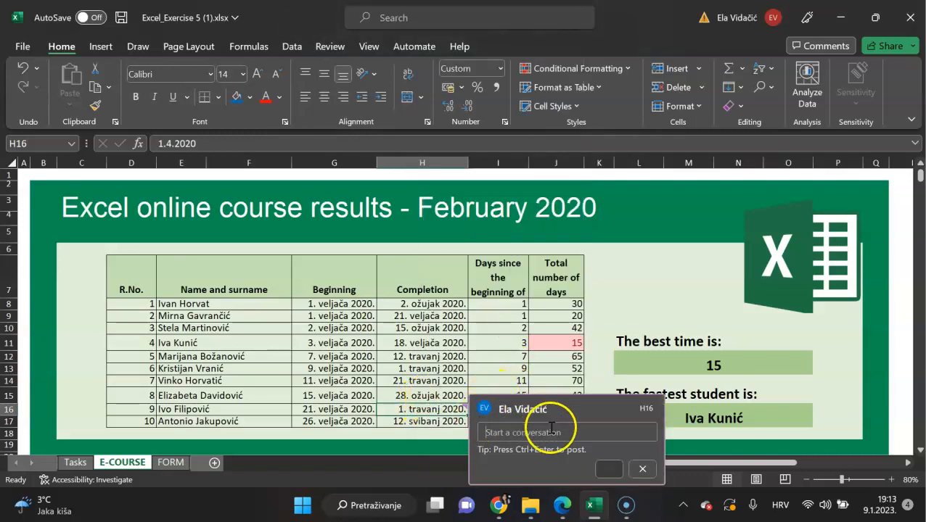
type("tO")
key("BackSpace")
key("BackSpace")
key("Caps_Lock")
type("To be va")
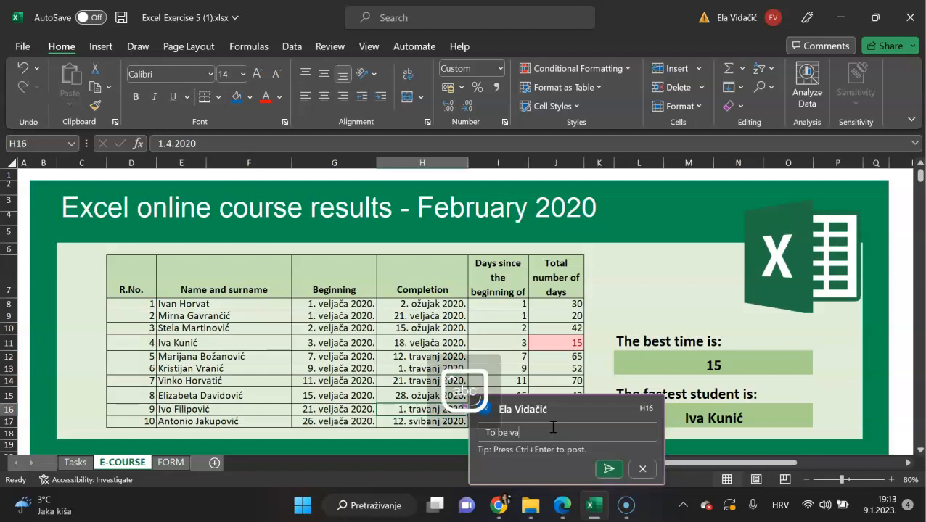
type("lidated")
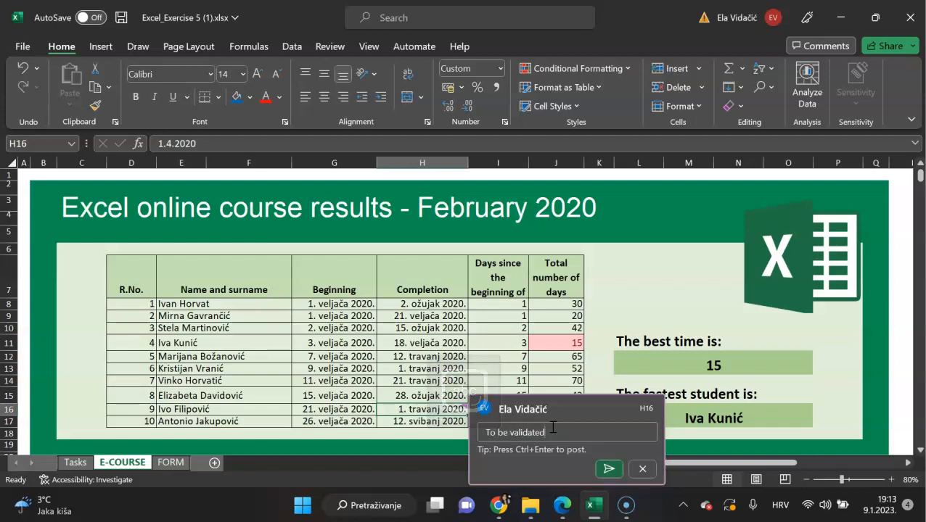
left_click(609, 469)
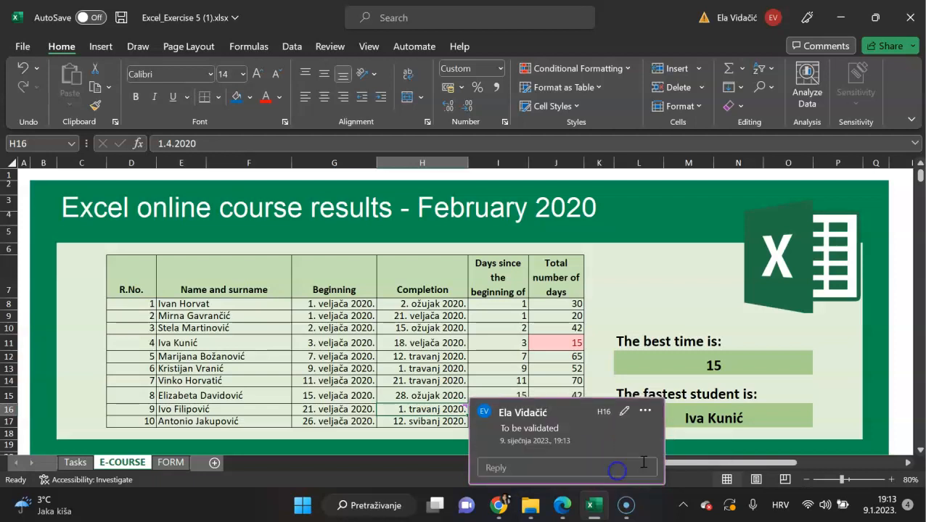
left_click(606, 359)
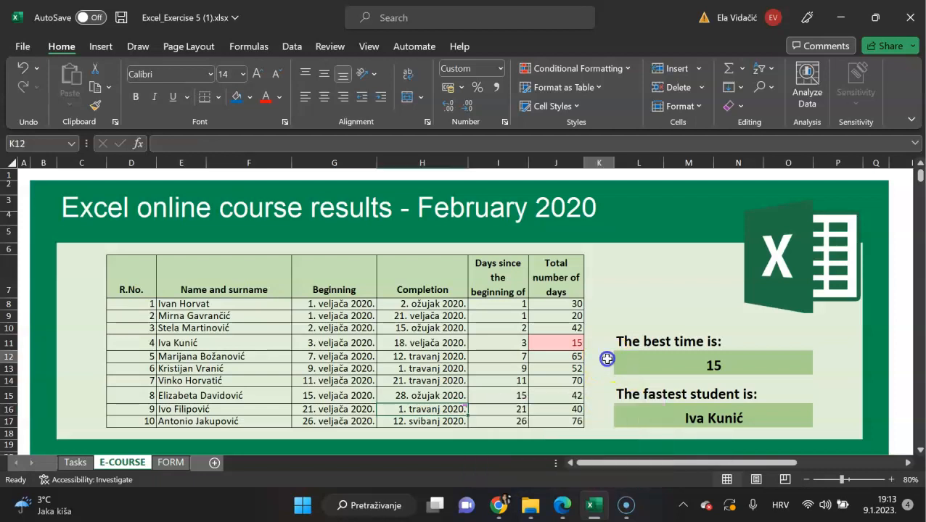
left_click(463, 408)
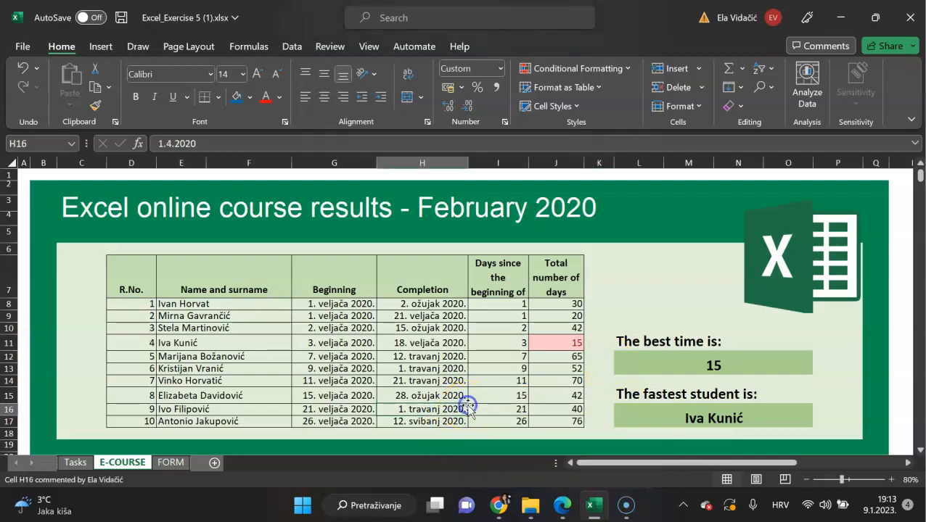
left_click(600, 356)
mouse_move(464, 408)
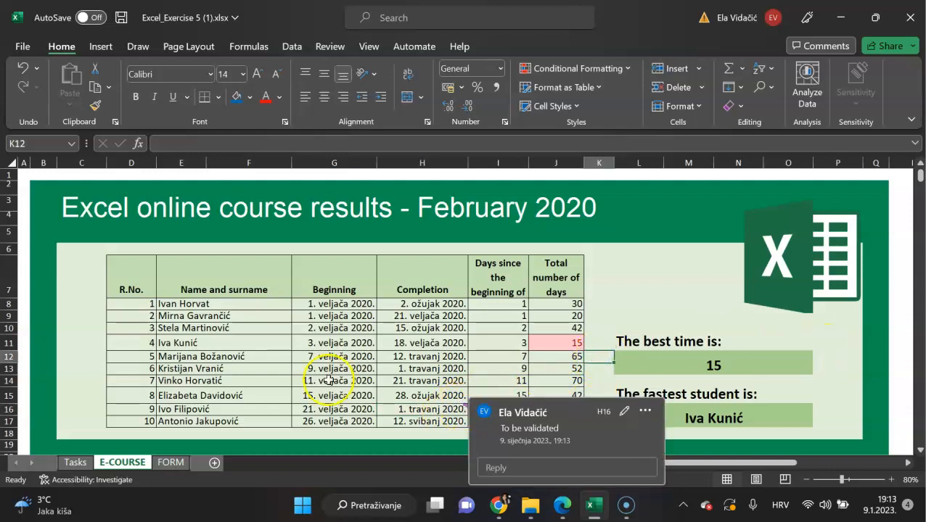
Mark task 4 in row 17 of the Tasks sheet with the same blue fill
left_click(77, 463)
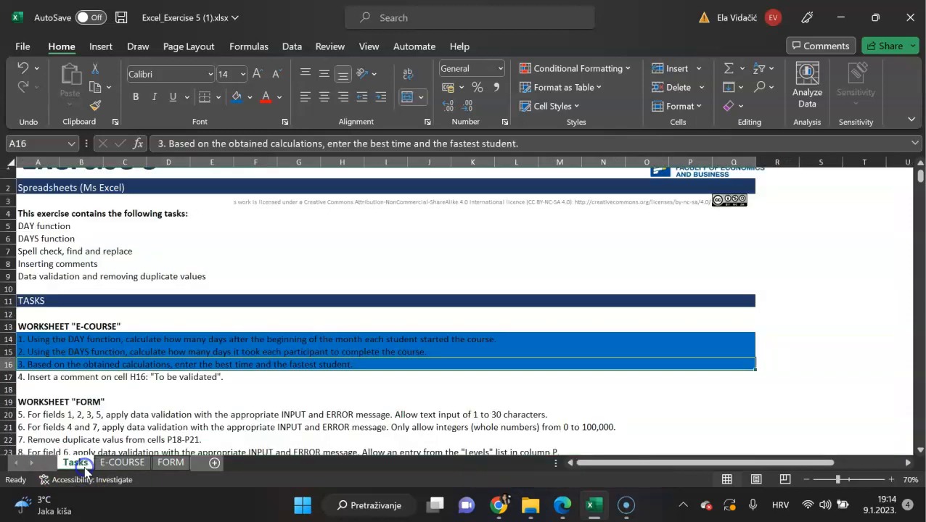
left_click(217, 377, "ctrl")
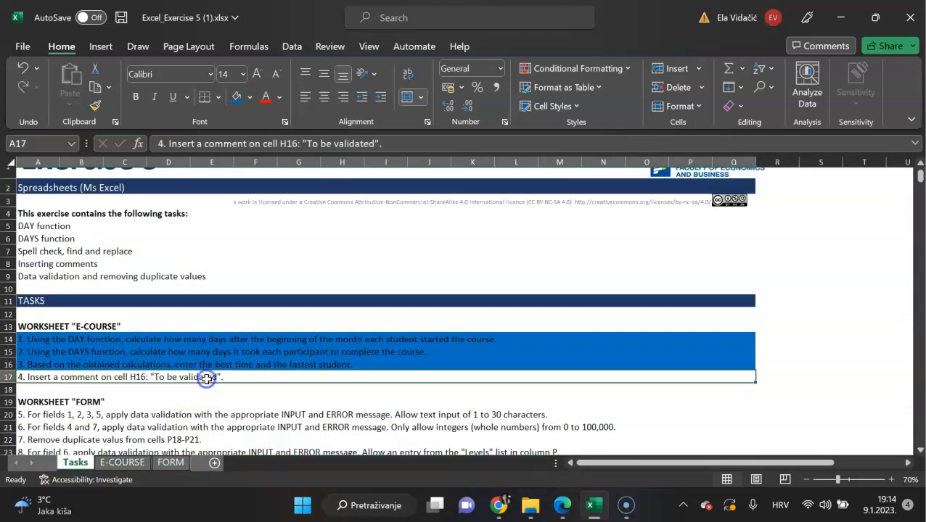
left_click(237, 96)
left_click(780, 363)
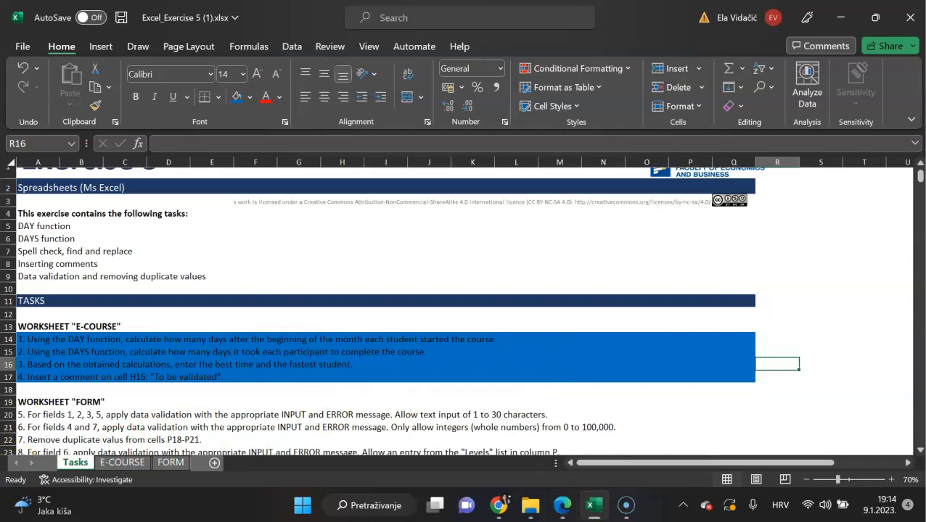
On the FORM sheet, select the entry cells of fields 1, 2, 3 and 5 together: name and surname, address, city and email
scroll(320, 299, "down", 2)
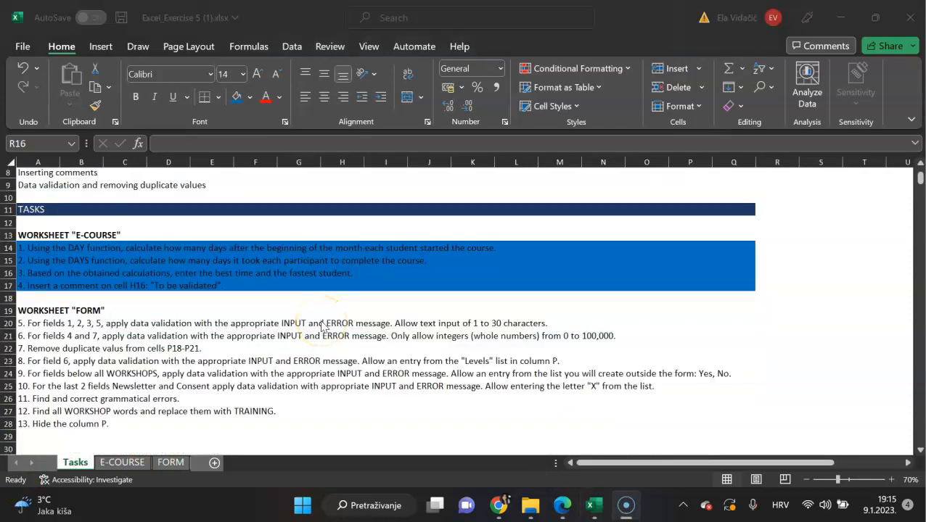
left_click(174, 463)
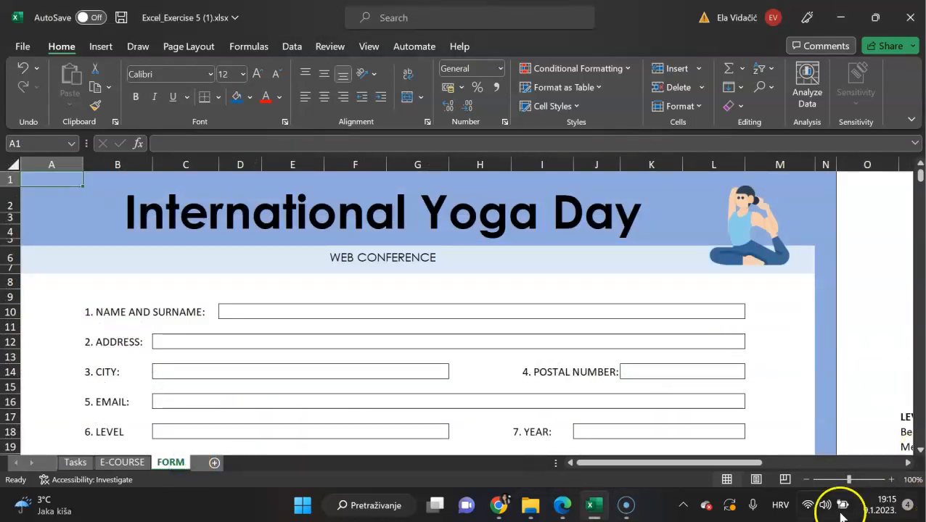
left_click_drag(848, 480, 840, 483)
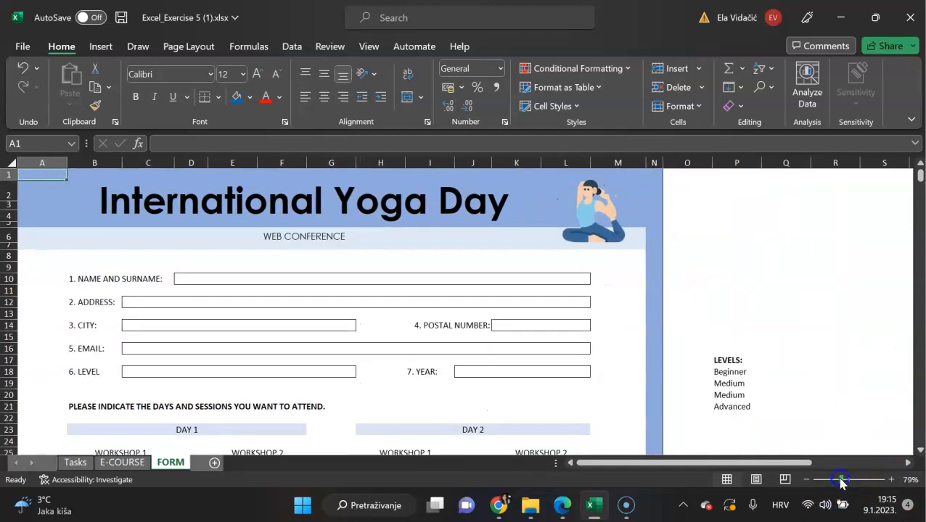
left_click(80, 463)
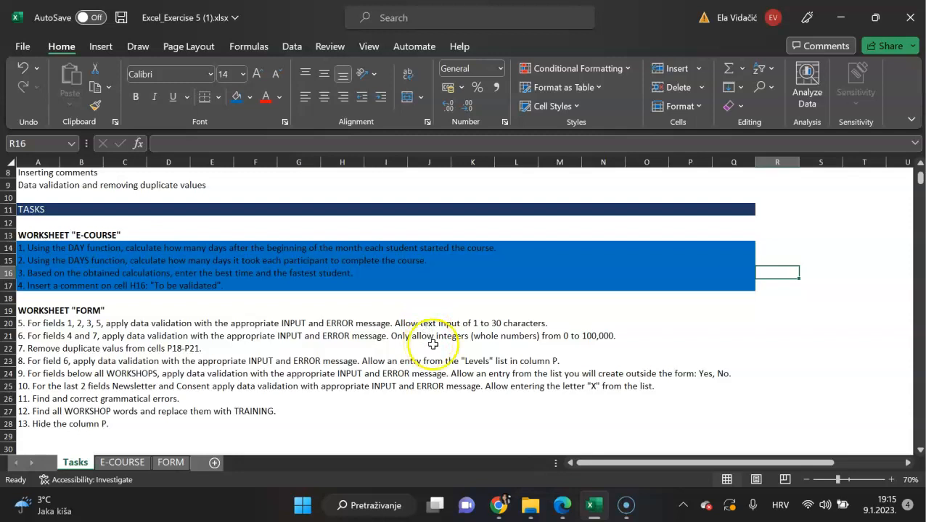
left_click(171, 462)
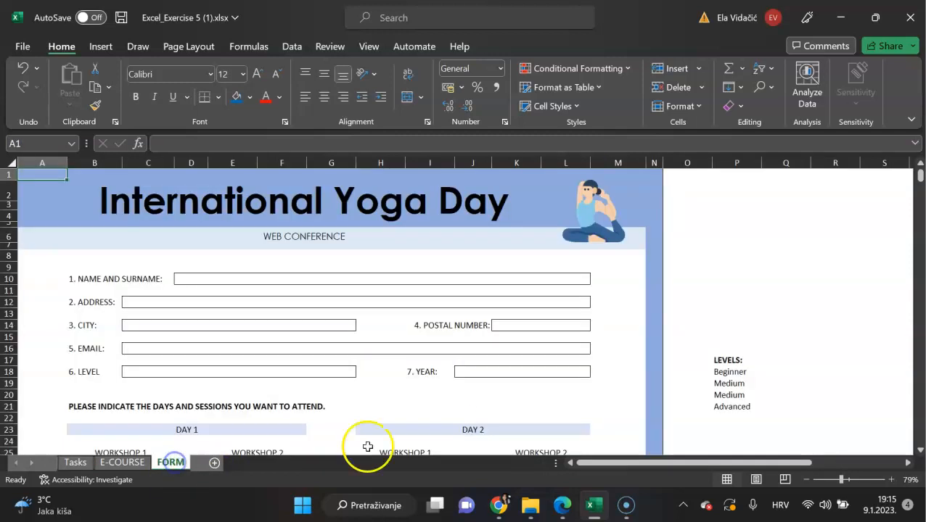
left_click(410, 279)
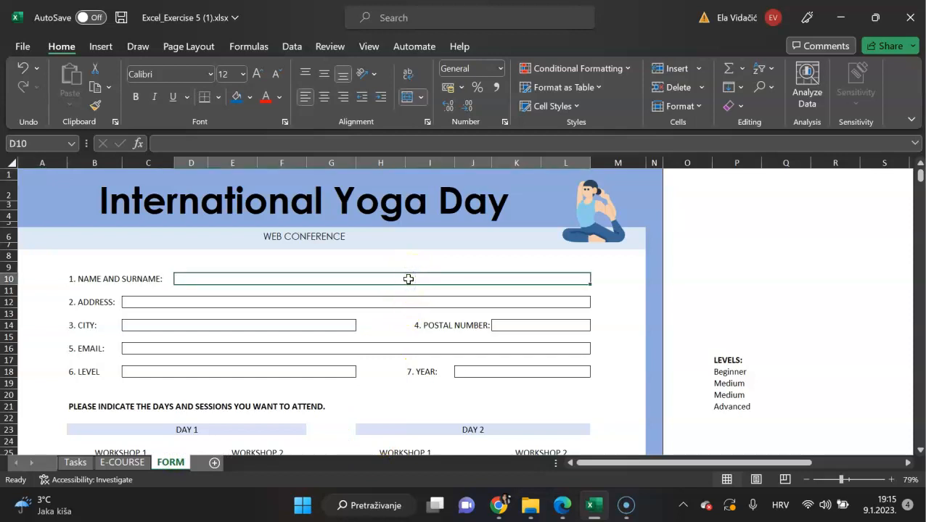
left_click(303, 303, "ctrl")
left_click(277, 327, "ctrl")
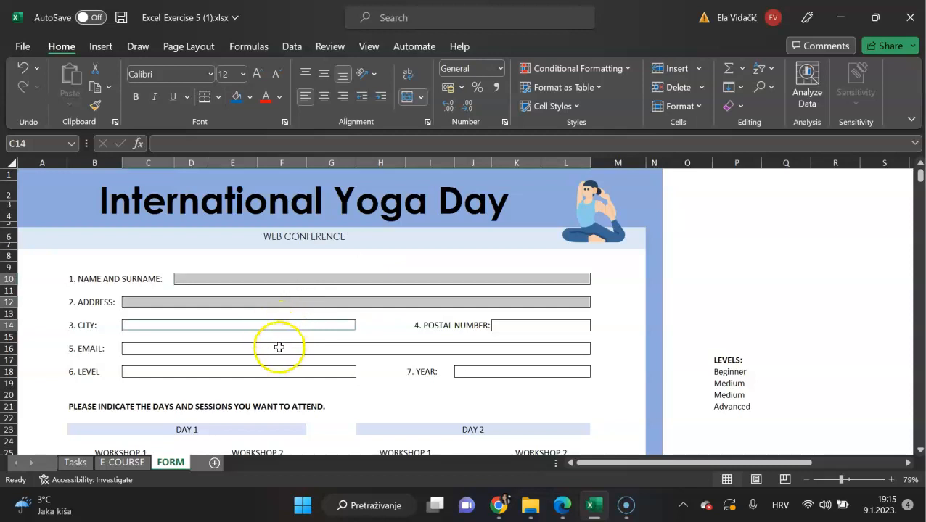
left_click(279, 356, "ctrl")
left_click(282, 350, "ctrl")
left_click(285, 360, "ctrl")
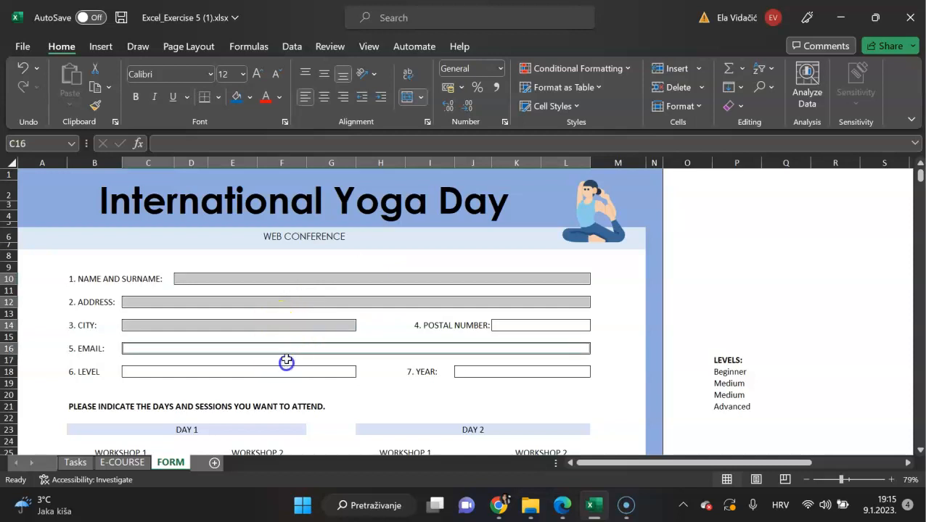
left_click(290, 350, "ctrl")
left_click(288, 334, "ctrl")
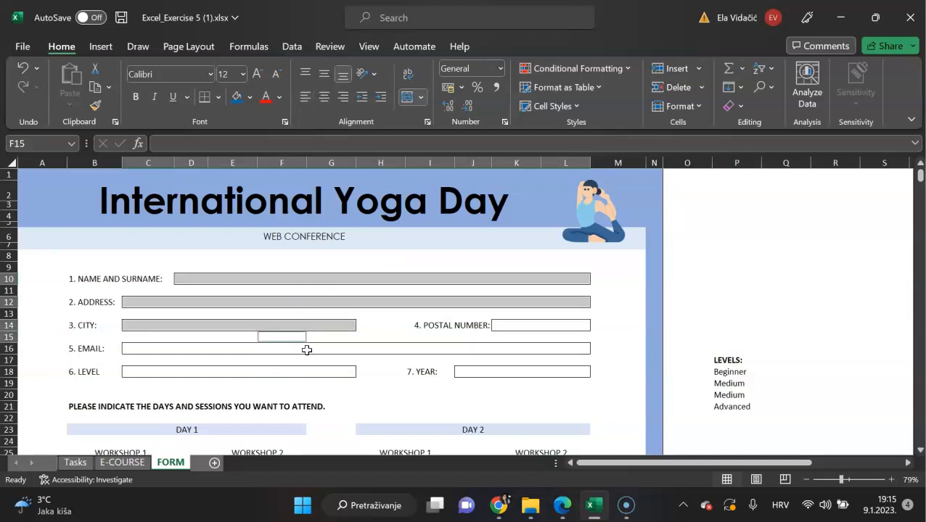
left_click(306, 349, "ctrl")
left_click(305, 338, "ctrl")
left_click(319, 349, "ctrl")
left_click(318, 349, "ctrl")
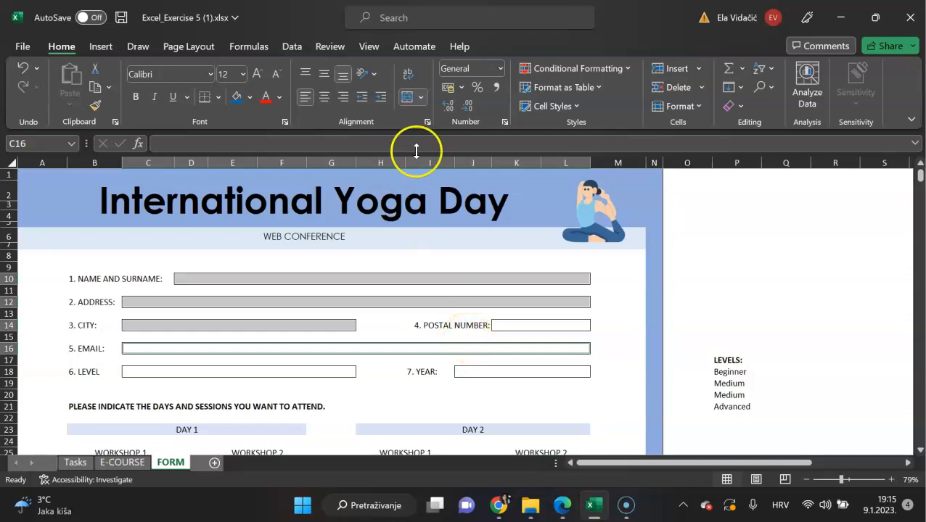
Set data validation on the selected fields to allow a text length between 1 and 30
left_click(290, 47)
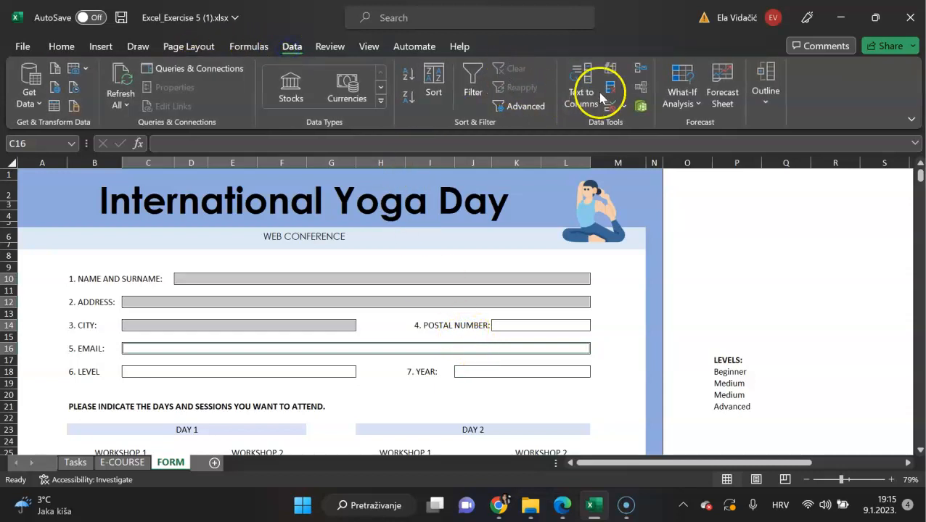
left_click(622, 107)
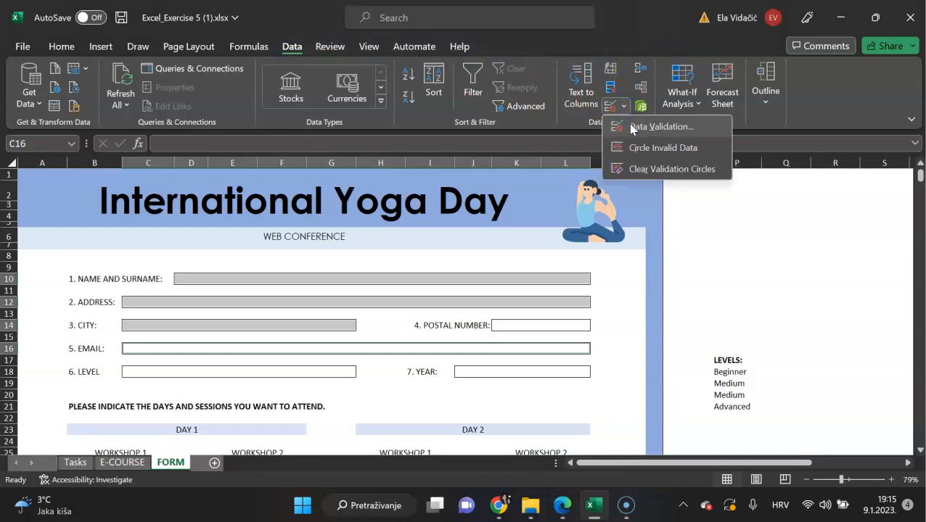
left_click(630, 127)
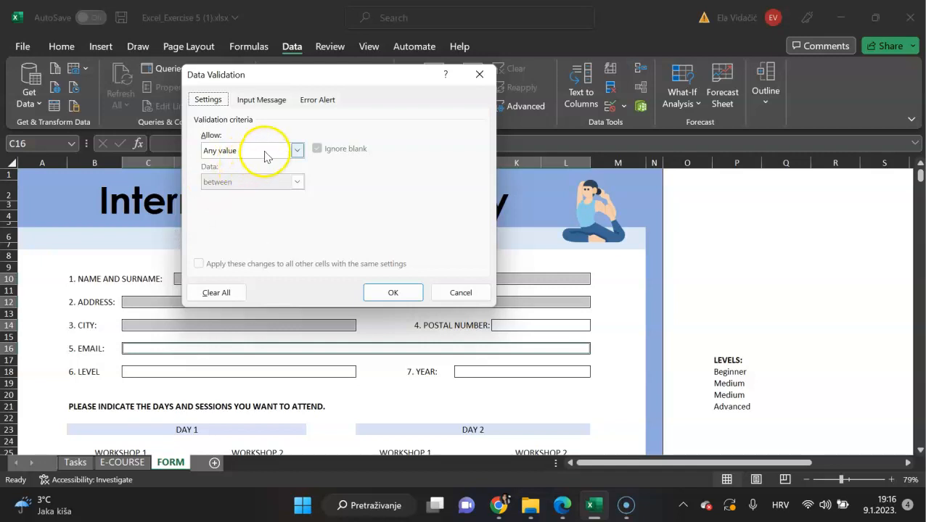
left_click(297, 150)
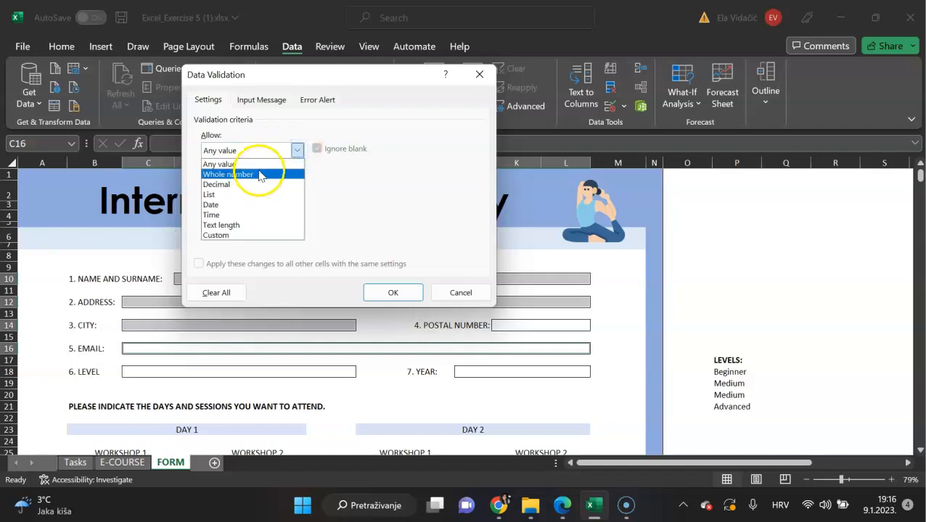
left_click(249, 225)
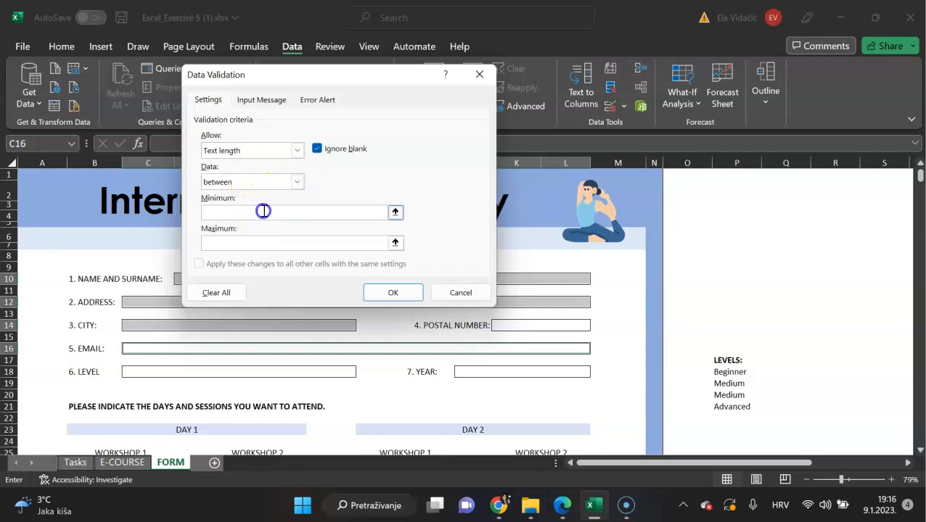
left_click(263, 211)
type("1")
left_click(266, 241)
type("30")
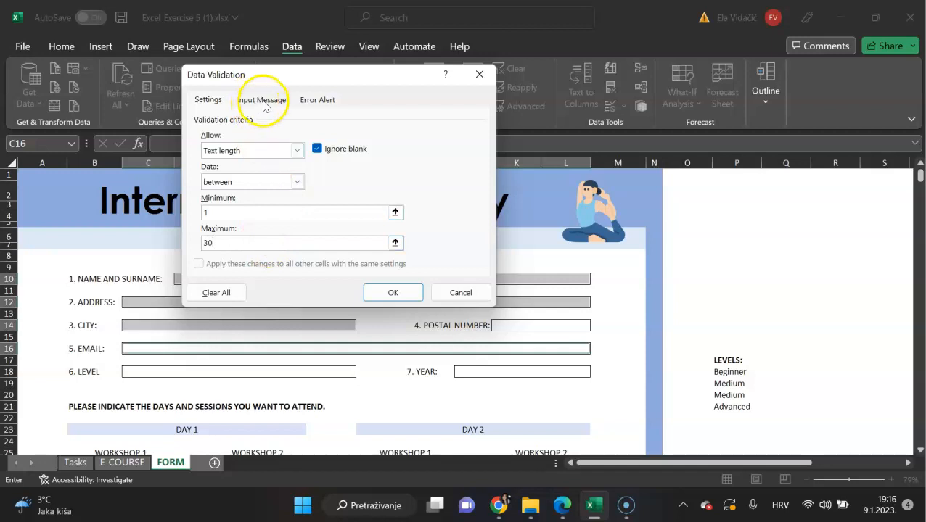
Give the validation rule an input message titled "Instruction" with the text "Please put the asked information."
left_click(263, 101)
left_click(272, 170)
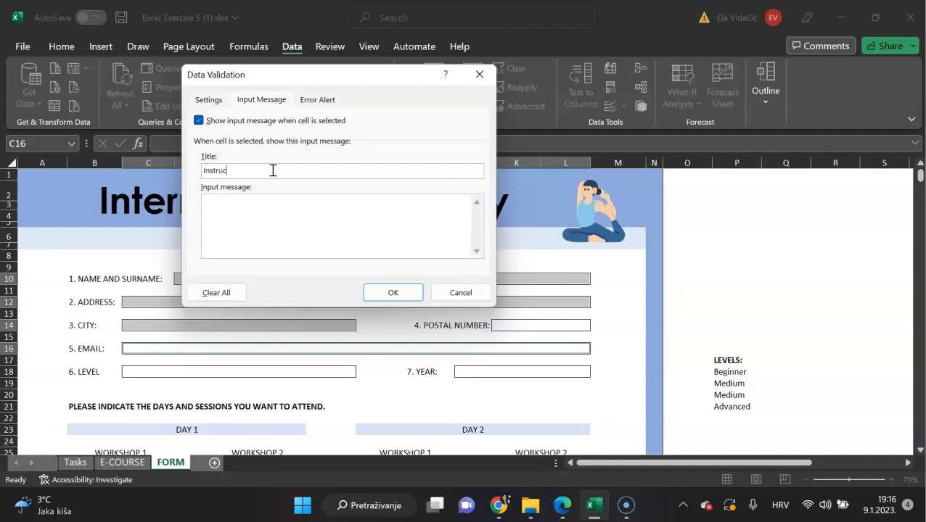
type("Instructions")
key("BackSpace")
left_click(269, 205)
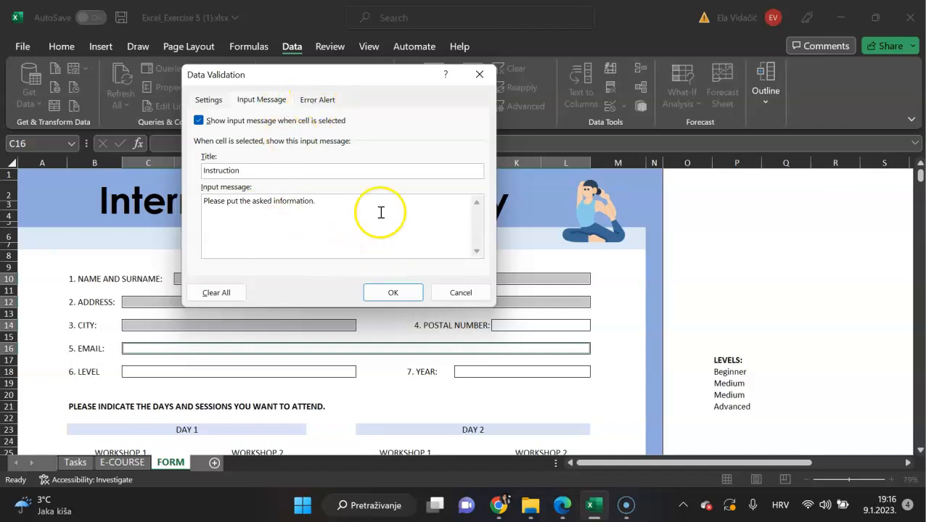
Add a Stop error alert titled "Attention" reading "You have entered inappropriate content.", apply the validation and check the name and address fields
left_click(317, 102)
left_click(378, 174)
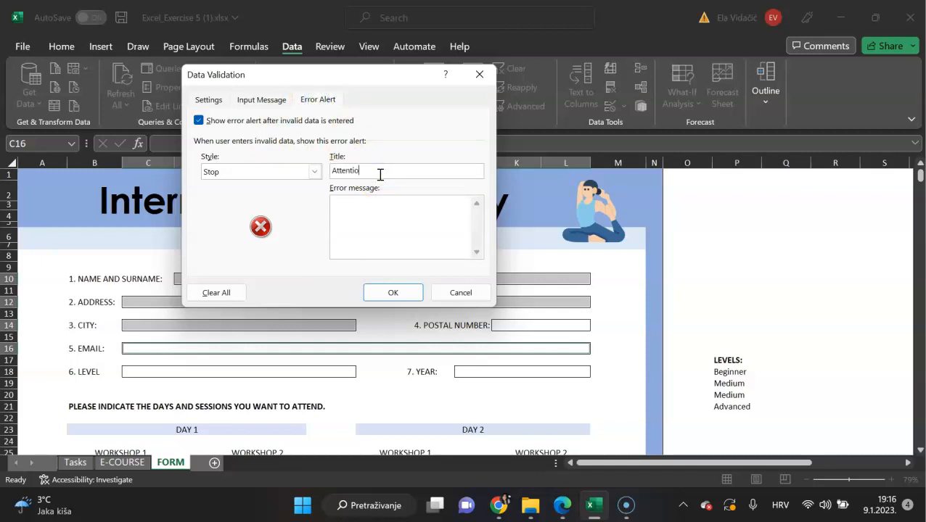
left_click(388, 240)
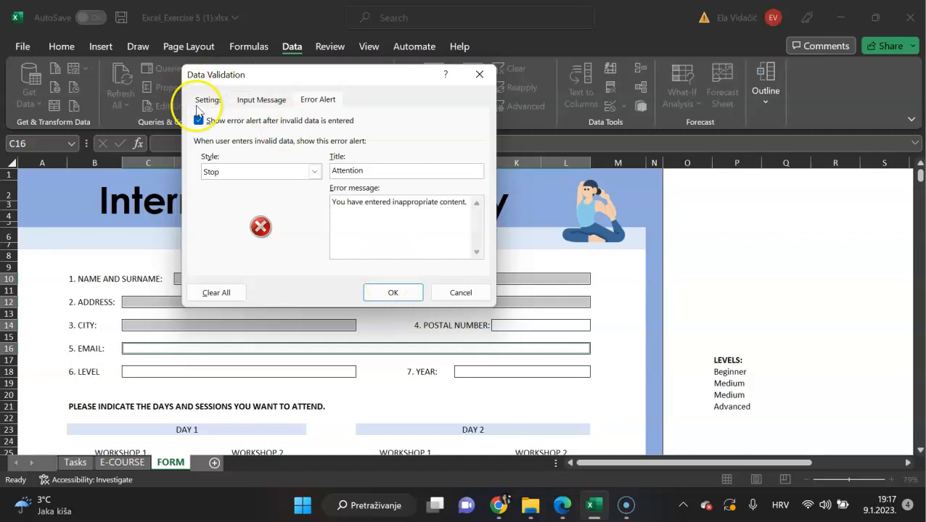
left_click(396, 292)
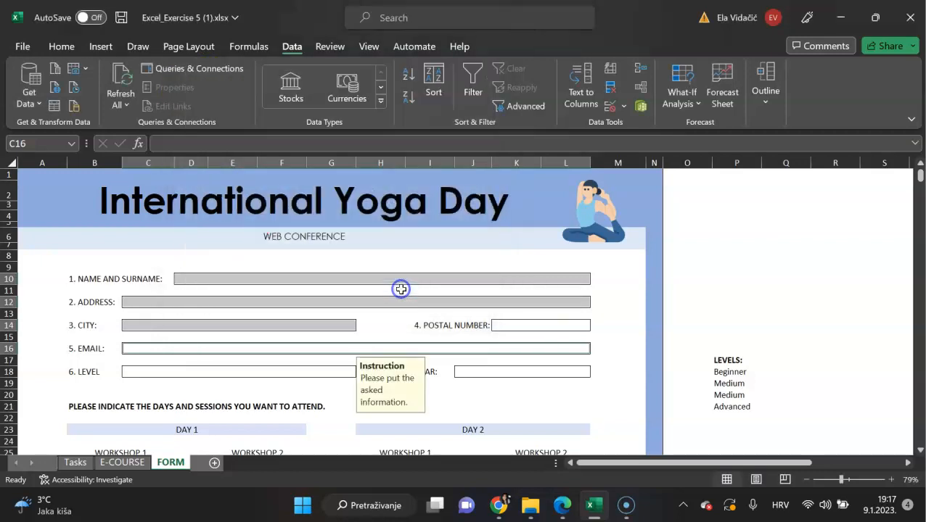
left_click(500, 280)
left_click(292, 302)
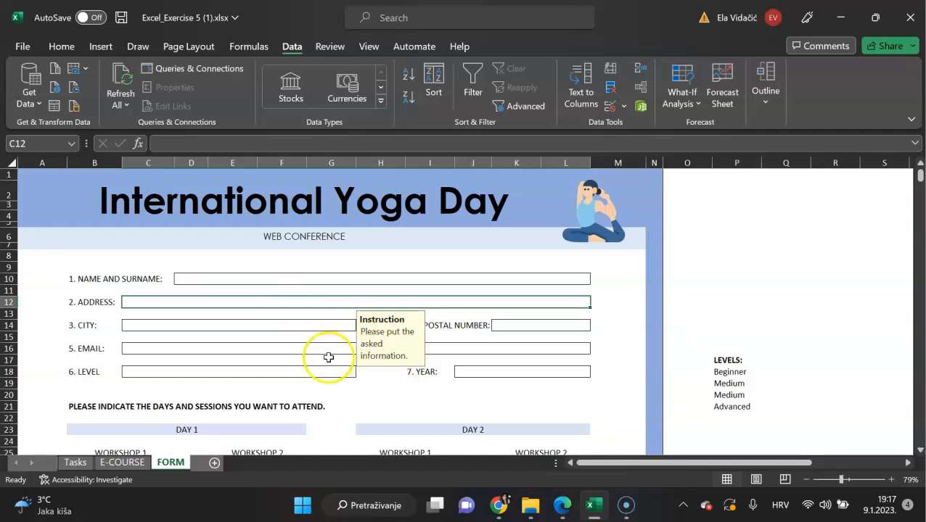
Mark task 5 in row 20 of the Tasks sheet with the same blue fill
left_click(85, 463)
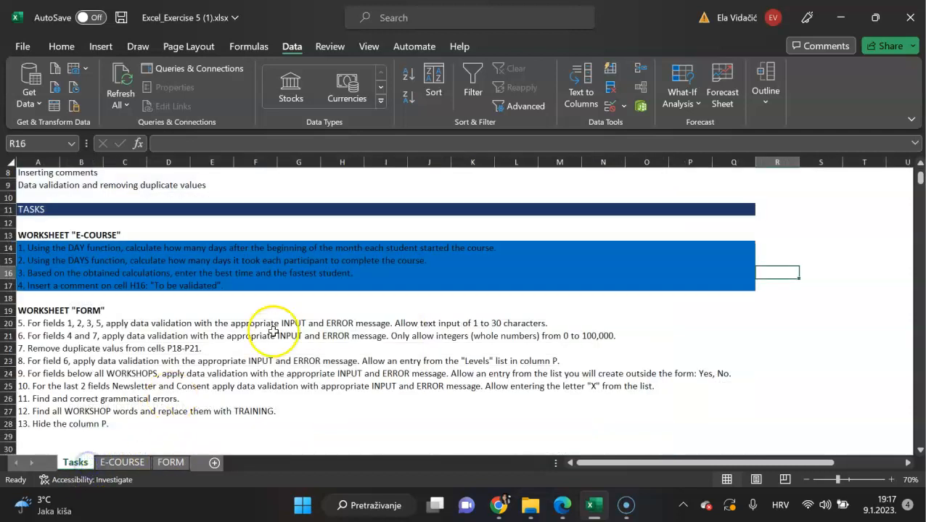
left_click(321, 326)
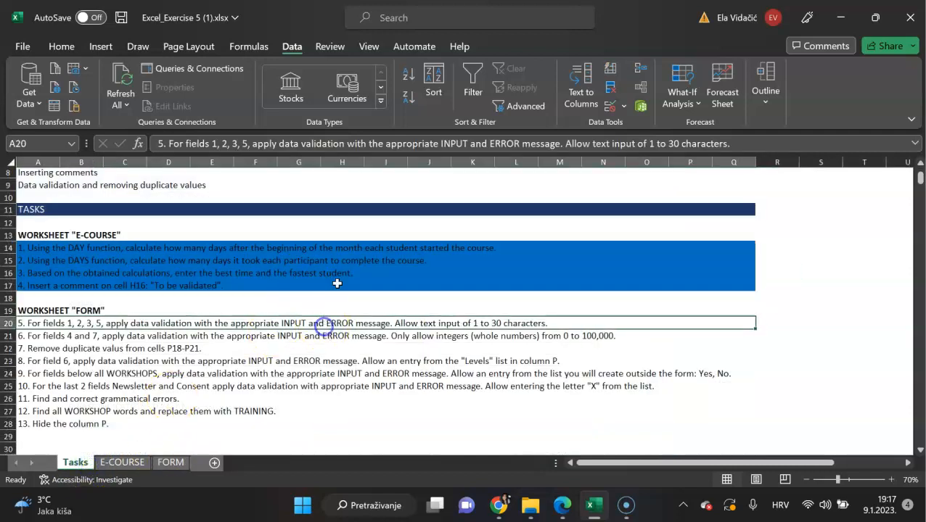
left_click(82, 48)
left_click(238, 97)
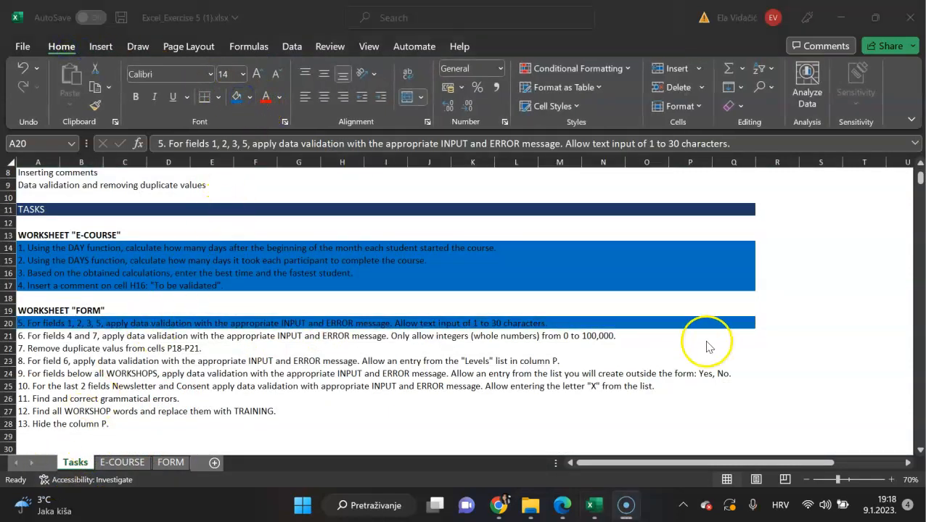
On the FORM sheet, set data validation on the postal number and year fields to allow whole numbers between 0 and 100000
left_click(586, 335)
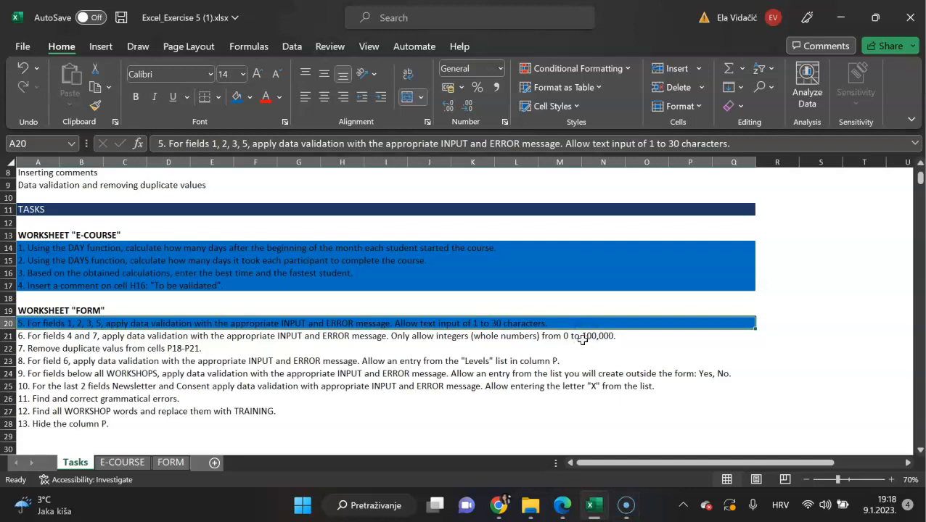
left_click(586, 339)
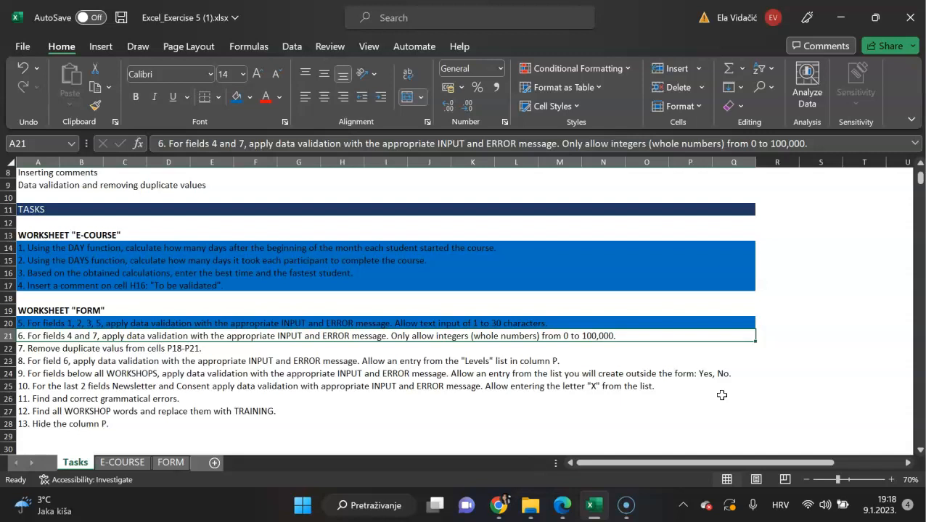
left_click(170, 462)
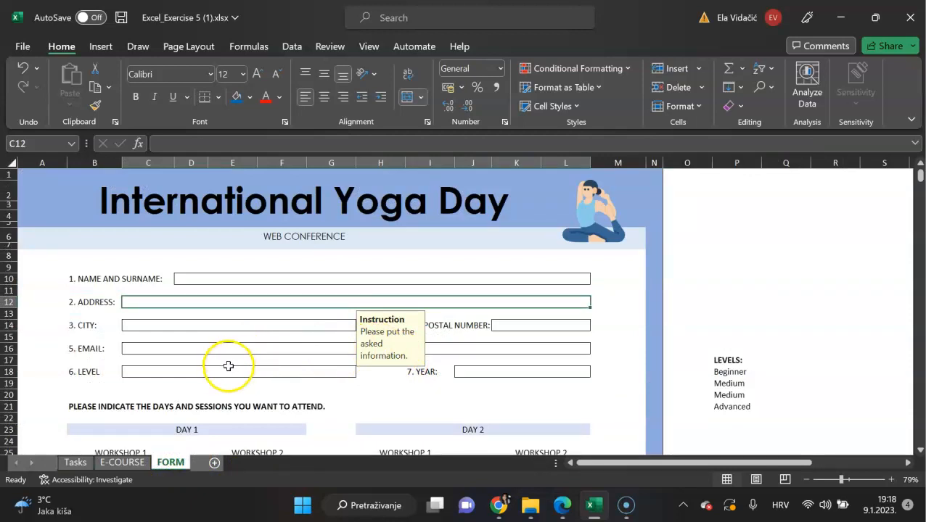
left_click(523, 327)
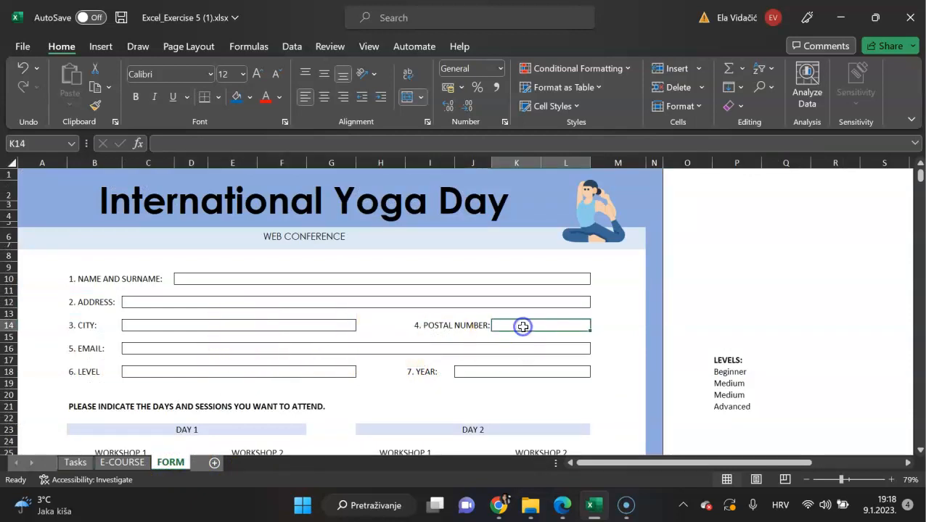
left_click(535, 372)
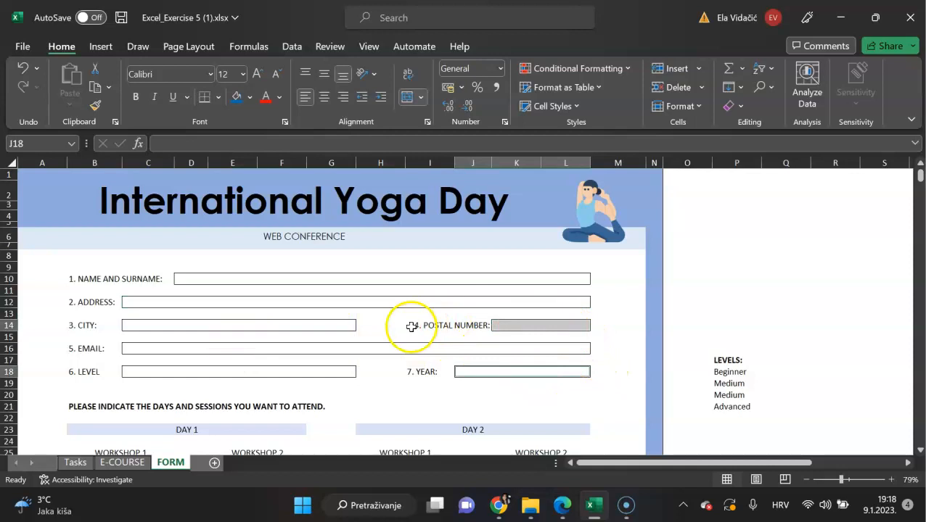
left_click(290, 45)
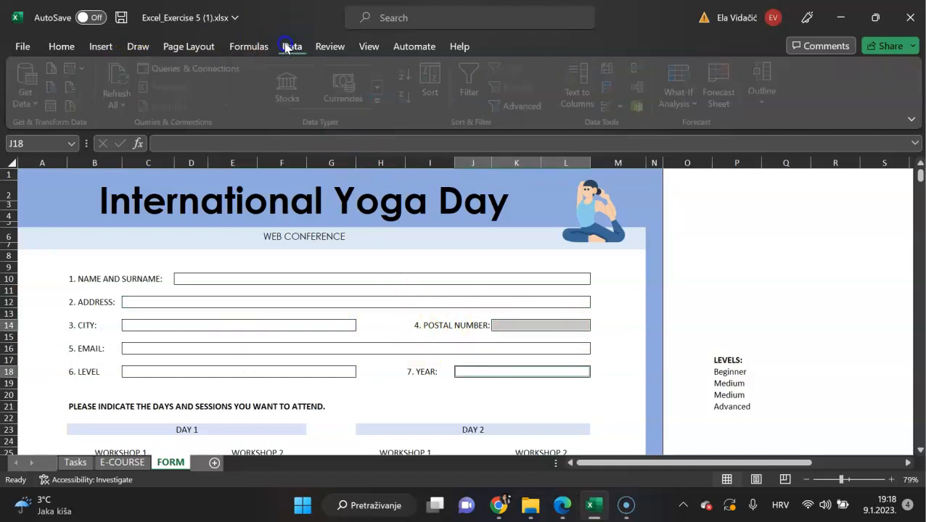
left_click(624, 107)
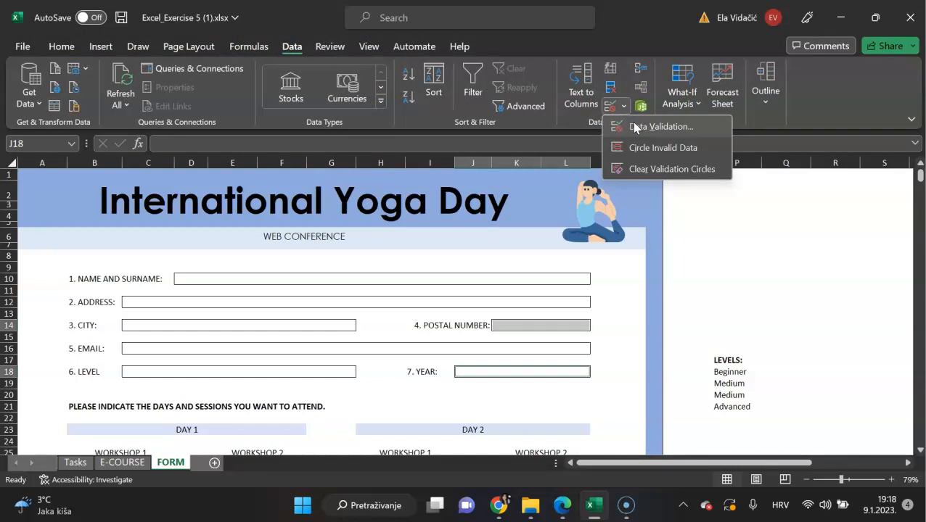
left_click(634, 127)
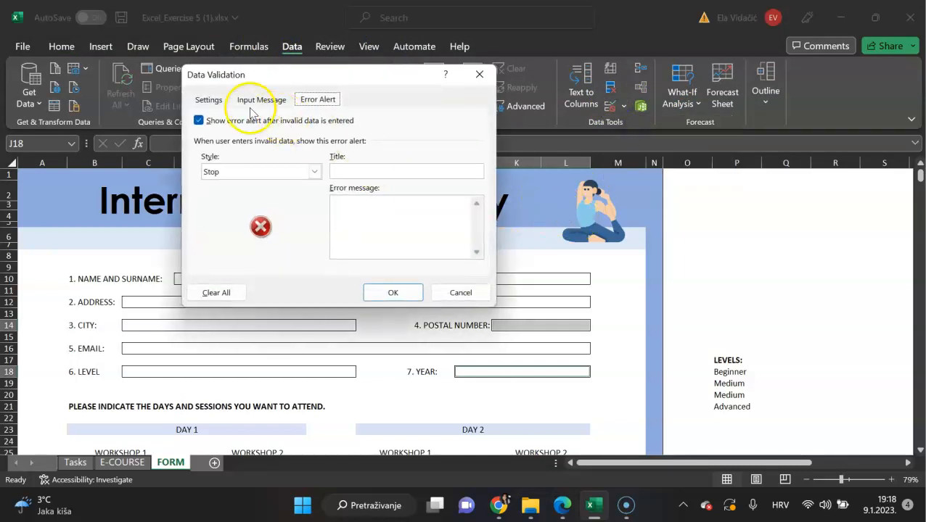
left_click(217, 99)
left_click(298, 150)
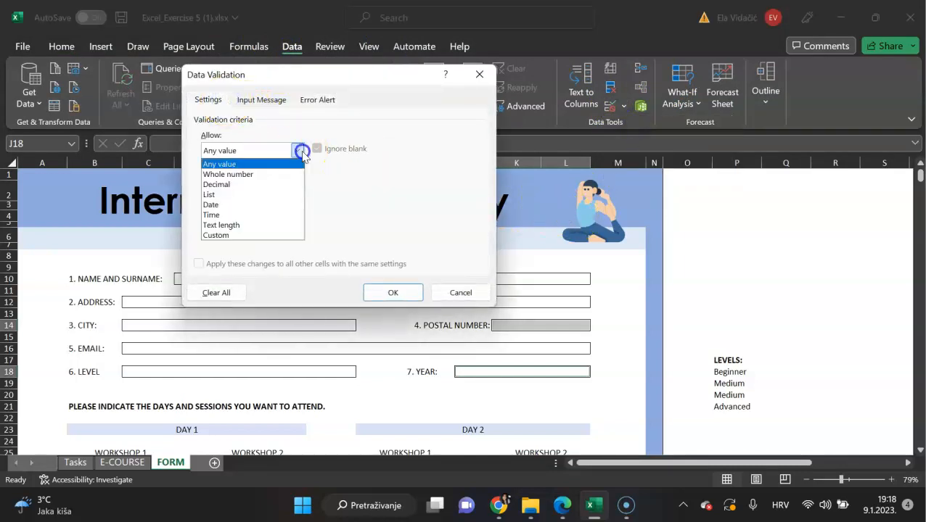
left_click(270, 175)
left_click(274, 213)
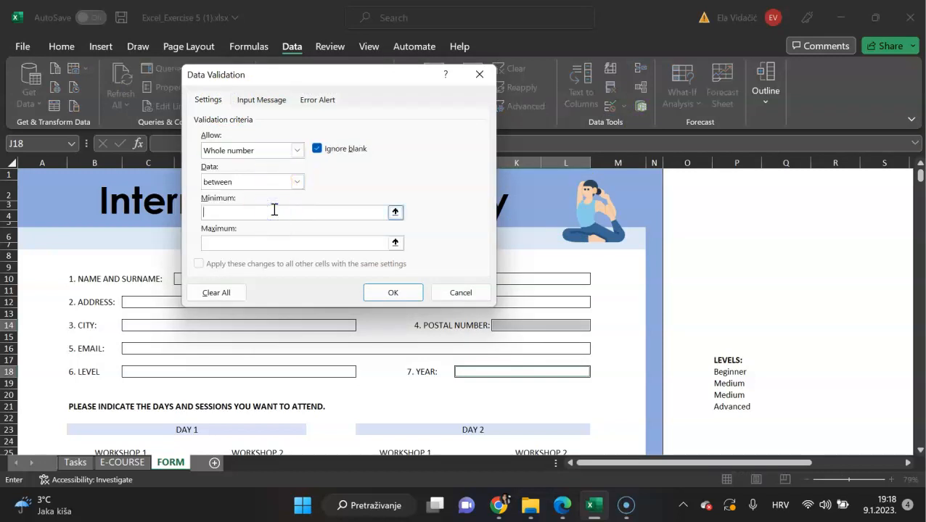
left_click(264, 243)
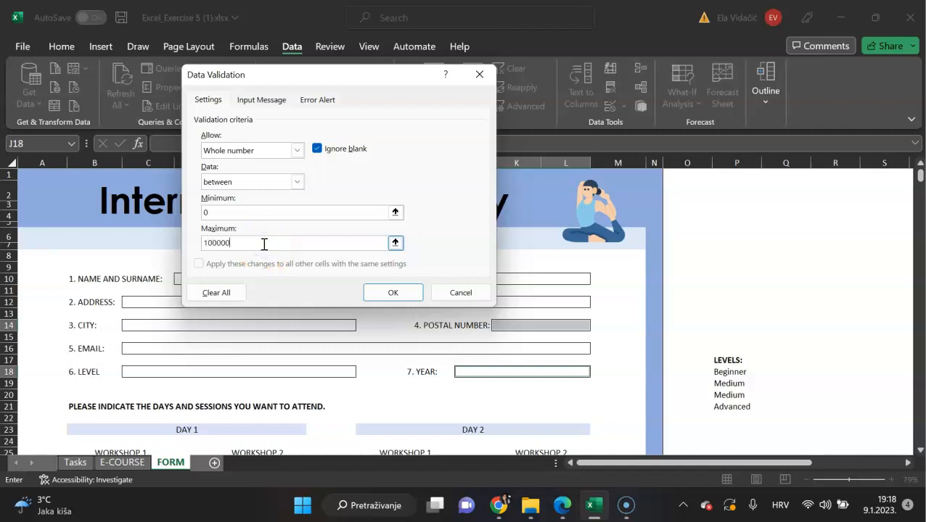
Give this validation rule an input message titled "Instruction" with the text "Please put the asked information"
left_click(409, 297)
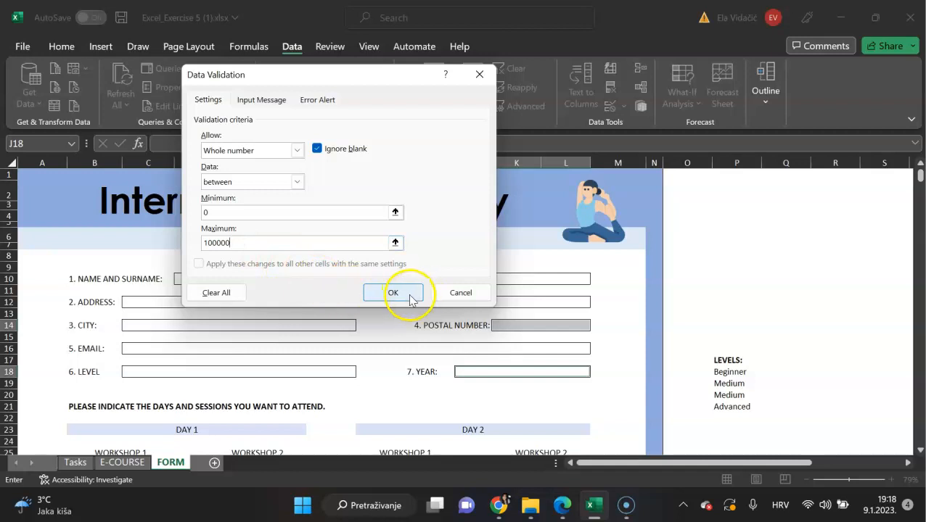
left_click(250, 100)
left_click(334, 172)
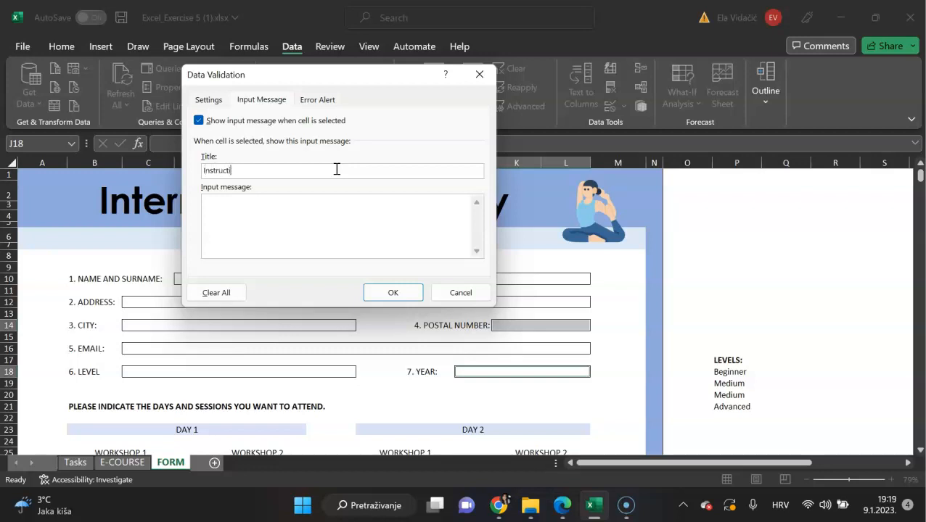
left_click(326, 197)
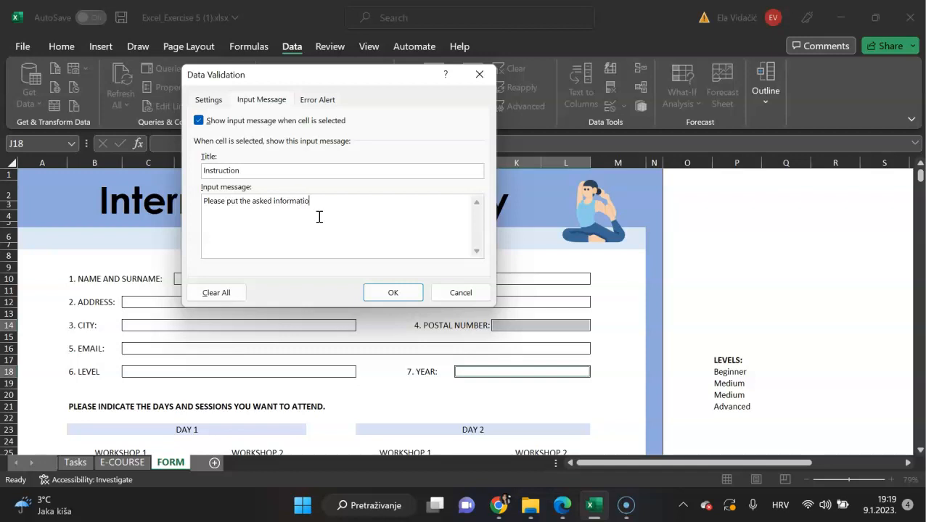
Add a Stop error alert titled "Attention" reading "You have entered inappropriate content" and apply the validation
left_click(317, 99)
left_click(403, 168)
type("Attention")
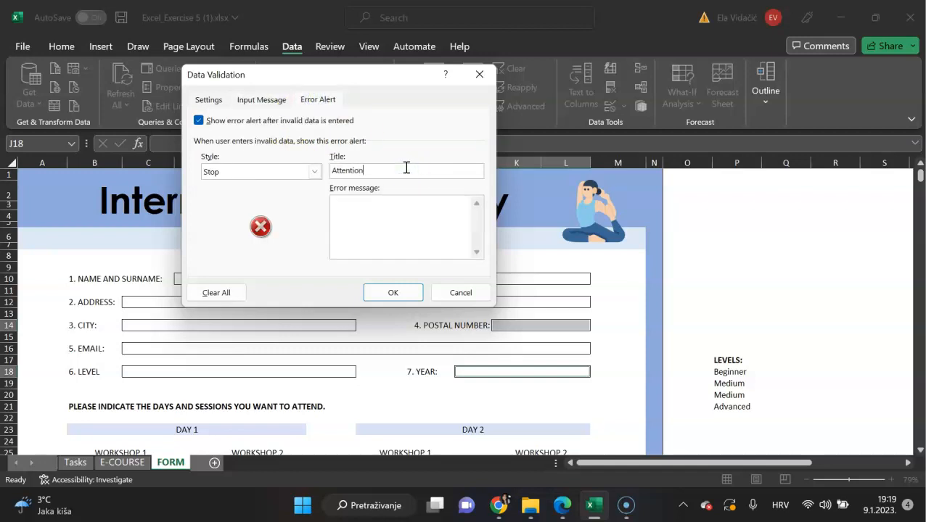
left_click(399, 209)
type("Yo")
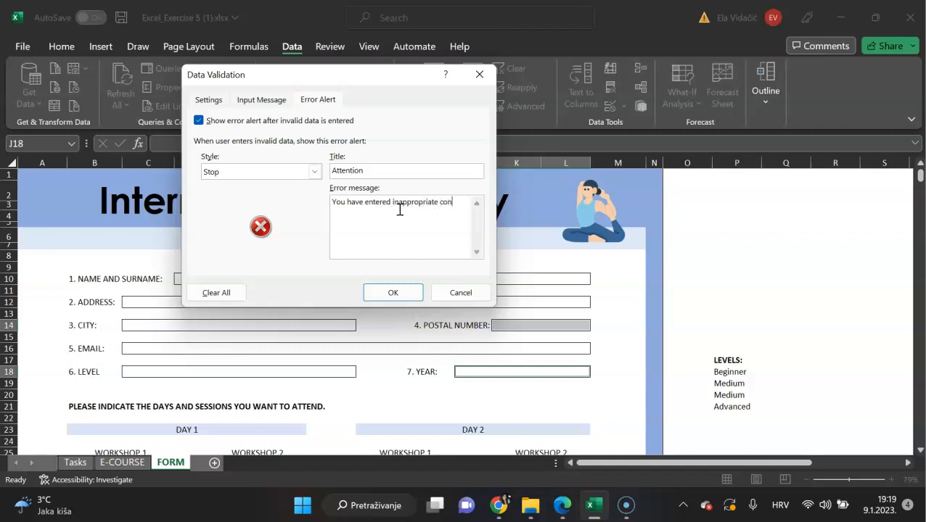
left_click(392, 293)
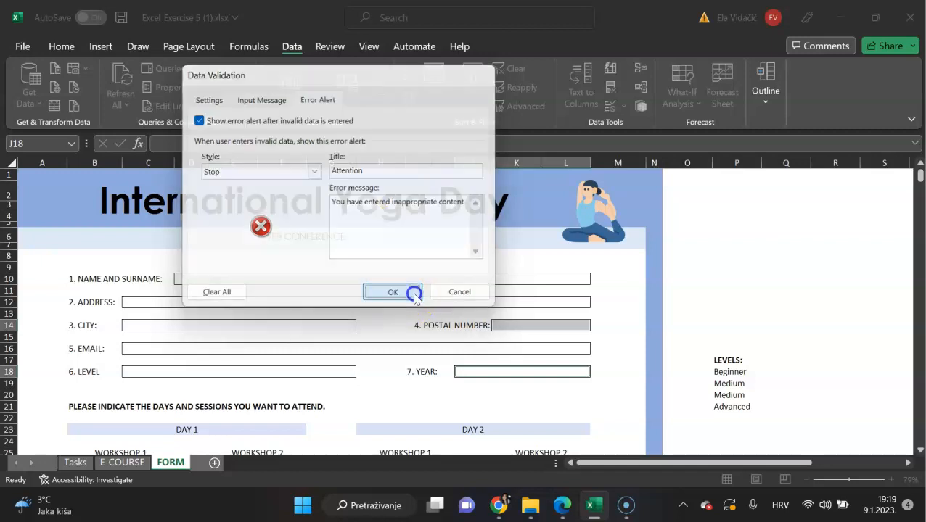
Test the postal number field with a whole number above 100000, retry from the alert and clear the entry
left_click(552, 324)
double_click(564, 325)
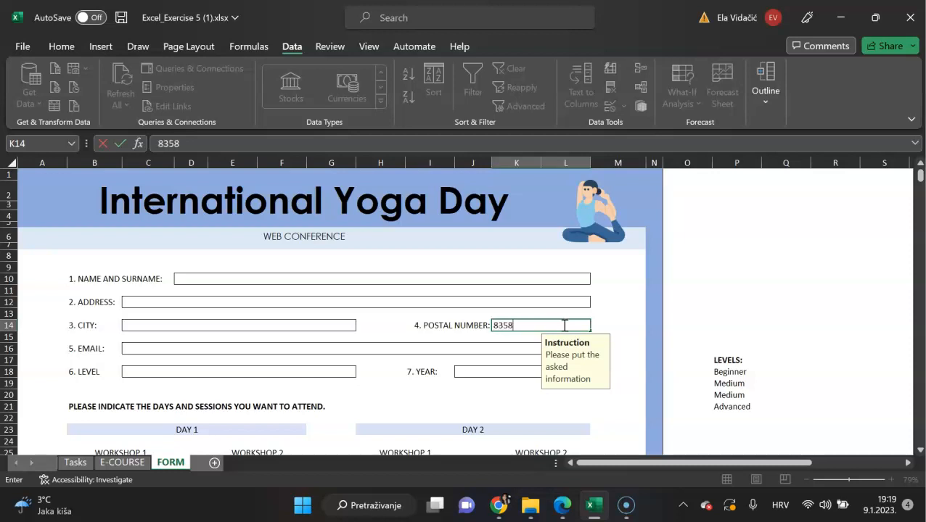
key("Return")
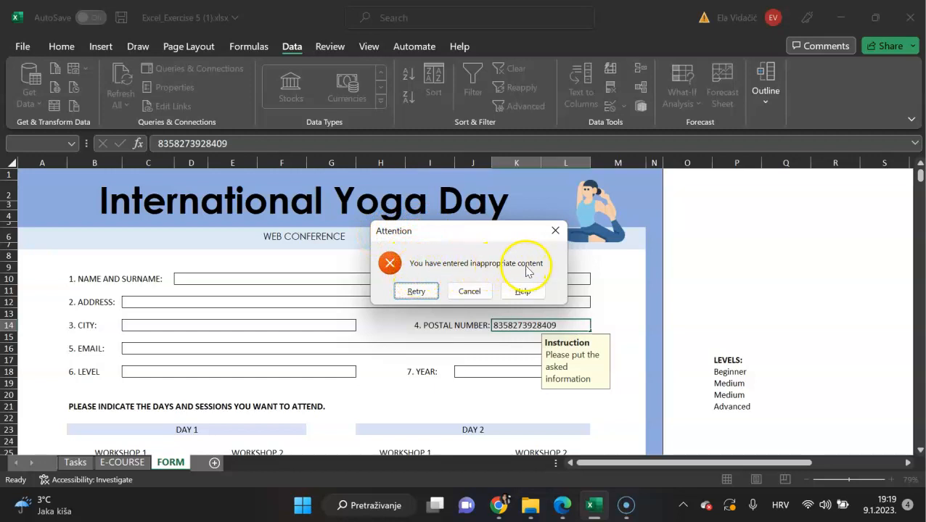
left_click(416, 291)
key("BackSpace")
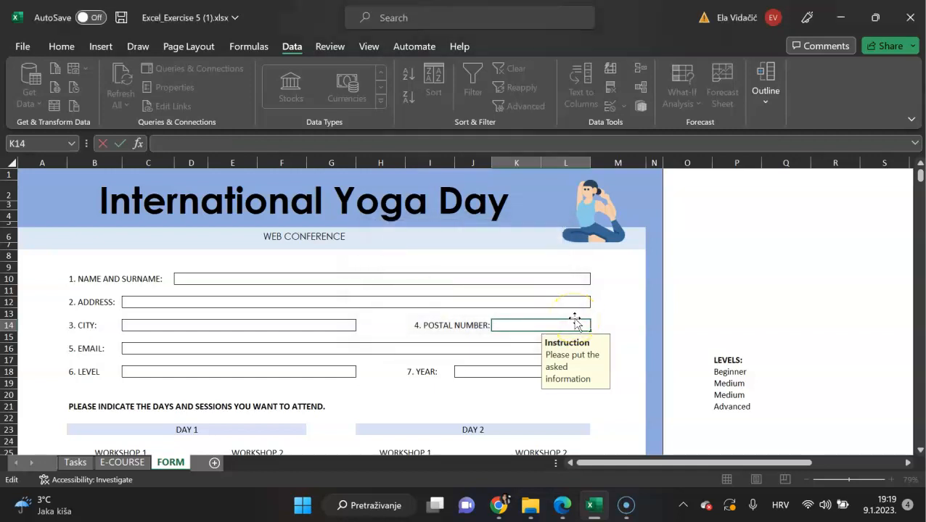
Mark task 6 in row 21 of the Tasks sheet with the same blue fill
left_click(85, 463)
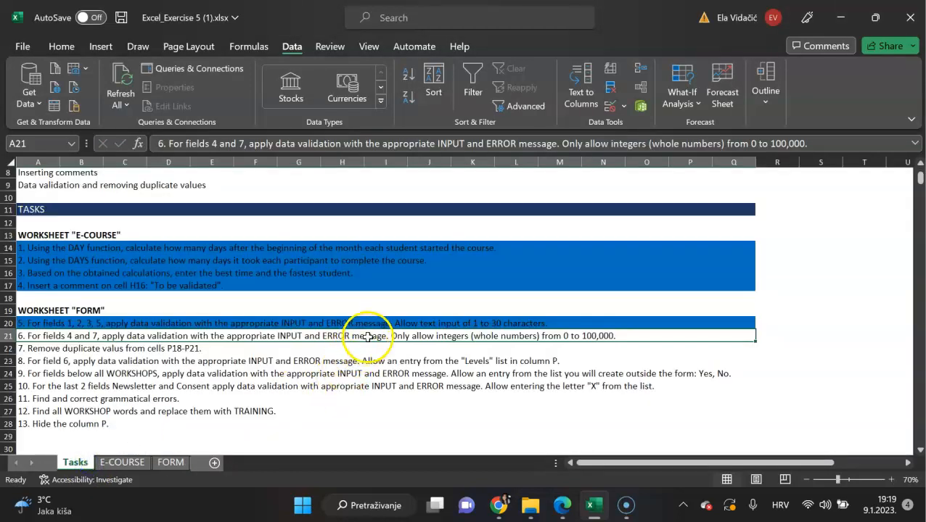
left_click(62, 46)
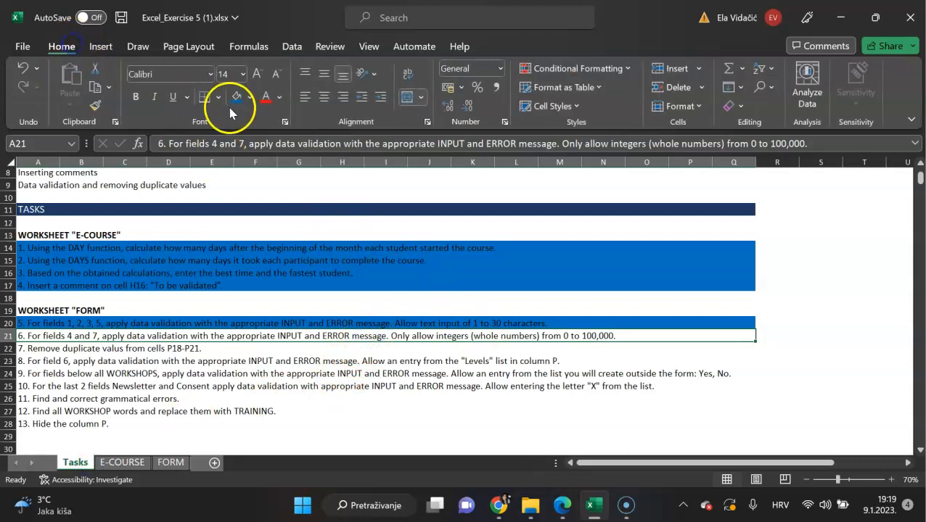
left_click(231, 99)
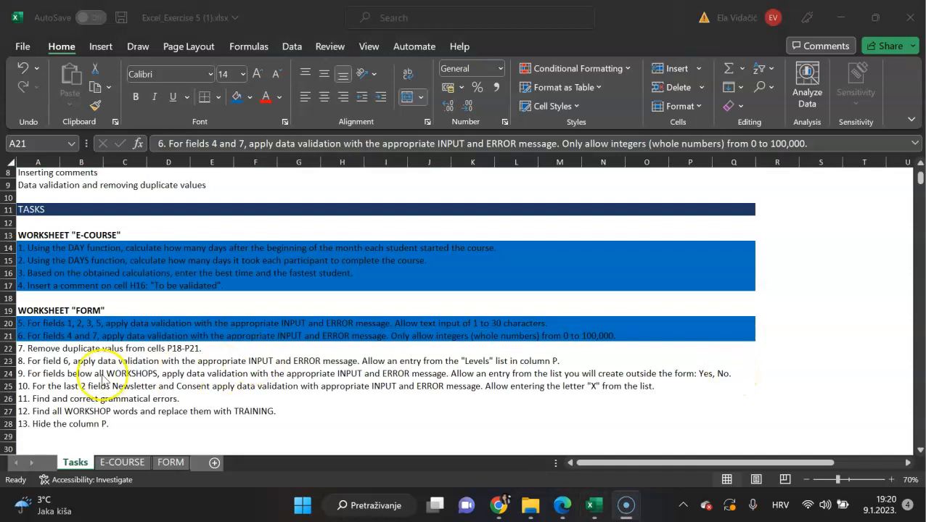
Remove the duplicate values from the LEVELS list in cells P18:P21 of the FORM sheet
left_click(93, 338)
left_click(95, 349)
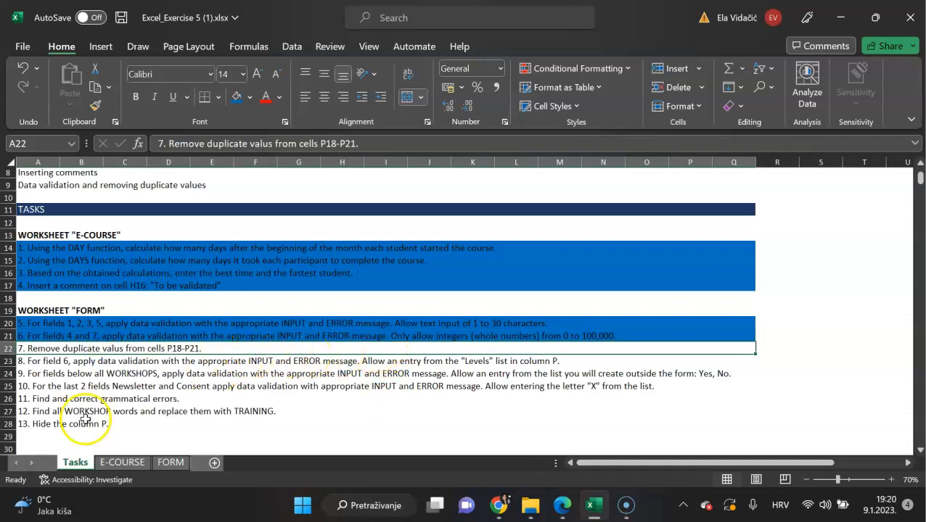
left_click(171, 465)
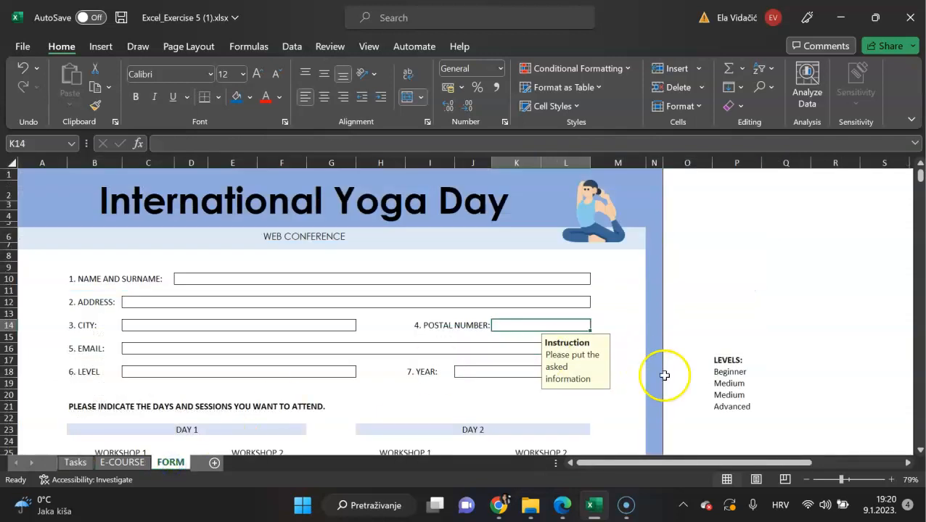
left_click(737, 373)
left_click_drag(736, 375, 743, 407)
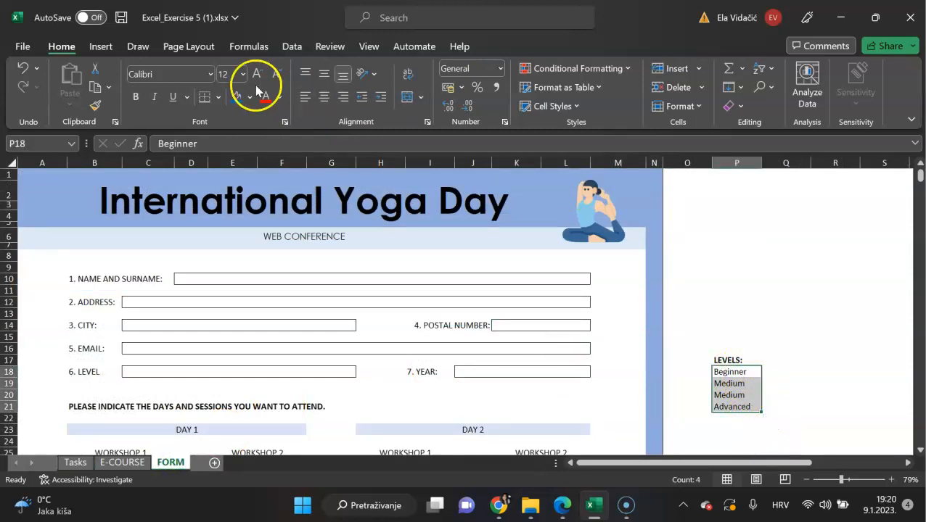
left_click(288, 46)
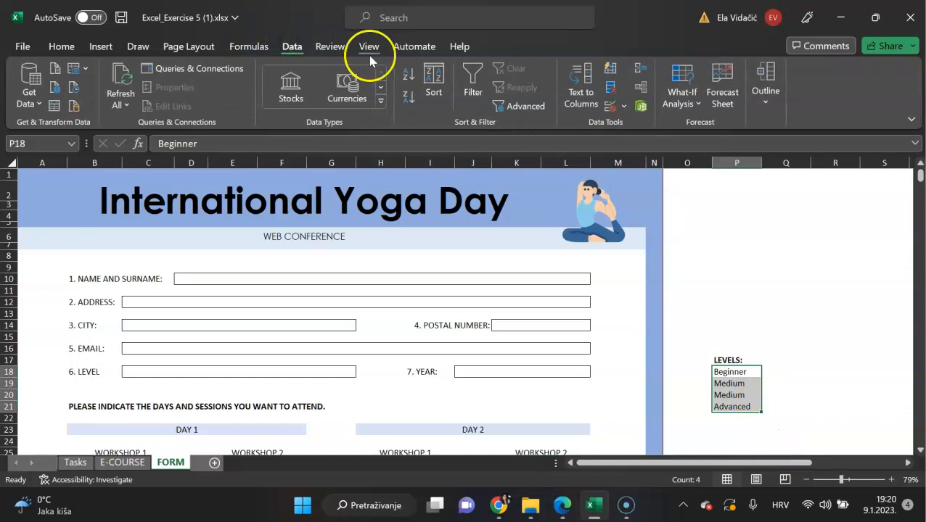
left_click(613, 89)
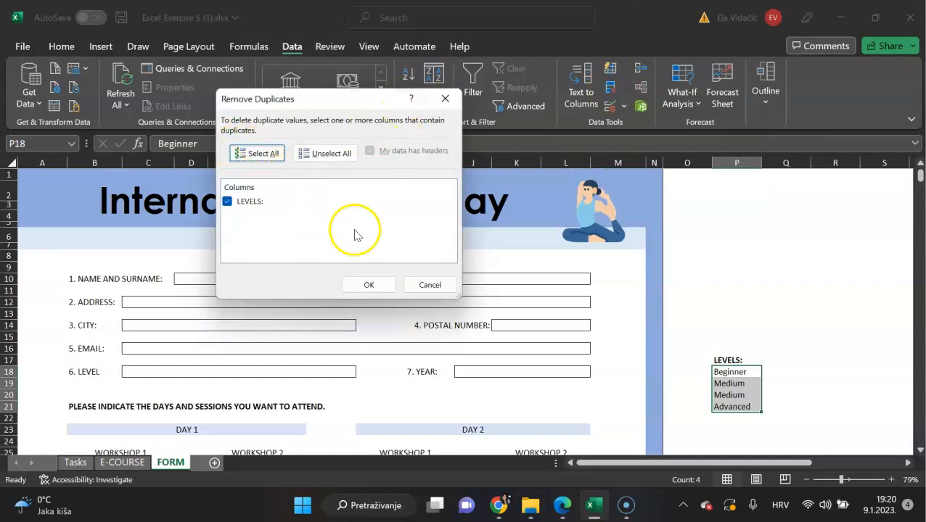
left_click(376, 286)
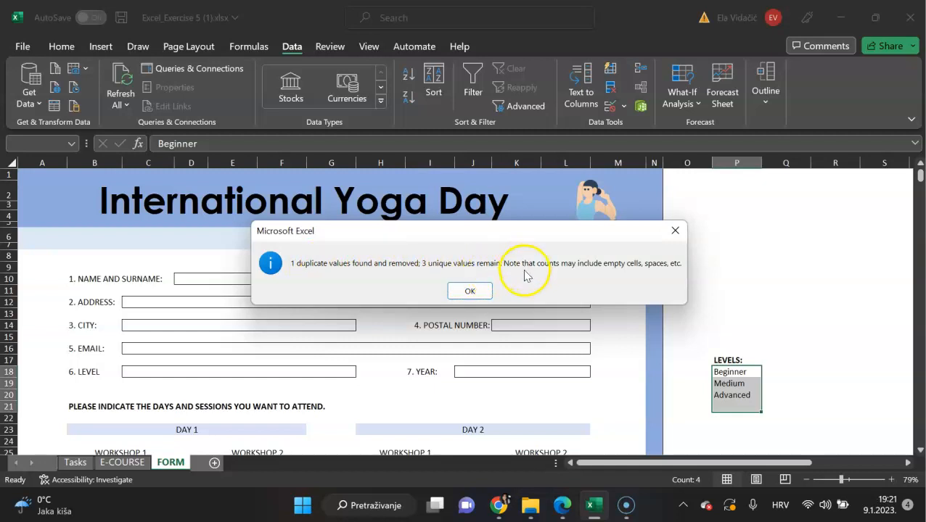
left_click(469, 291)
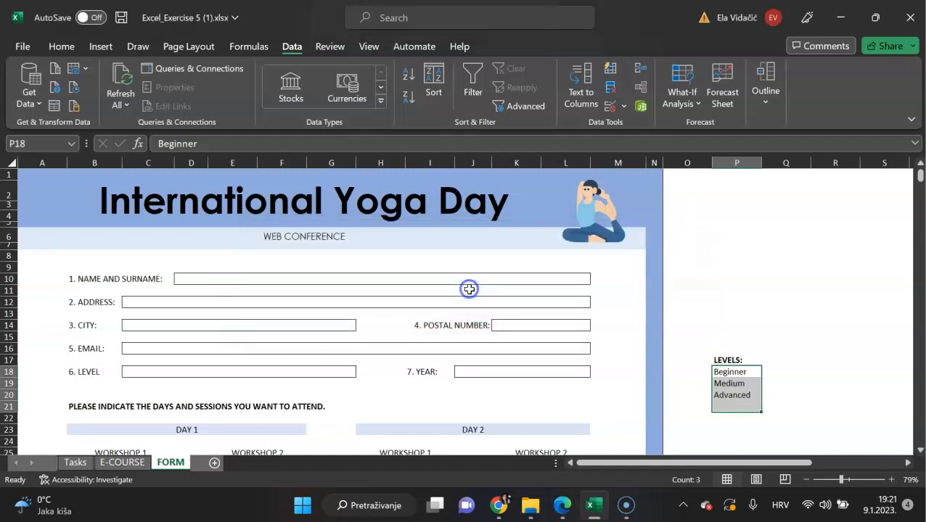
Mark task 7 in row 22 of the Tasks sheet with the same blue fill
left_click(75, 463)
left_click(73, 49)
left_click(232, 97)
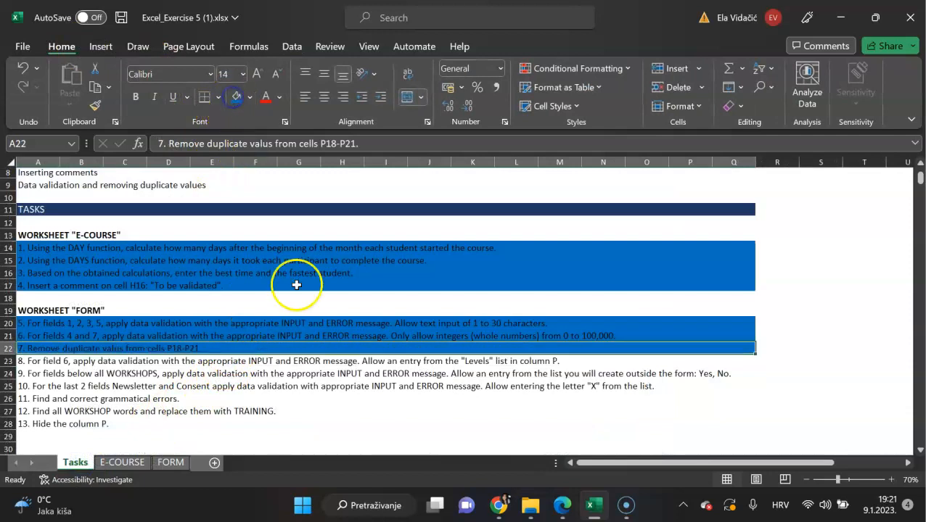
Restrict the LEVEL field in cell C18 of the FORM sheet to a List with source P18:P20
left_click(342, 361)
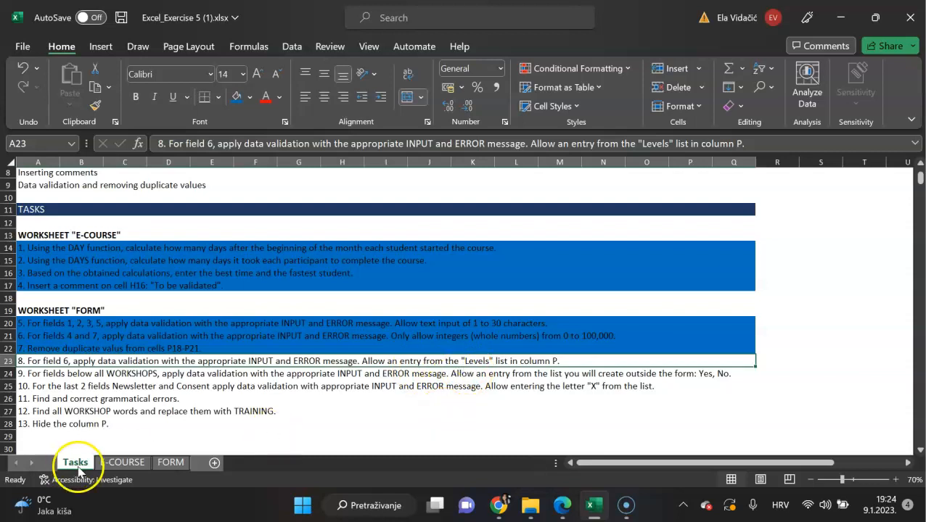
left_click(169, 462)
left_click(205, 372)
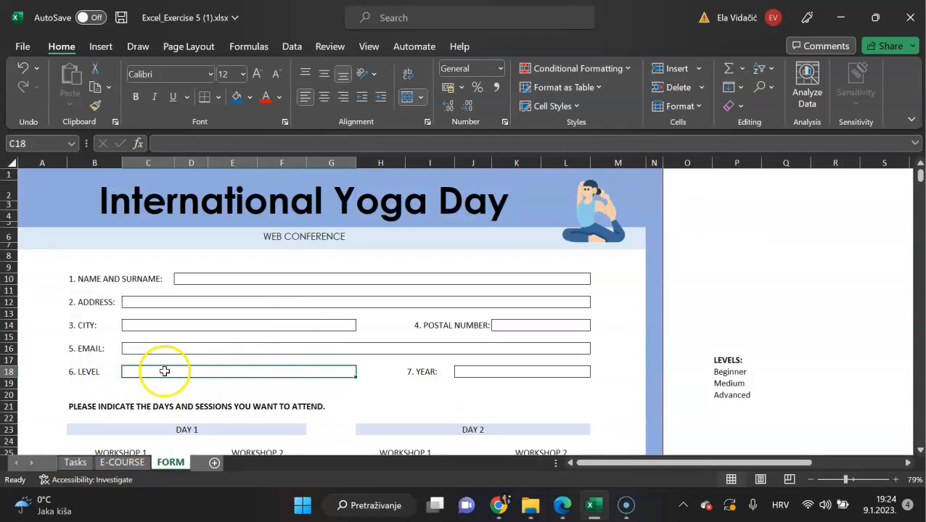
left_click(298, 46)
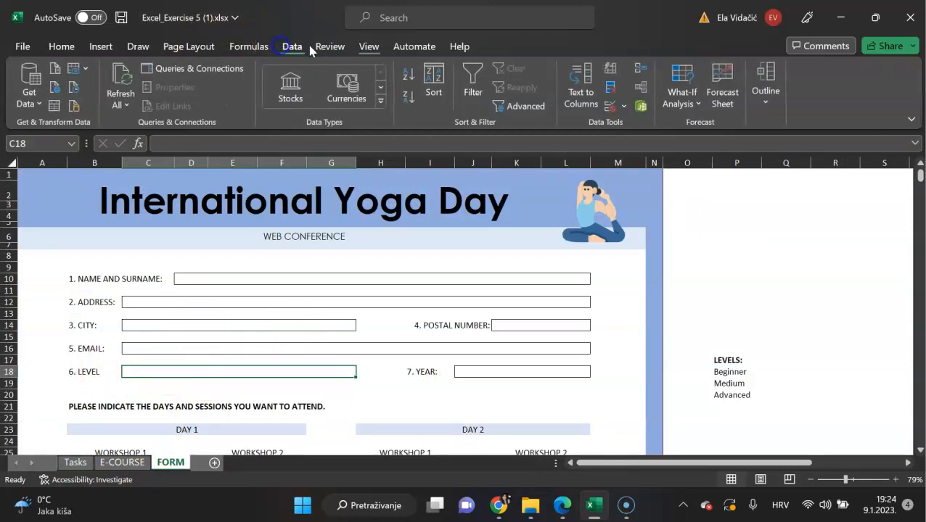
left_click(624, 106)
left_click(638, 124)
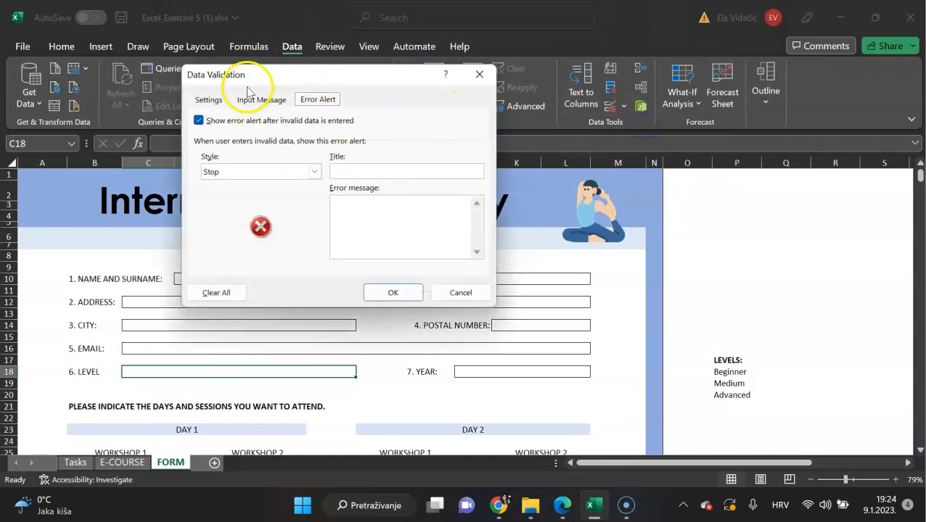
left_click(207, 99)
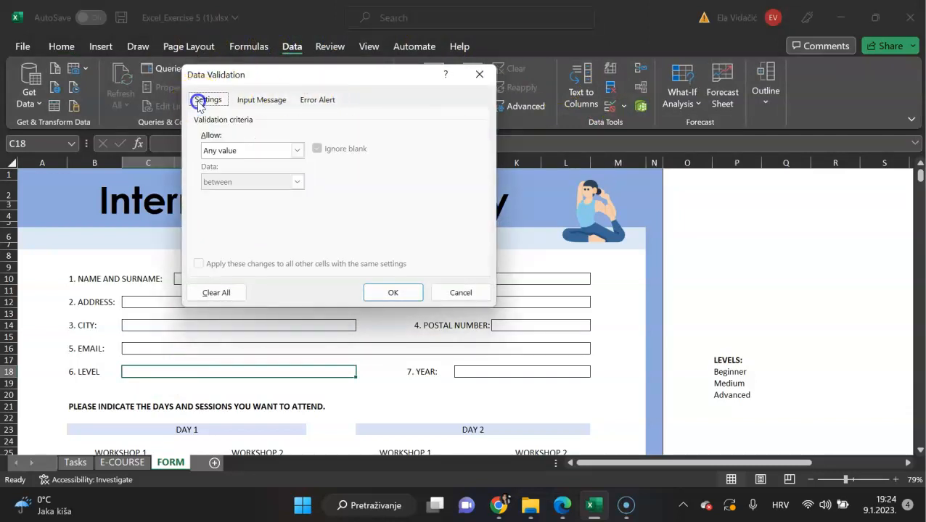
left_click(298, 151)
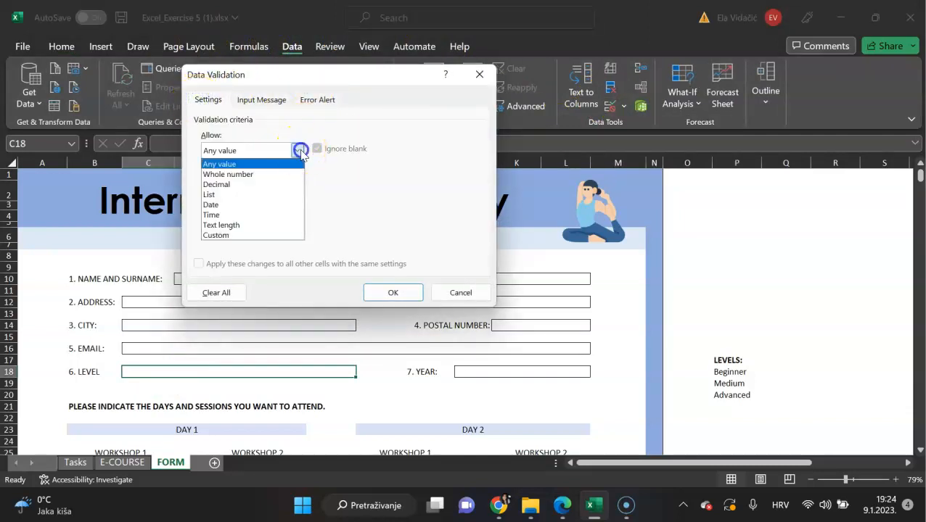
left_click(274, 196)
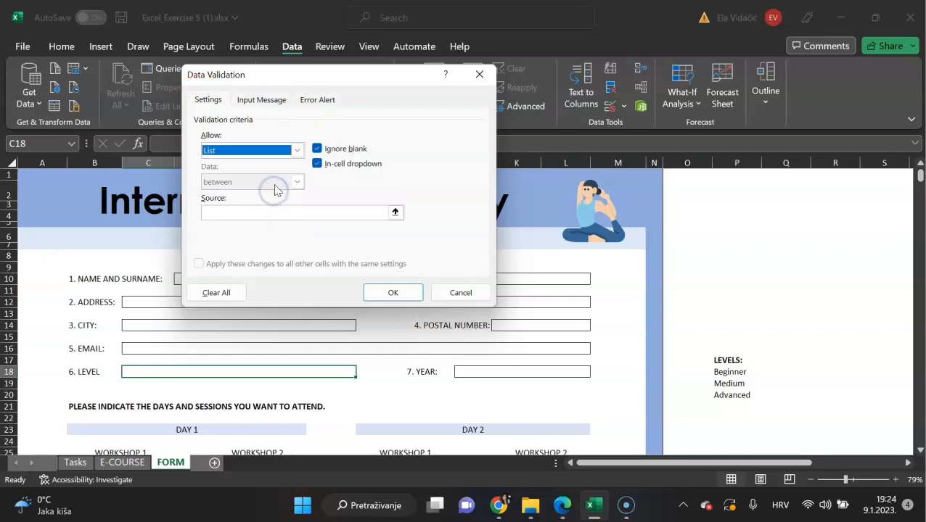
left_click(279, 211)
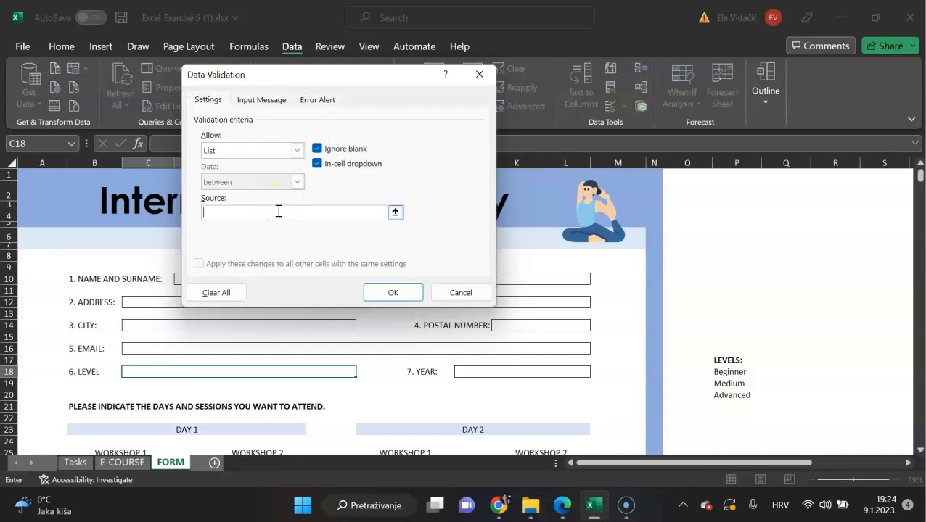
left_click(736, 372)
left_click_drag(736, 372, 748, 394)
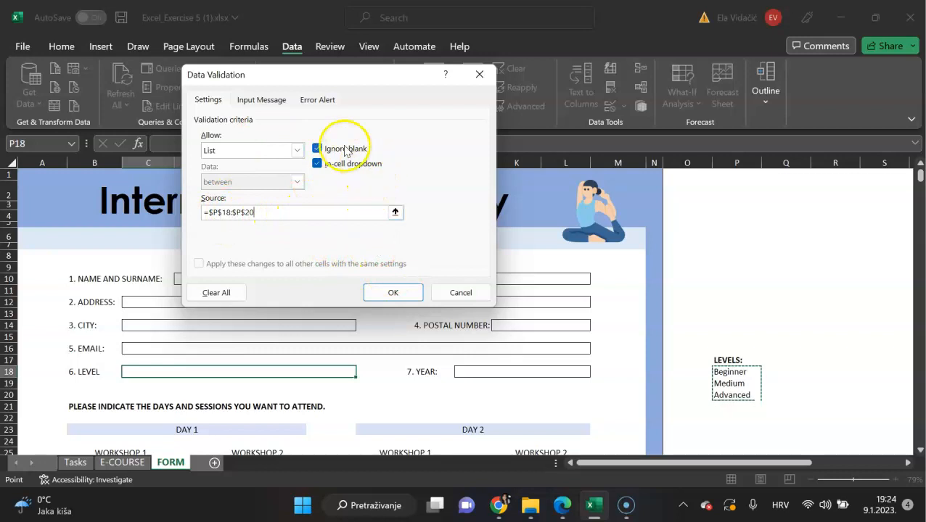
Look through the input message and error alert settings, apply the LEVEL validation and open the field's list of choices
left_click(261, 100)
left_click(317, 99)
left_click(262, 99)
left_click(319, 99)
left_click(263, 99)
left_click(207, 100)
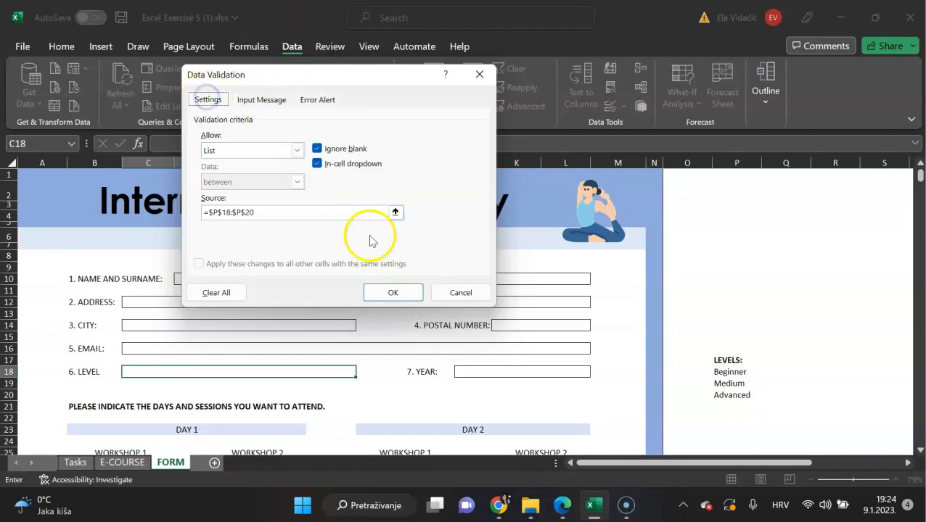
left_click(394, 298)
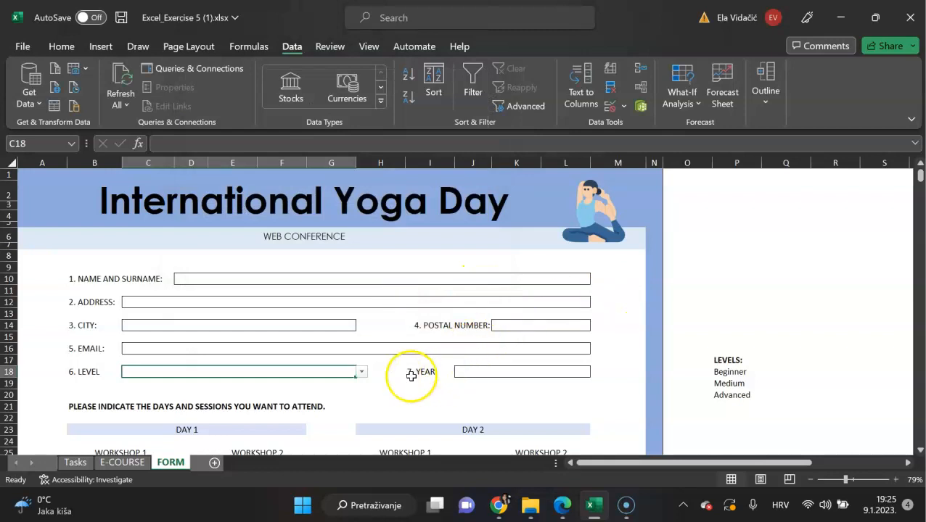
scroll(410, 375, "down", 1)
left_click(361, 336)
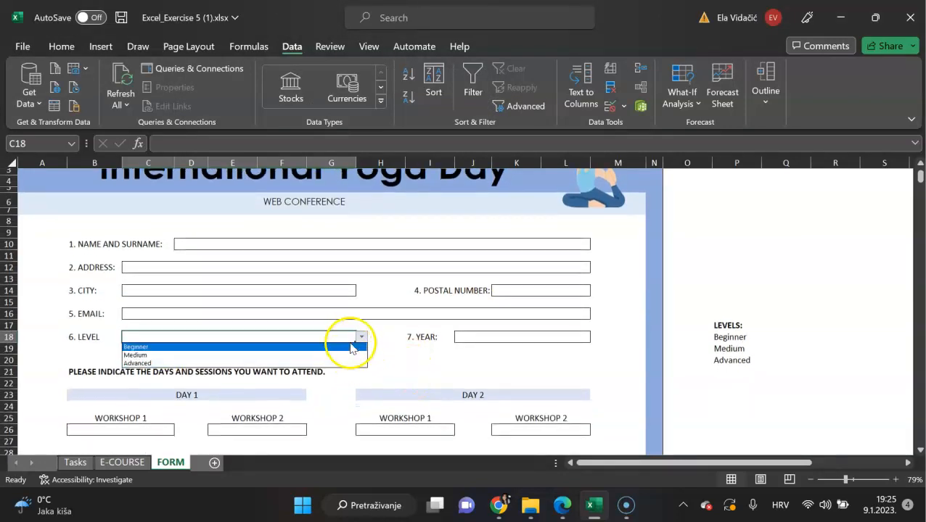
Mark task 8 in row 23 of the Tasks sheet with the same blue fill
left_click(58, 464)
left_click(59, 464)
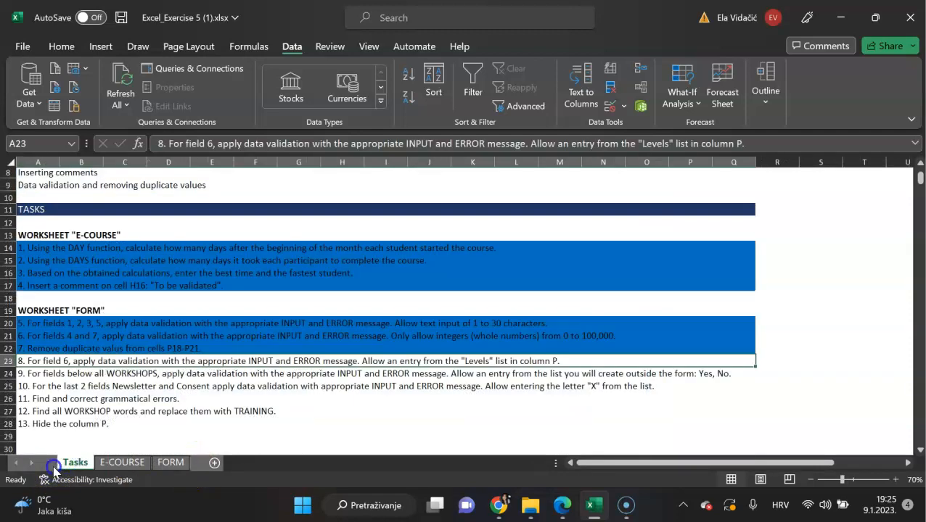
left_click(62, 46)
left_click(238, 98)
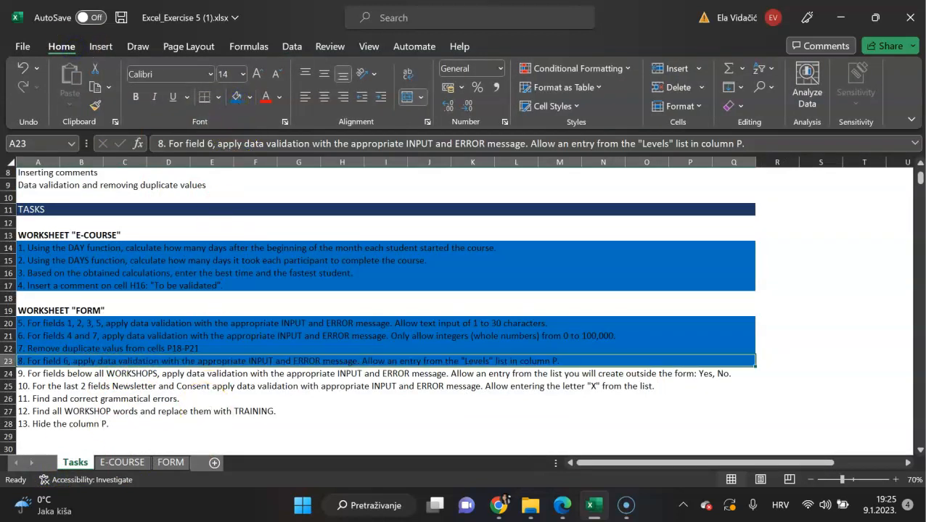
Create a list outside the form on the FORM sheet with Yes in P23 and No in P24
left_click(691, 376)
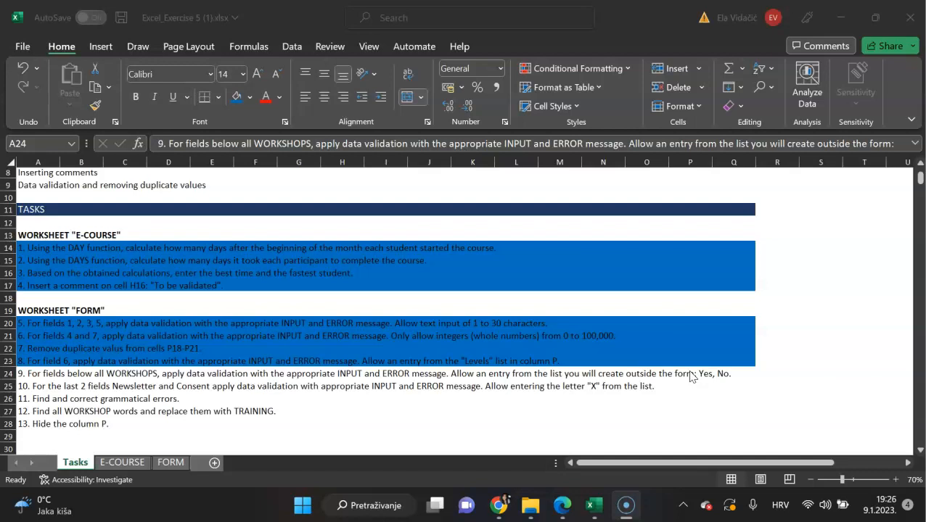
left_click(171, 462)
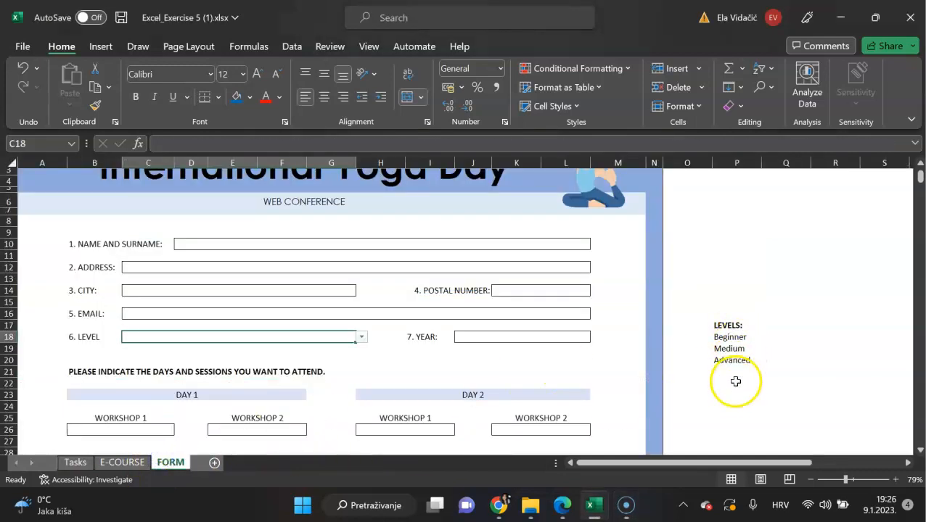
left_click(735, 393)
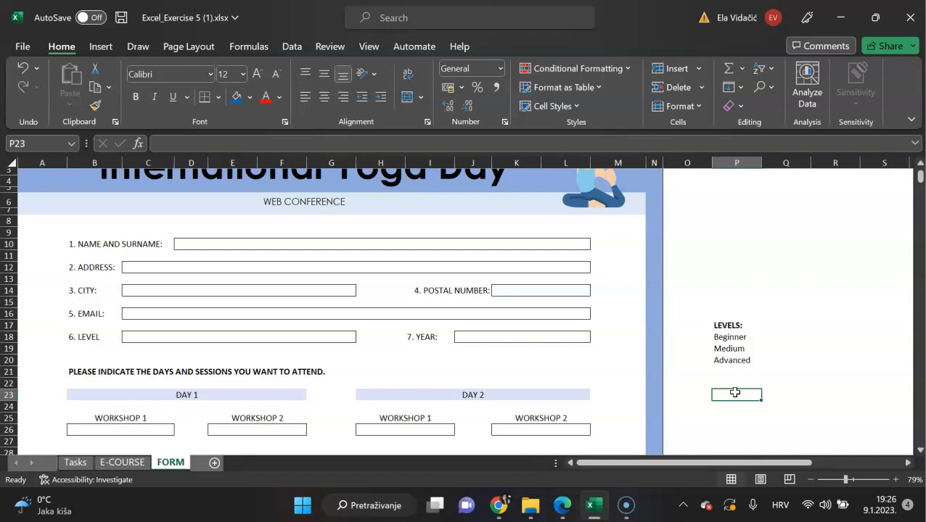
type("Y")
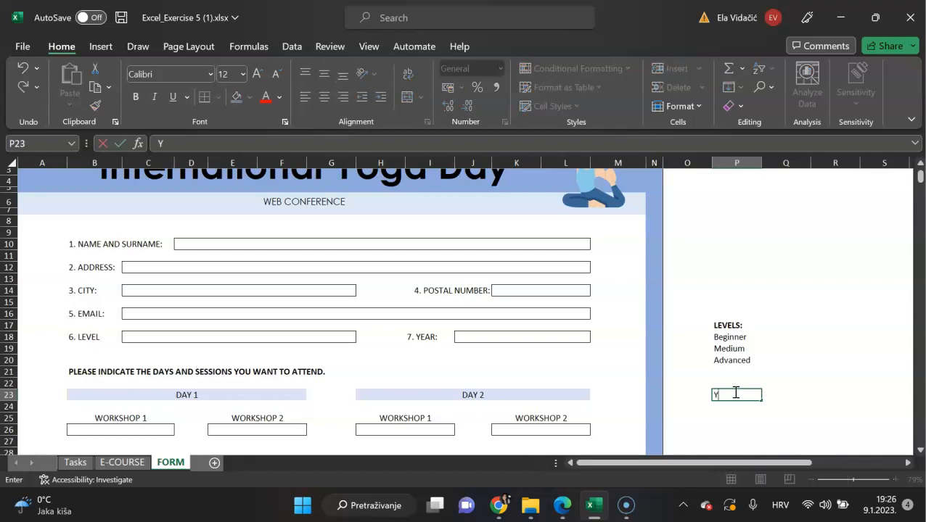
type("es")
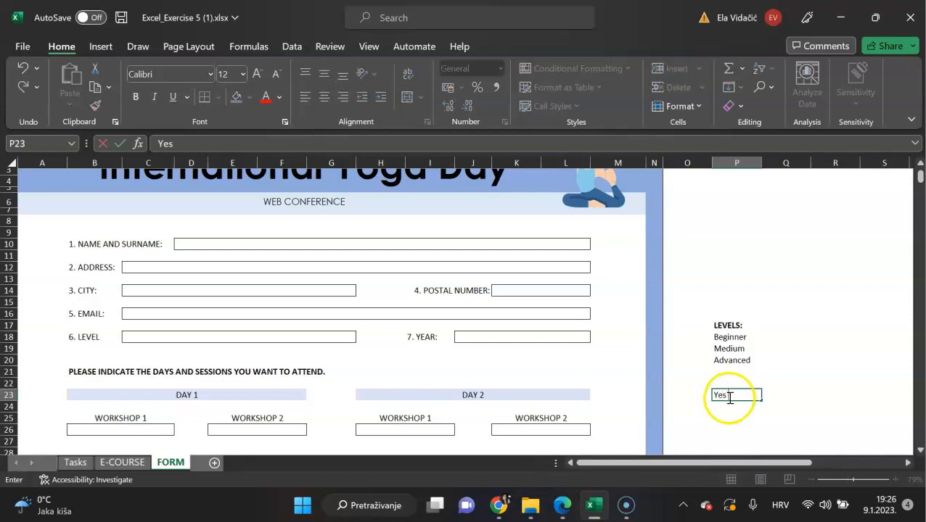
key("Return")
type("No")
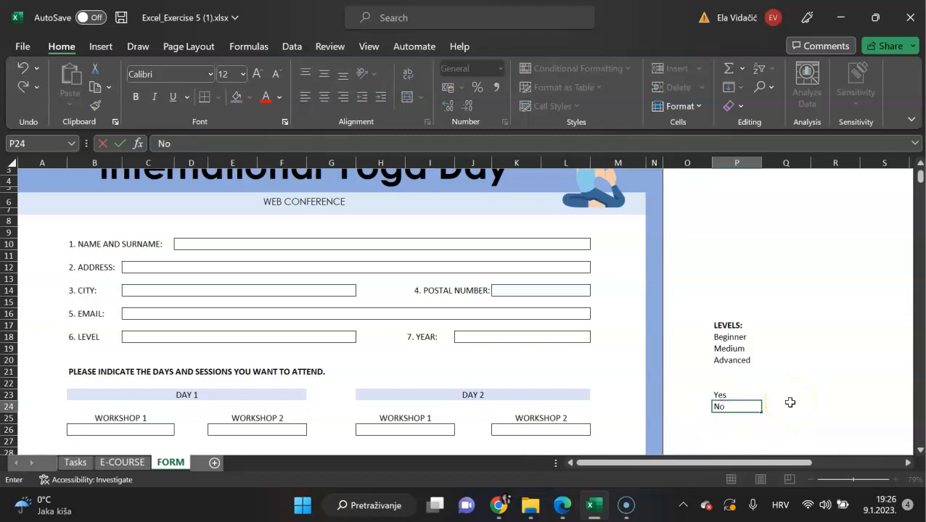
Select the four workshop fields in row 26 and set their data validation to allow a List
left_click(159, 428)
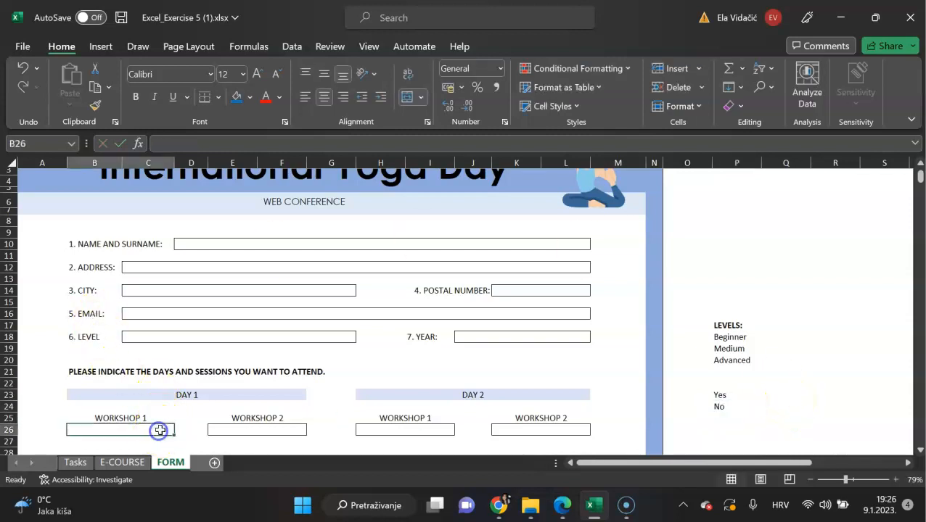
left_click(251, 429, "ctrl")
left_click(404, 429, "ctrl")
left_click(537, 428, "ctrl")
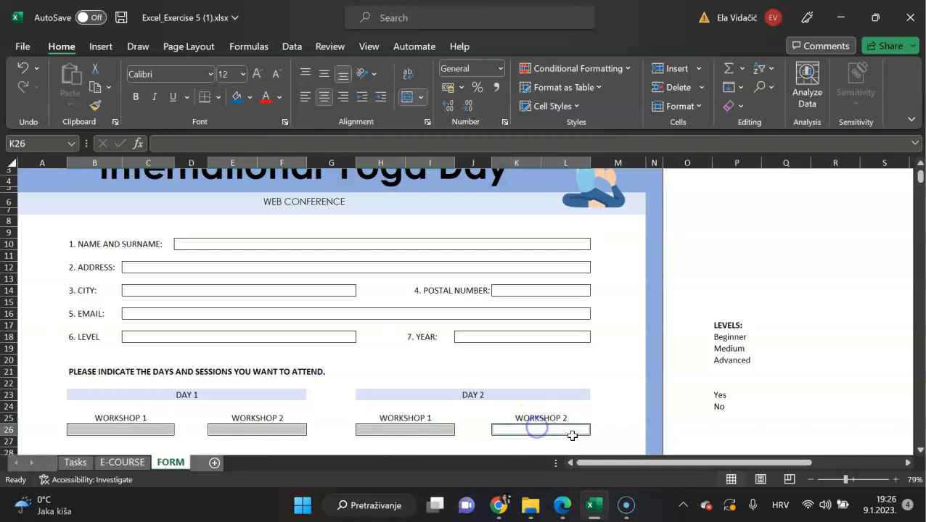
left_click(291, 46)
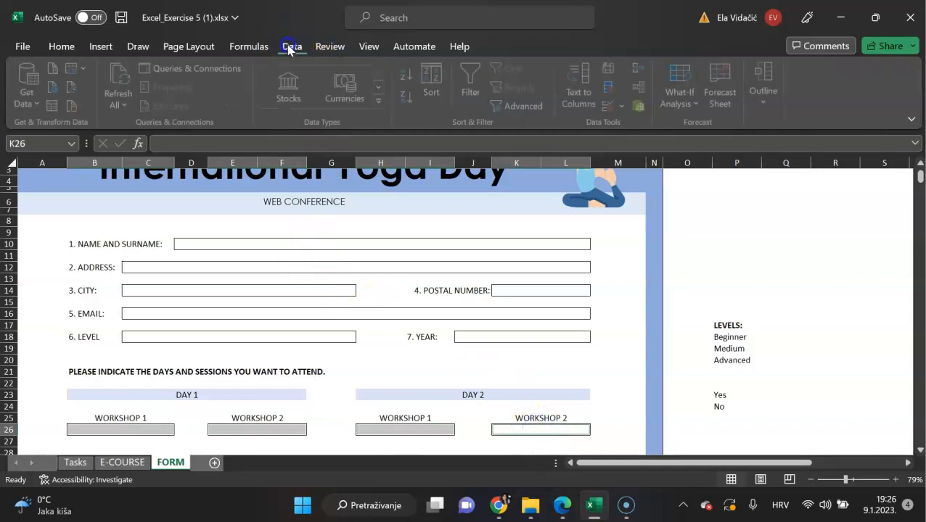
left_click(618, 106)
left_click(635, 128)
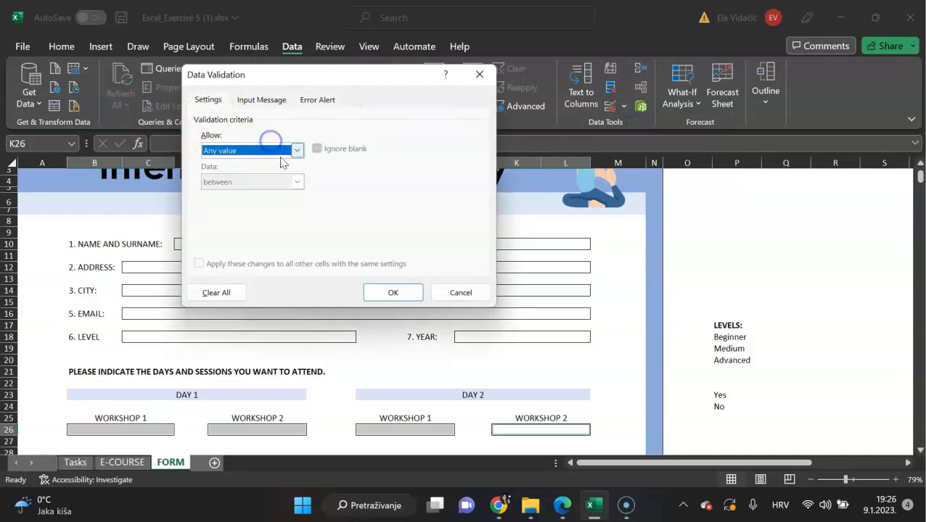
left_click(294, 150)
left_click(270, 196)
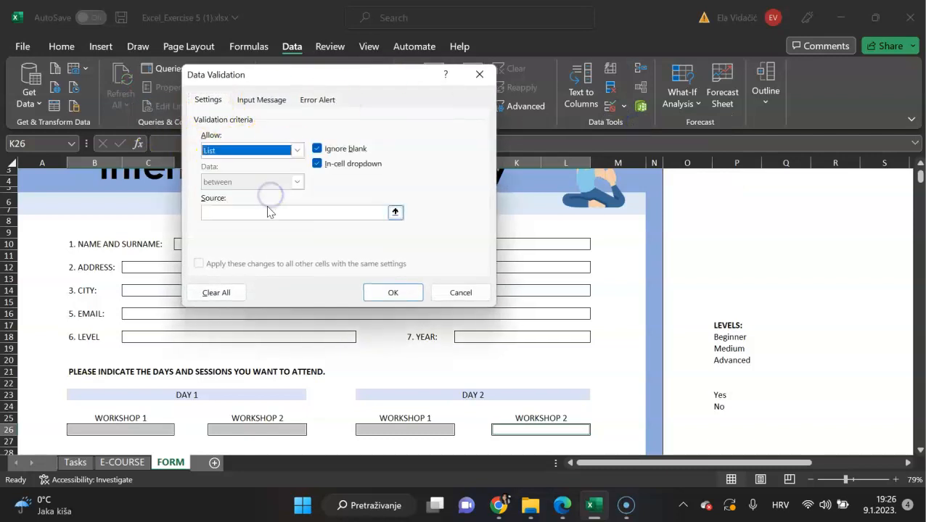
Set the workshop fields' list source to P23:P24, view the message settings and apply the validation
left_click(267, 212)
left_click_drag(718, 395, 725, 407)
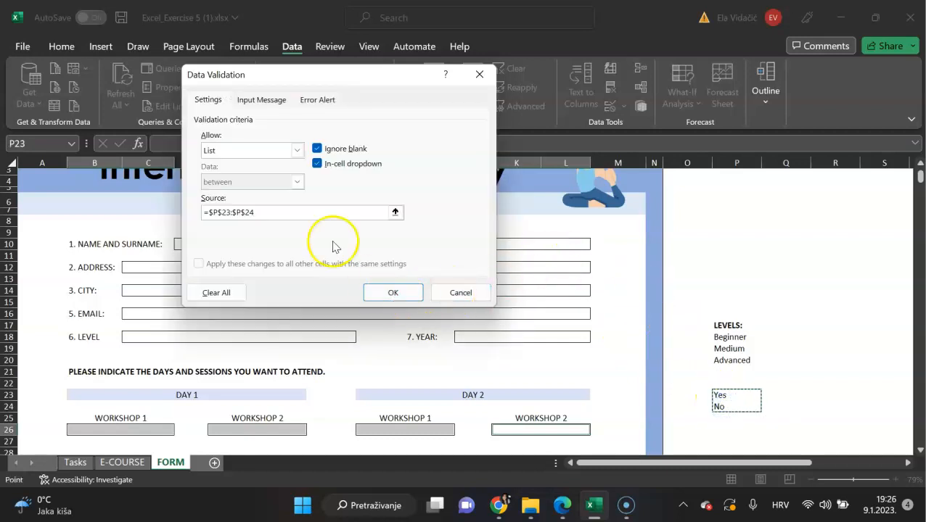
left_click(262, 102)
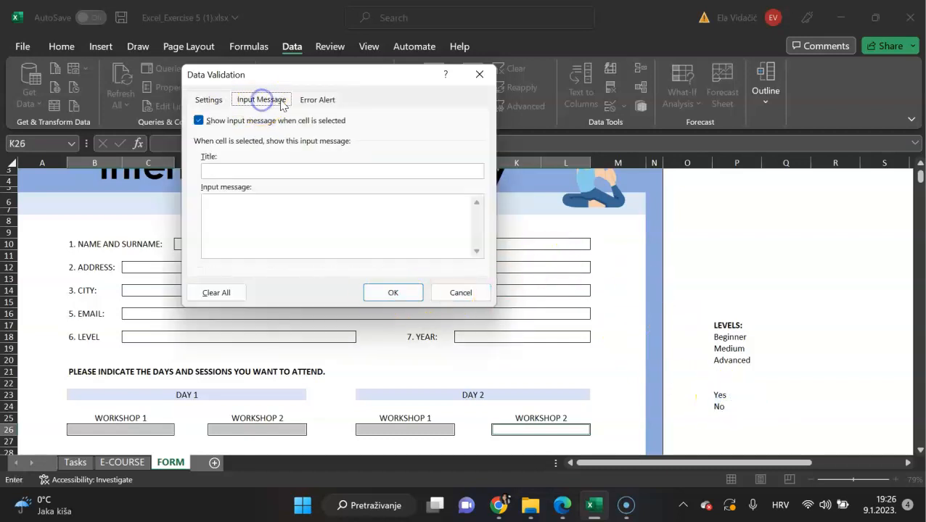
left_click(305, 99)
left_click(209, 100)
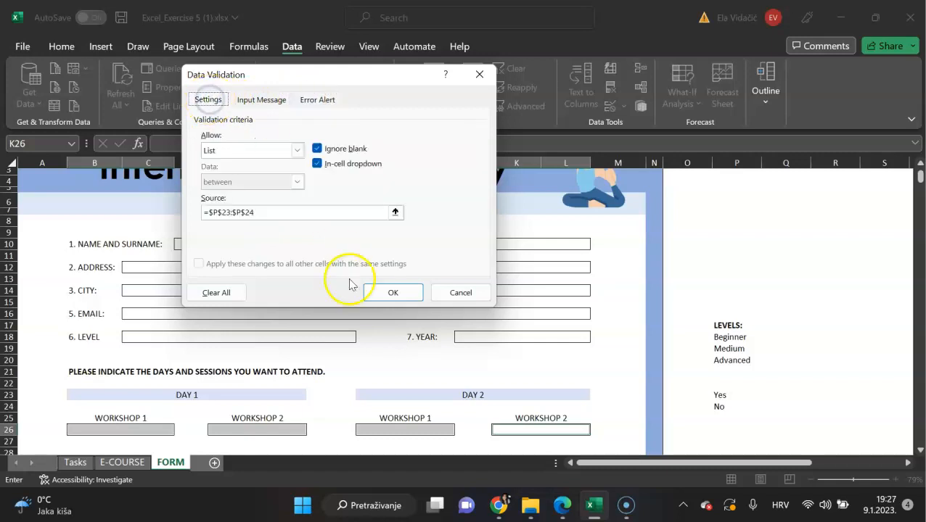
left_click(393, 292)
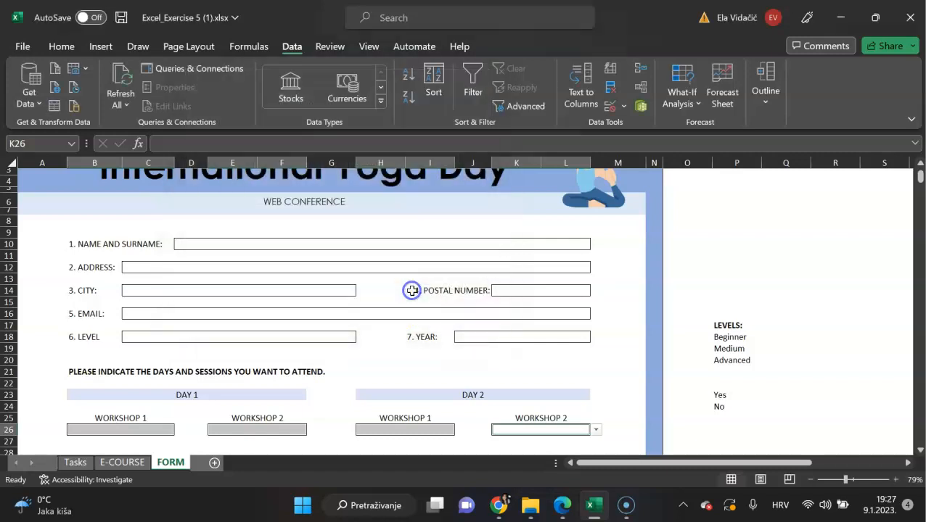
Choose No for Day 2 Workshop 2 and Yes for Day 2 Workshop 1 from their lists
left_click(521, 428)
left_click(595, 430)
left_click(550, 444)
left_click(446, 431)
left_click(459, 430)
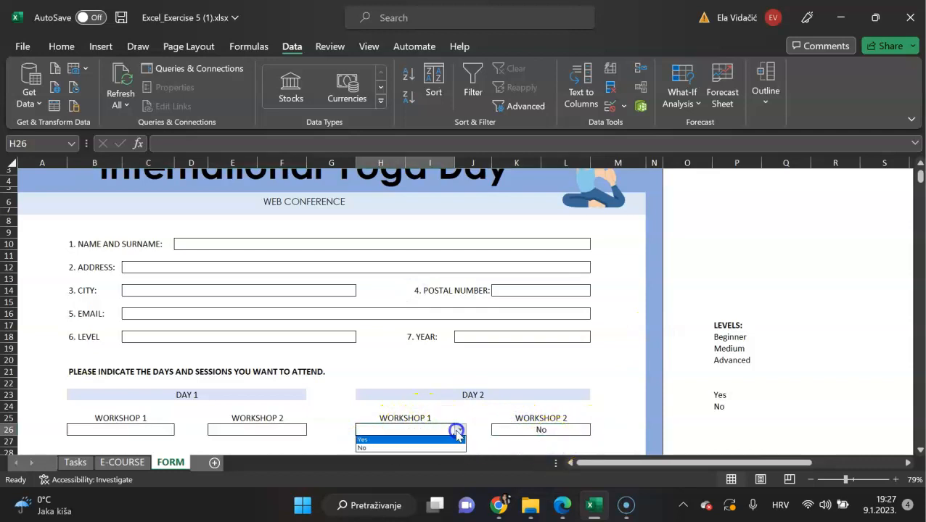
left_click(417, 439)
Choose No for both Day 1 workshop fields from their lists
left_click(295, 431)
left_click(311, 430)
left_click(270, 448)
left_click(166, 431)
left_click(178, 430)
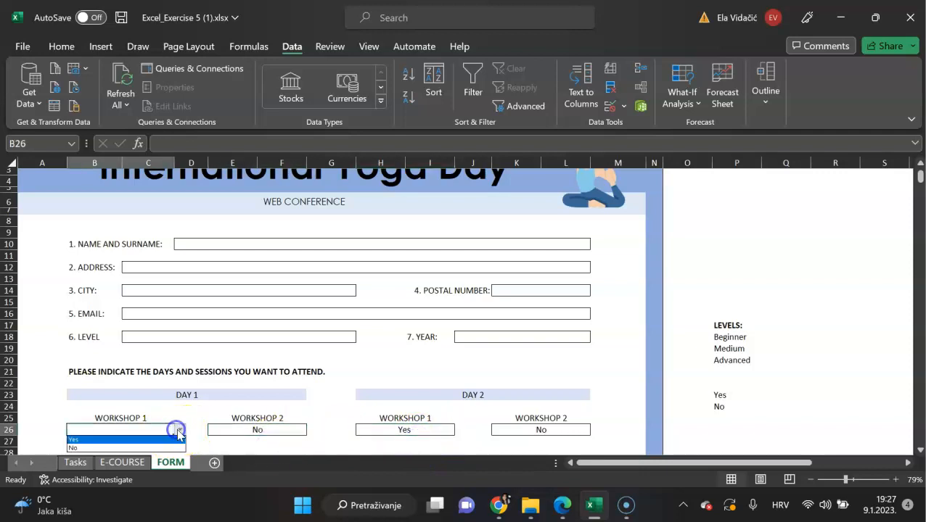
left_click(163, 448)
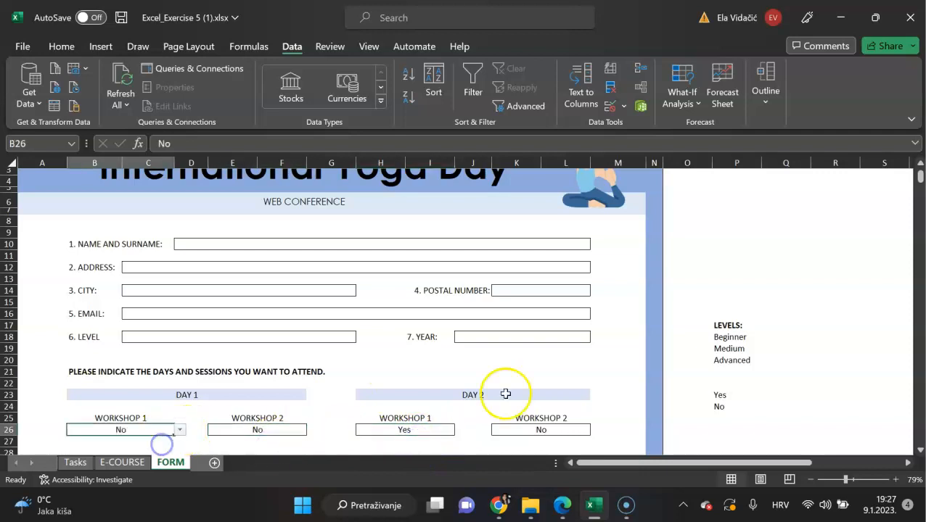
Mark task 9 in row 24 of the Tasks sheet with the same blue fill and select task 10 in row 25
left_click(82, 465)
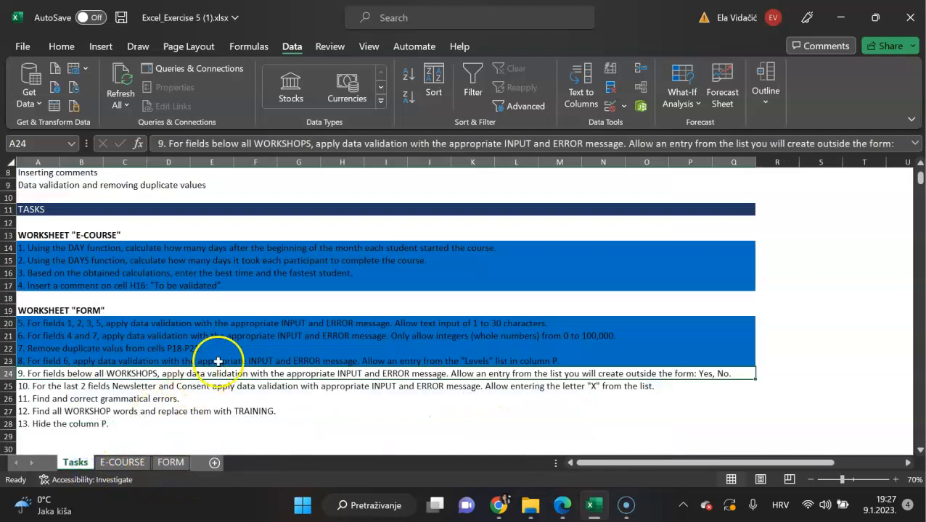
left_click(62, 45)
left_click(237, 97)
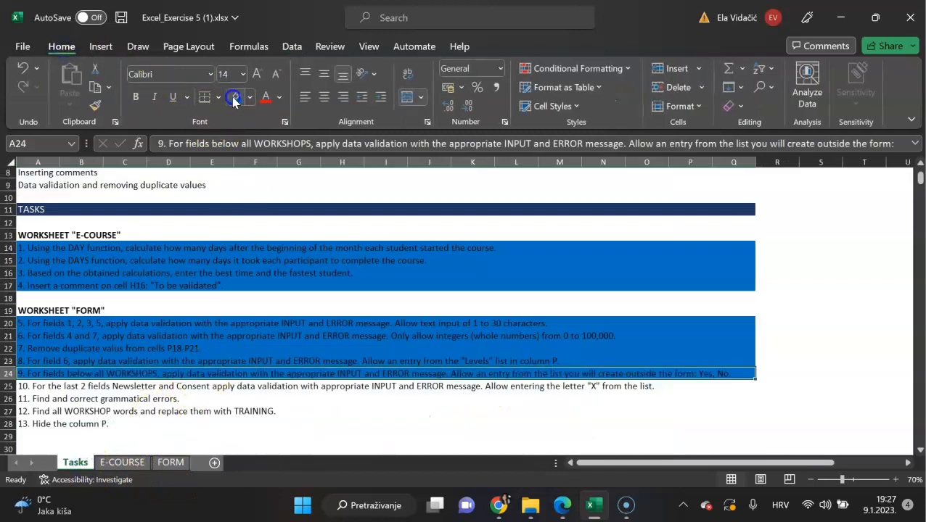
left_click(358, 387)
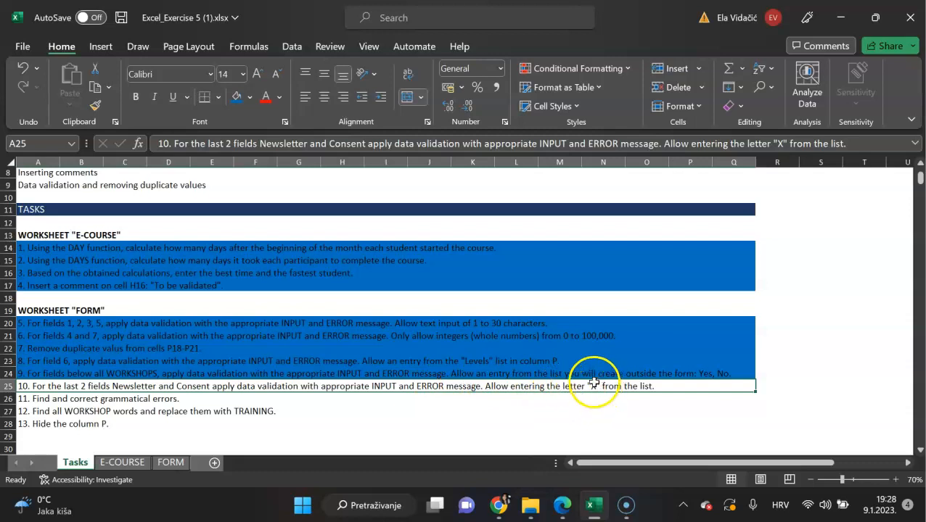
On the FORM sheet, select the newsletter and consent fields D30 and D32 together and open their data validation settings
left_click(171, 462)
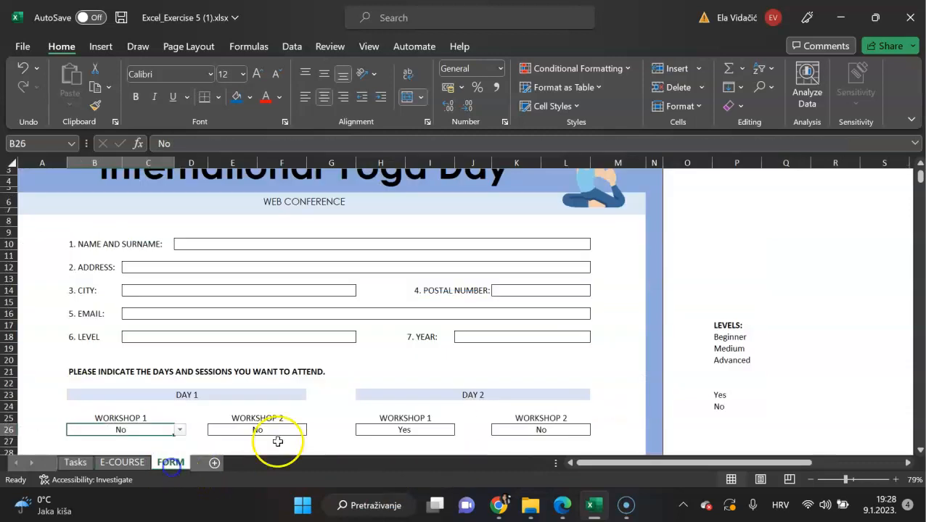
scroll(722, 395, "down", 1)
scroll(619, 409, "down", 1)
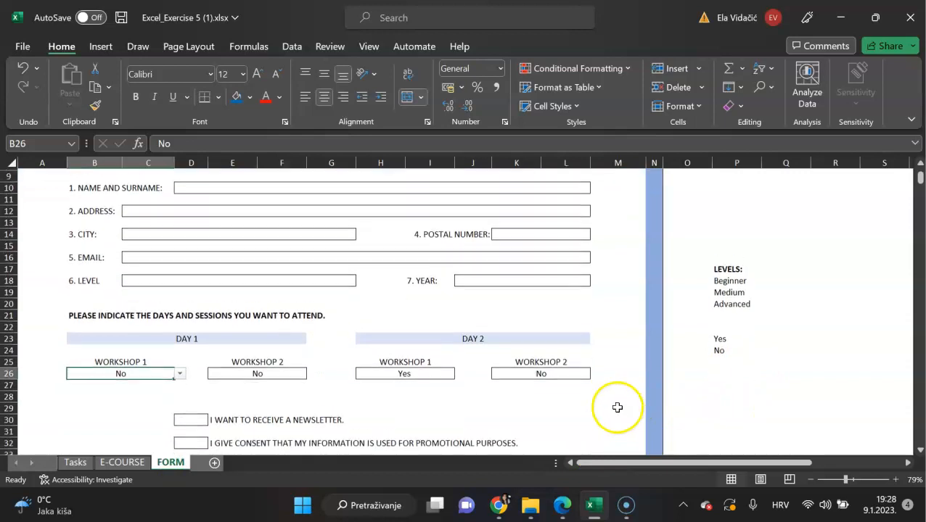
left_click(186, 408)
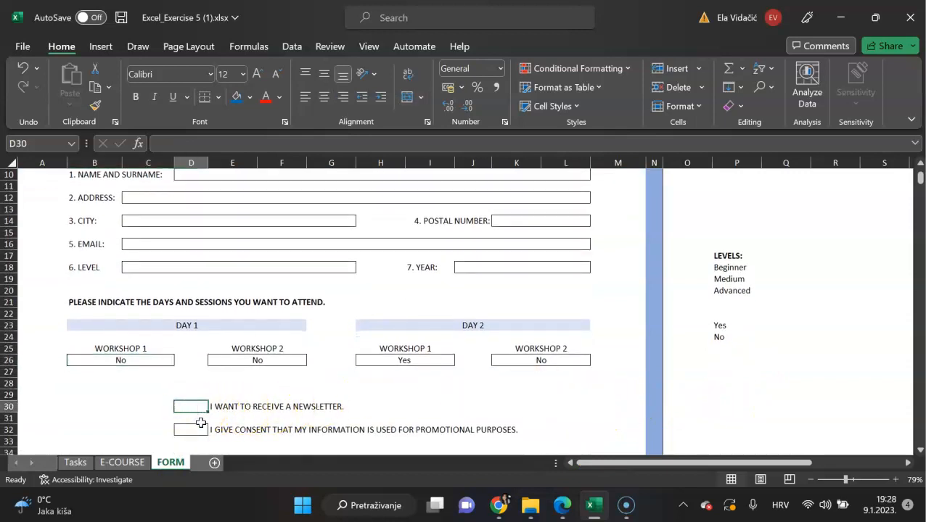
left_click(200, 429)
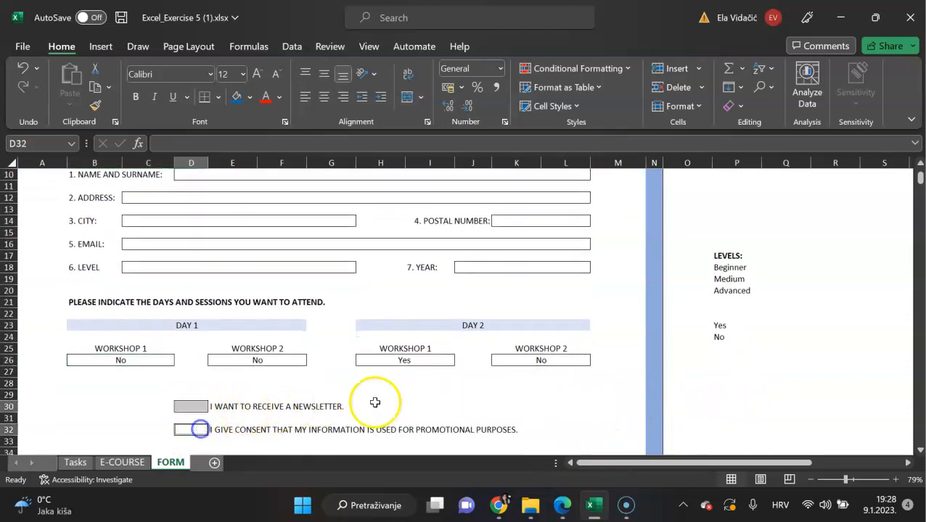
left_click(296, 50)
left_click(622, 106)
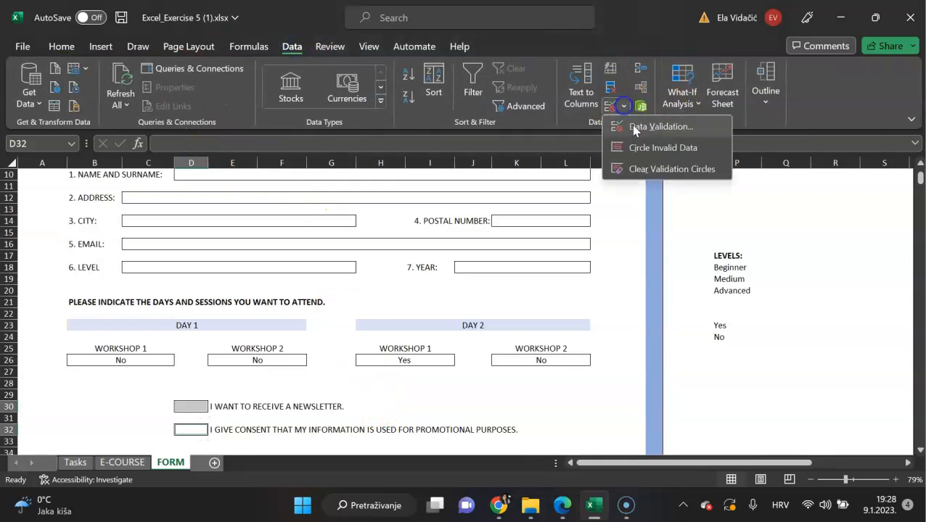
left_click(631, 125)
Allow a list with the source x for both fields, view the input and error message settings and apply the validation
left_click(296, 150)
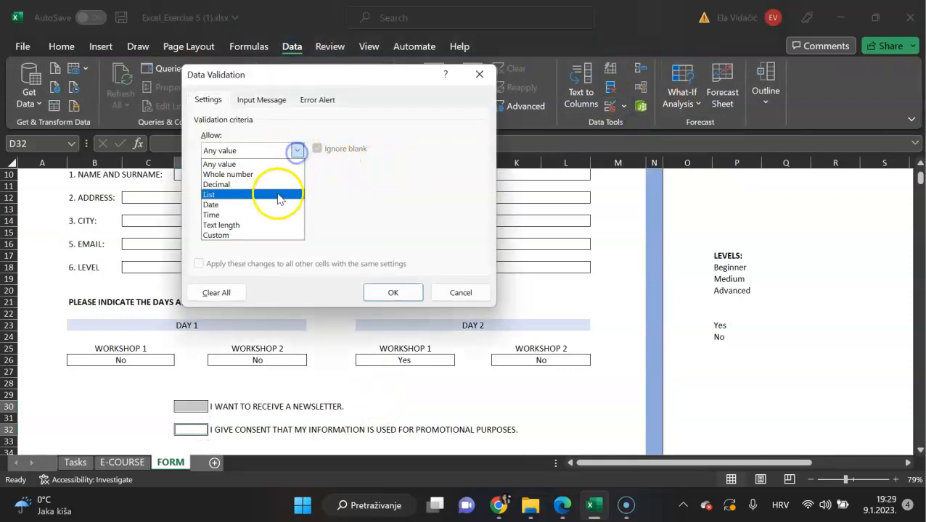
left_click(277, 196)
left_click(266, 211)
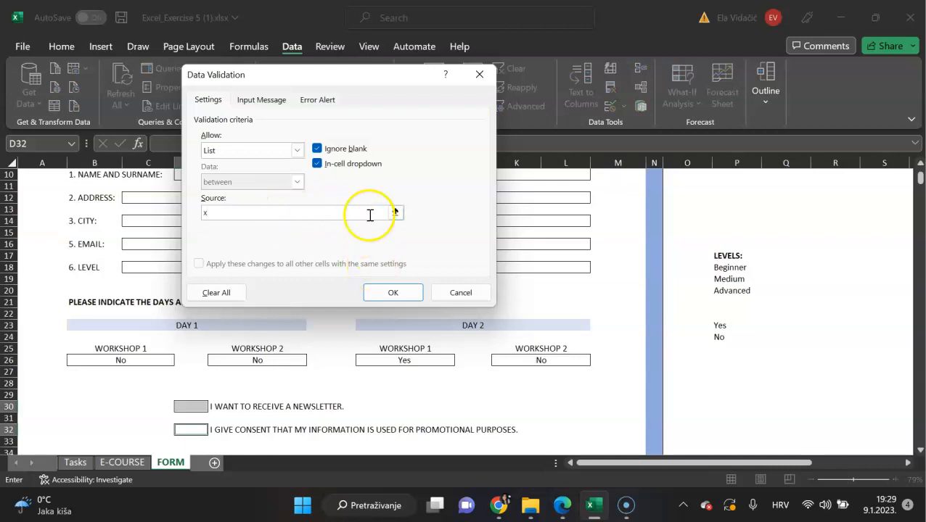
left_click(269, 102)
left_click(312, 99)
left_click(207, 99)
left_click(392, 292)
Choose x from the lists of the consent field D32 and the newsletter field D30
scroll(249, 378, "down", 2)
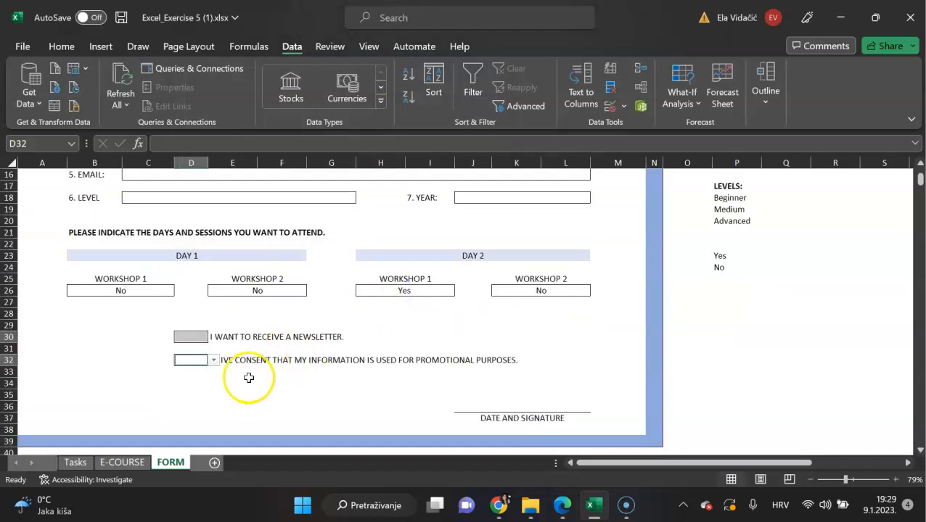
left_click(214, 361)
left_click(192, 371)
left_click(196, 338)
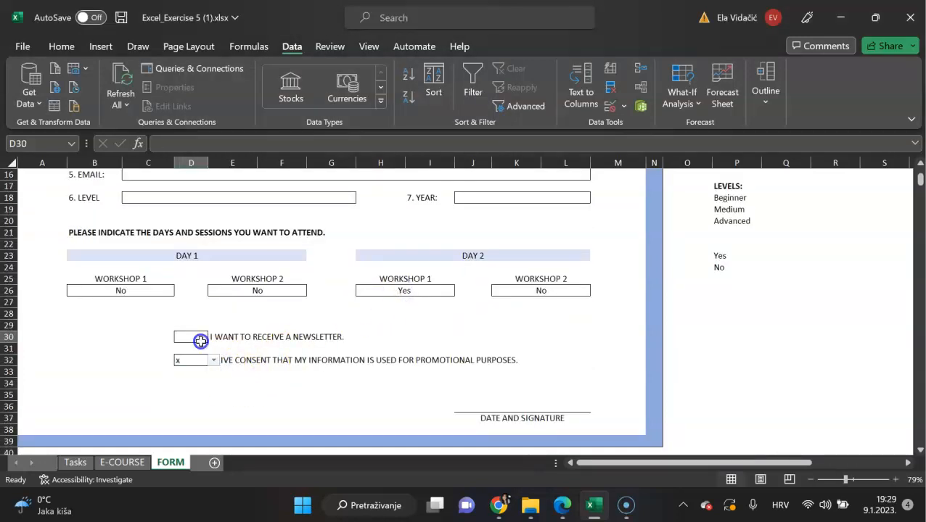
left_click(214, 337)
left_click(194, 346)
left_click(240, 372)
left_click(248, 393)
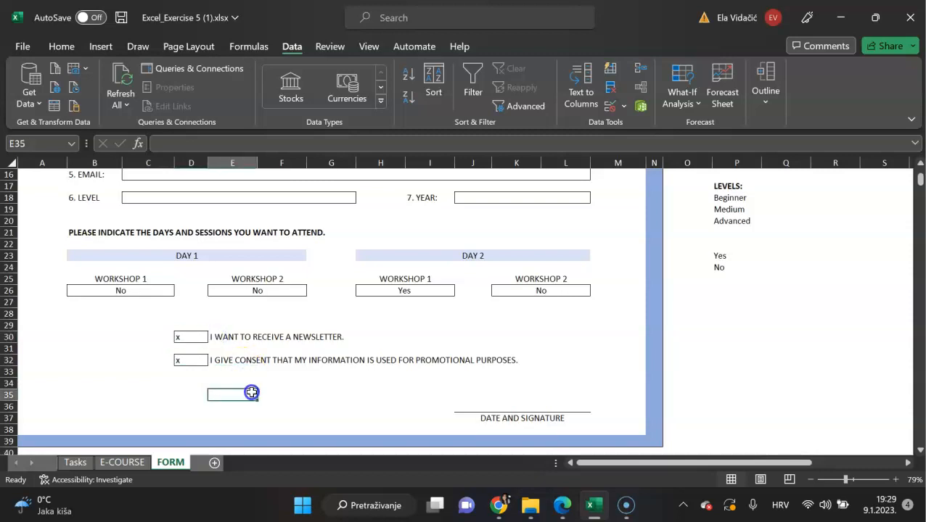
left_click(201, 336)
left_click(215, 337)
left_click(202, 347)
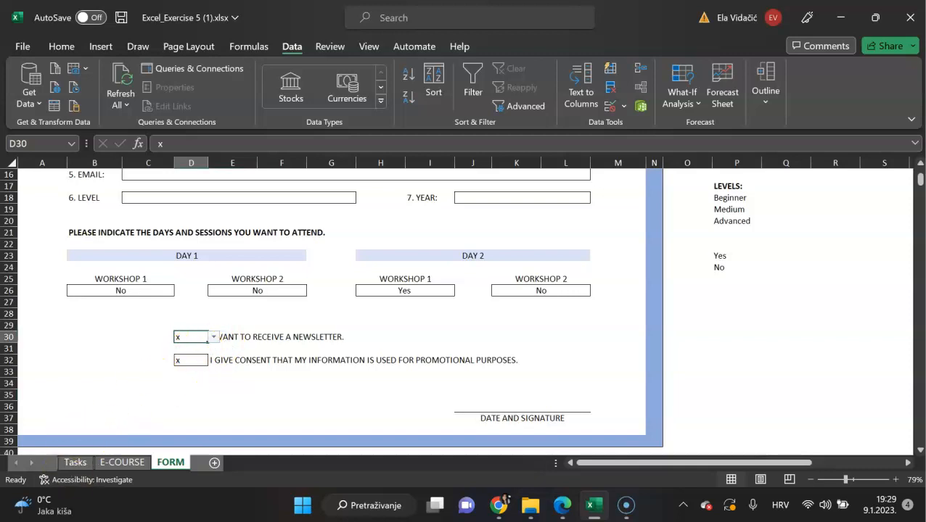
Mark task 10 in row 25 of the Tasks sheet with the same blue fill and select task 11 in row 26
left_click(75, 463)
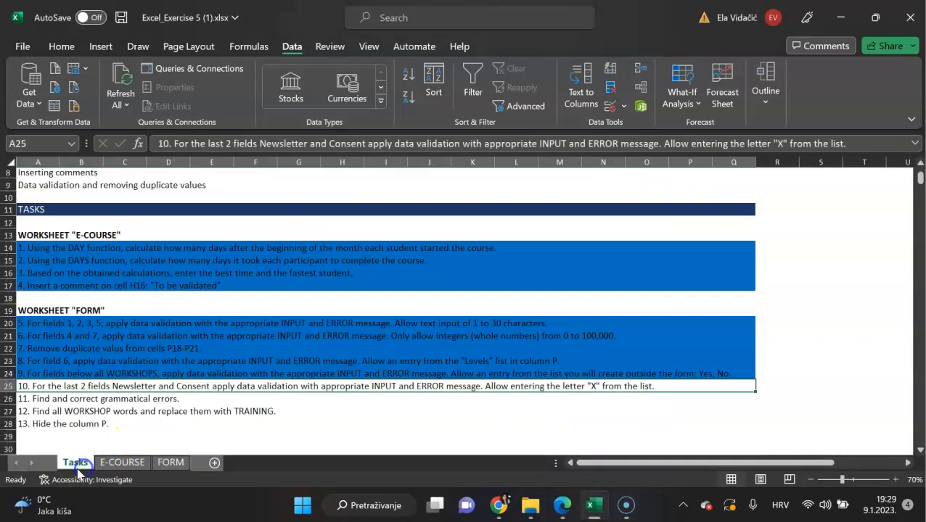
left_click(93, 47)
left_click(64, 46)
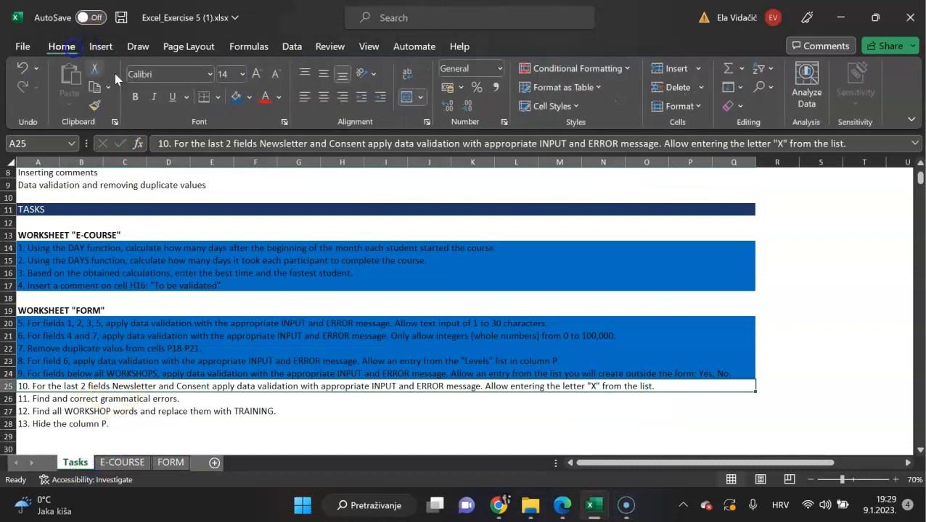
left_click(234, 96)
key("Return")
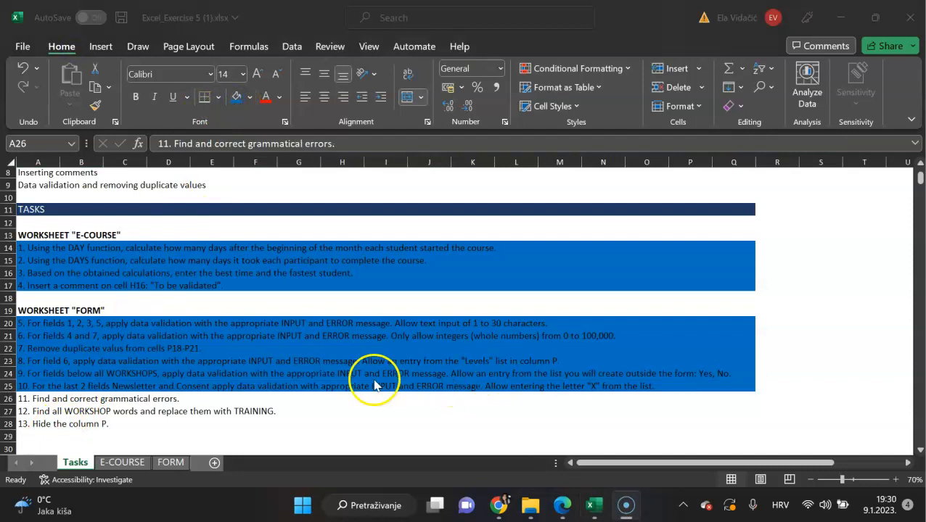
left_click(107, 397)
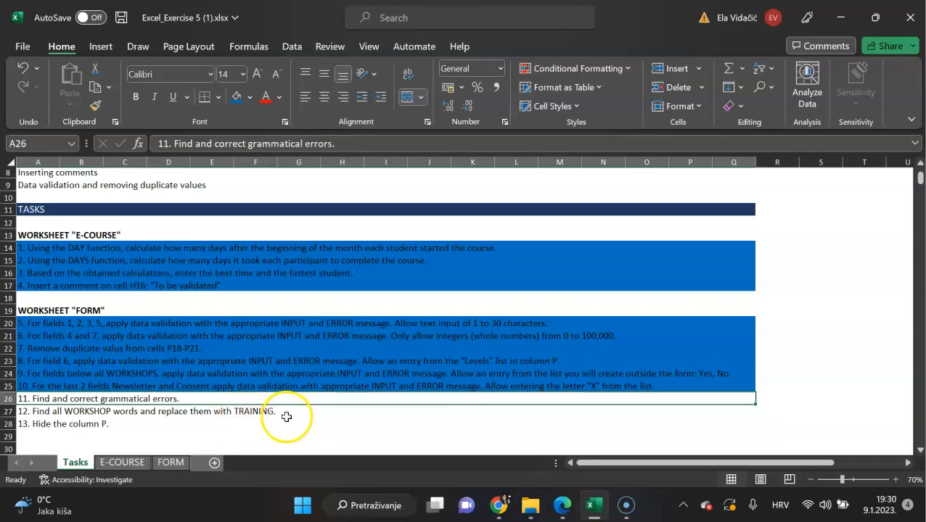
Run the spelling check on the FORM sheet, continuing from the beginning of the sheet until it is complete
left_click(171, 462)
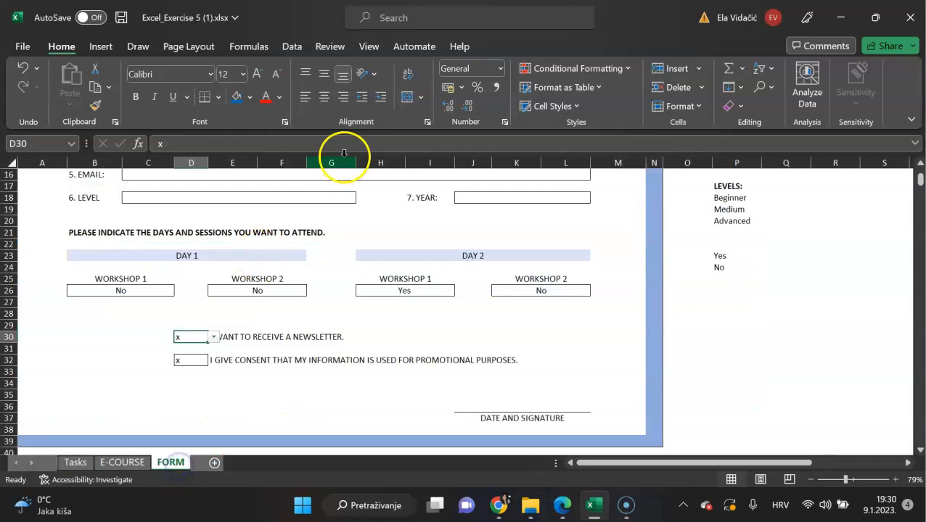
left_click(324, 46)
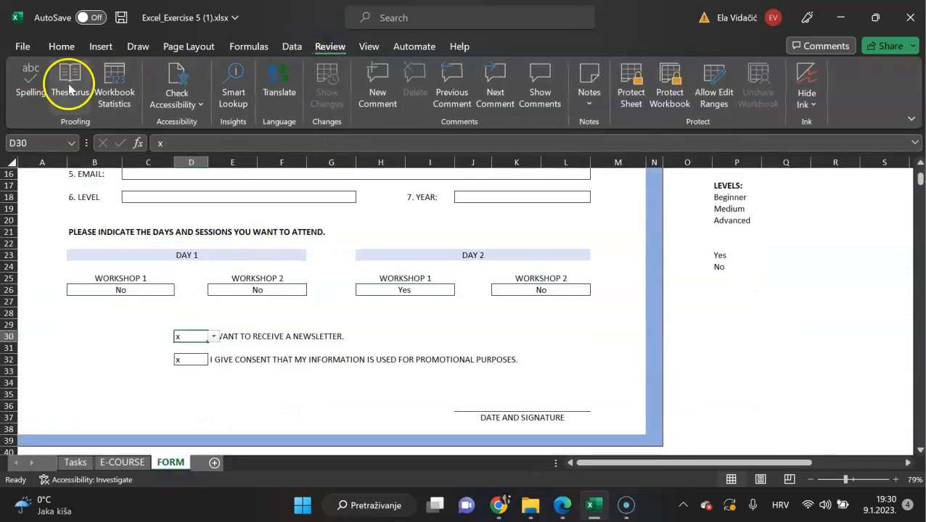
left_click(31, 77)
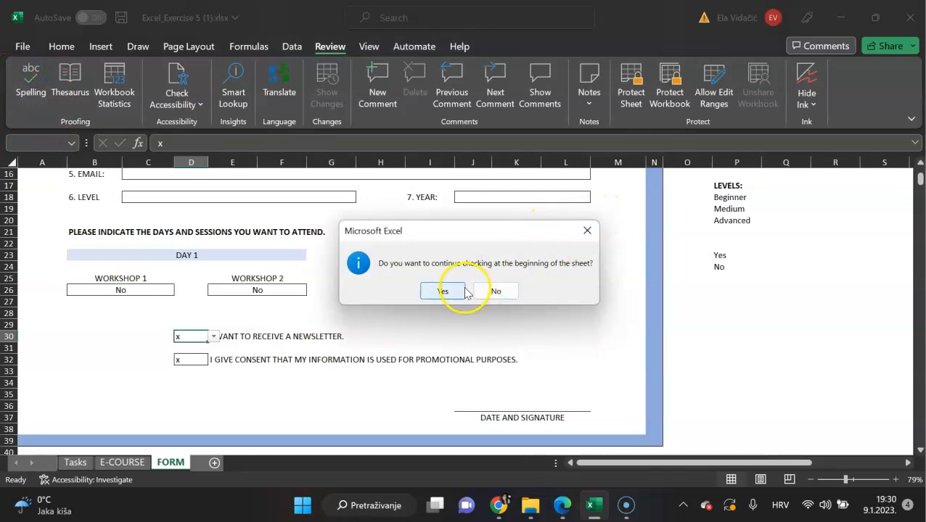
left_click(442, 297)
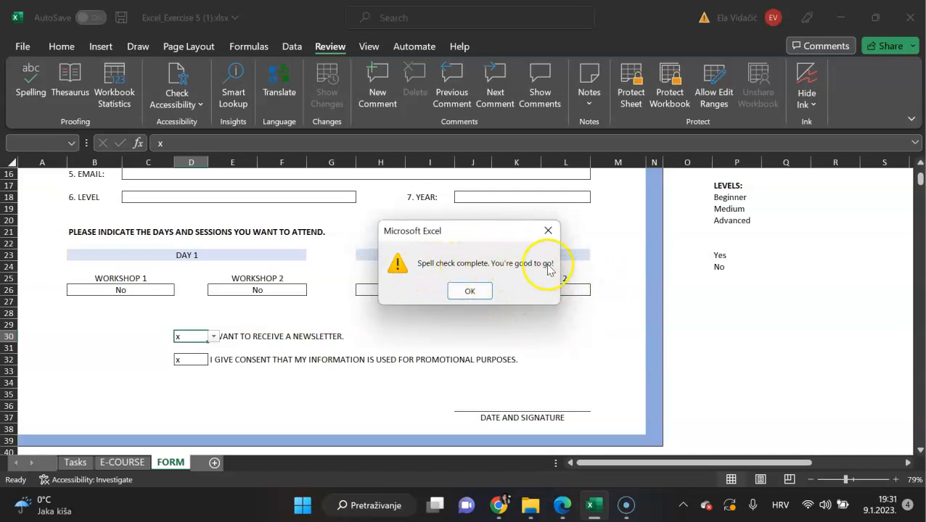
left_click(470, 291)
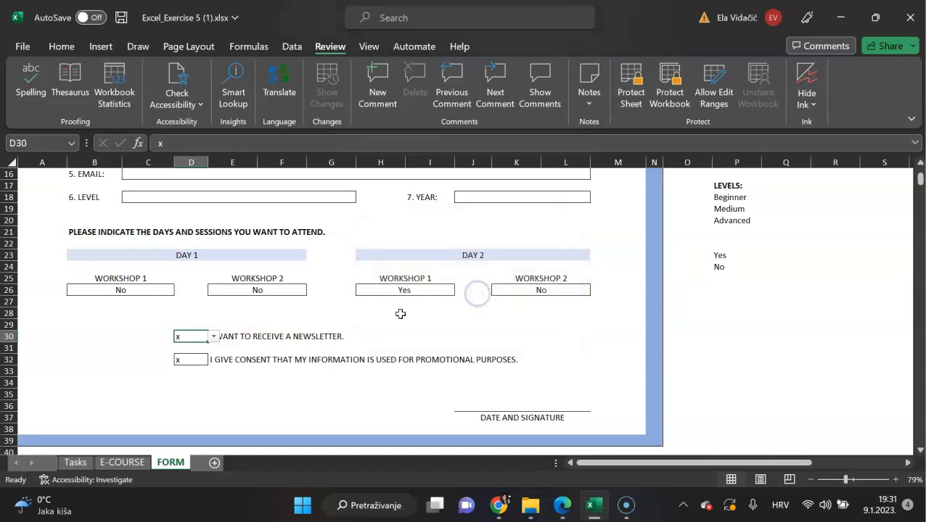
Mark task 11 in row 26 of the Tasks sheet with the same blue fill
left_click(79, 462)
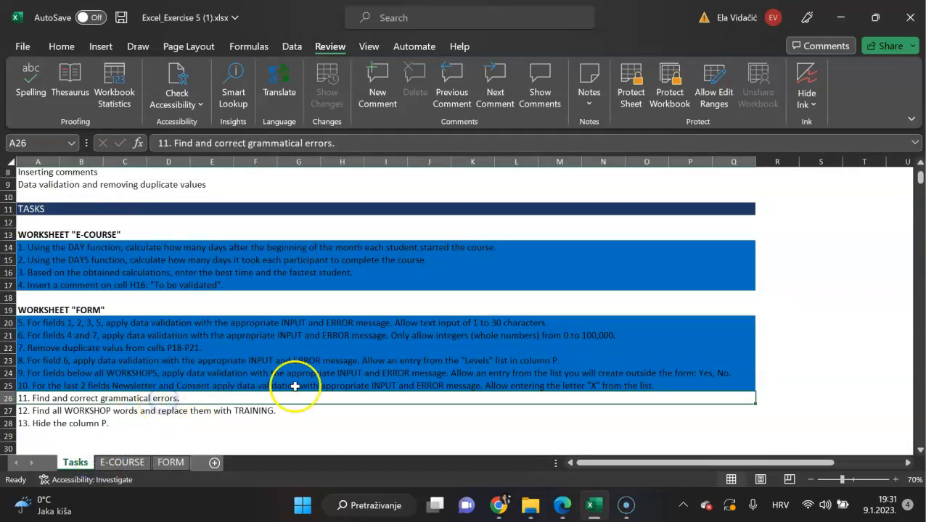
left_click(62, 46)
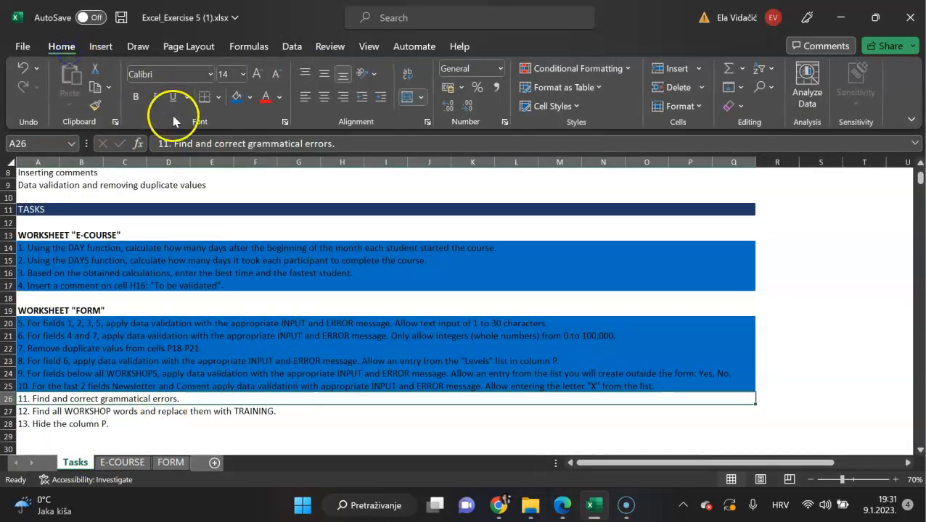
left_click(237, 97)
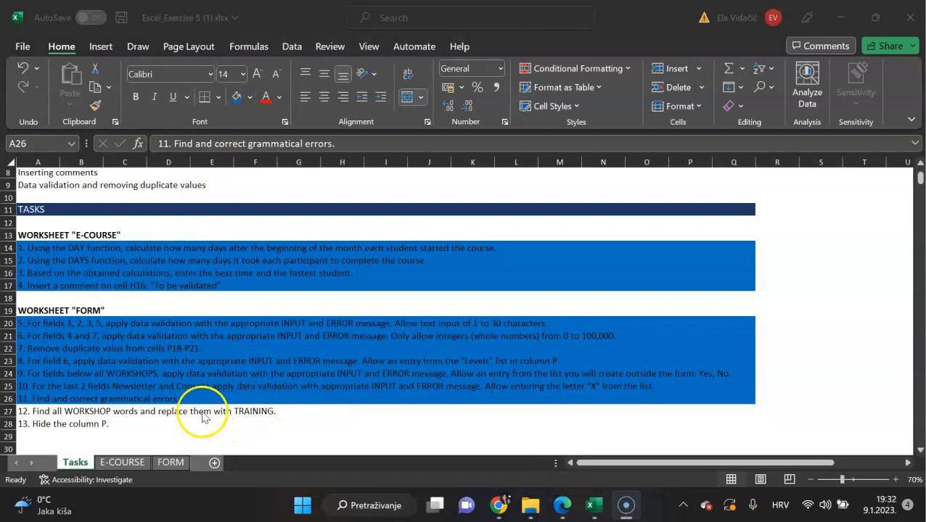
On the FORM sheet, clear the newsletter field D30 and select cell B34
left_click(172, 465)
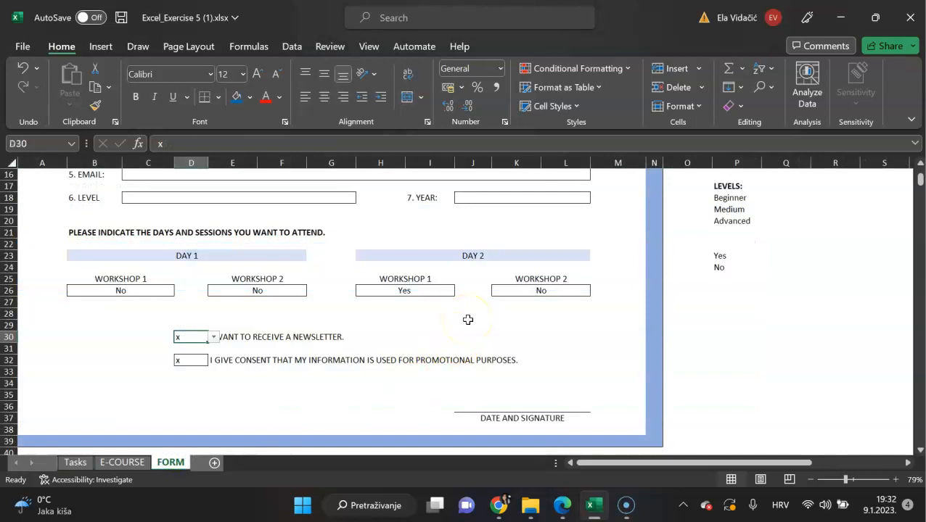
type("F")
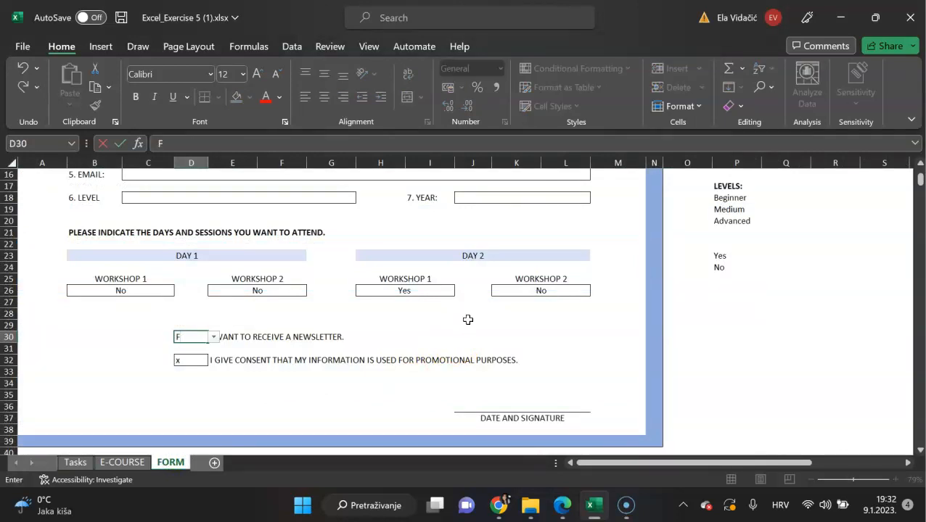
left_click(116, 382)
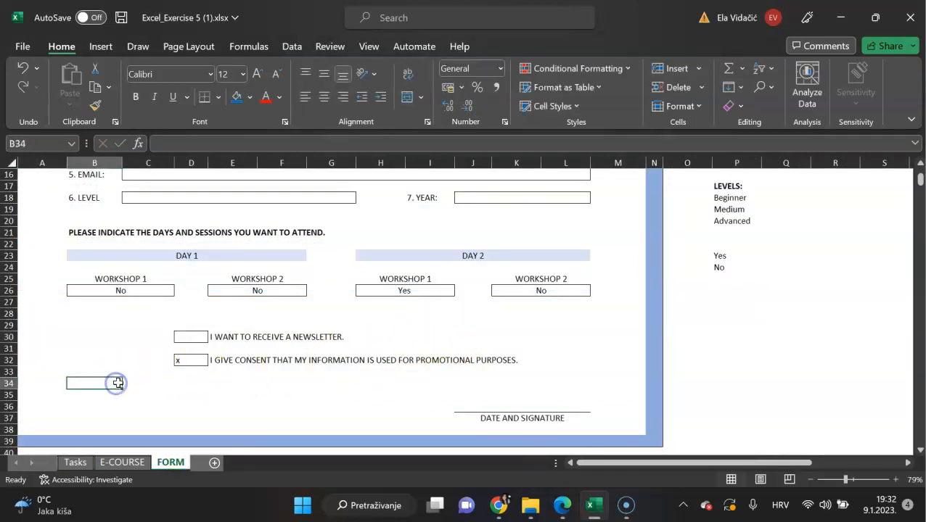
Replace all occurrences of WORKSHOP with TRAINING on the FORM sheet and check the four renamed headings in row 25
key("ctrl+f")
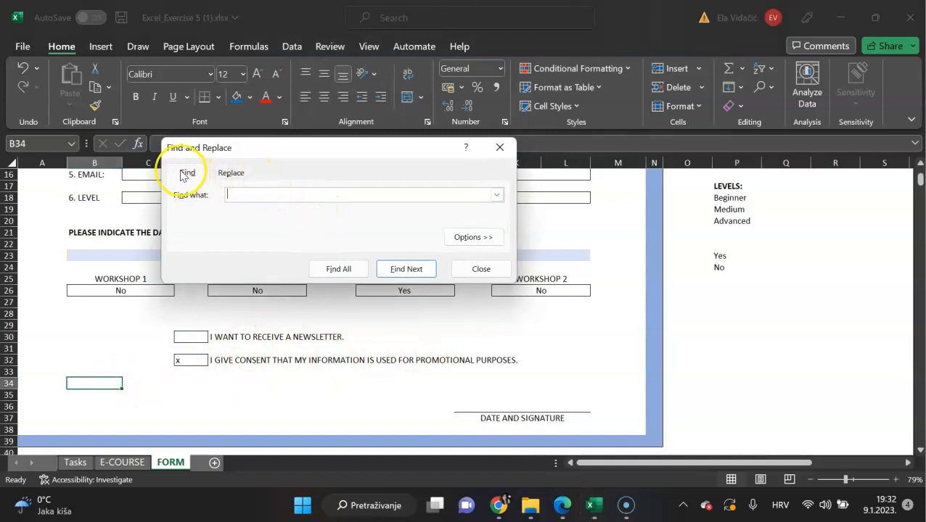
left_click(229, 174)
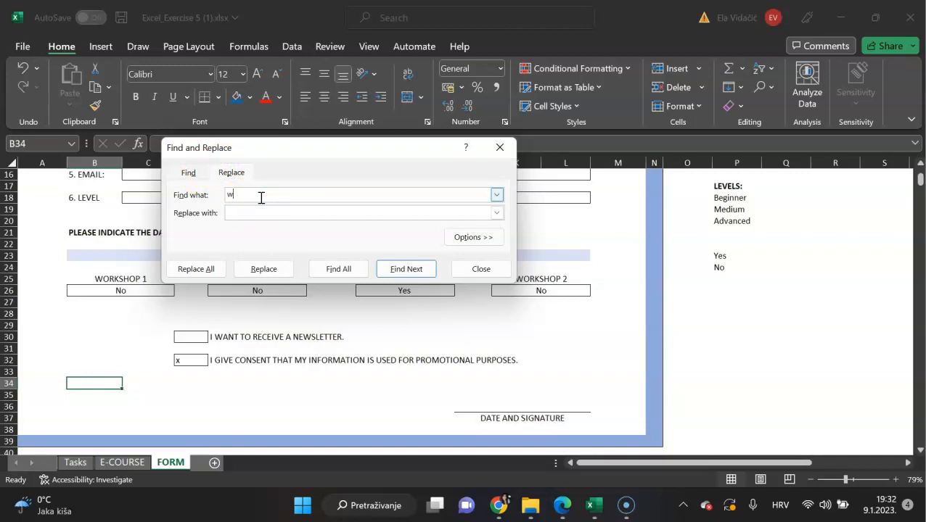
key("BackSpace")
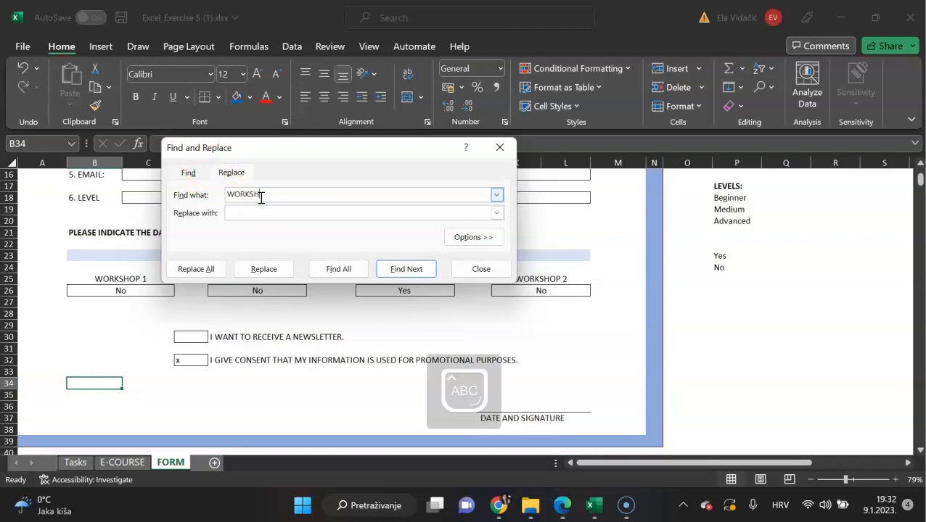
left_click(278, 215)
type("TRAINING")
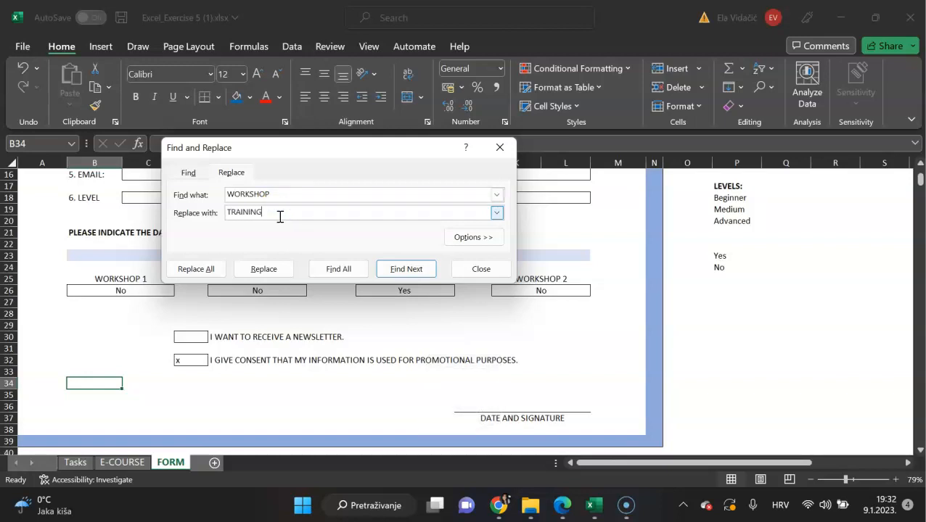
left_click(196, 269)
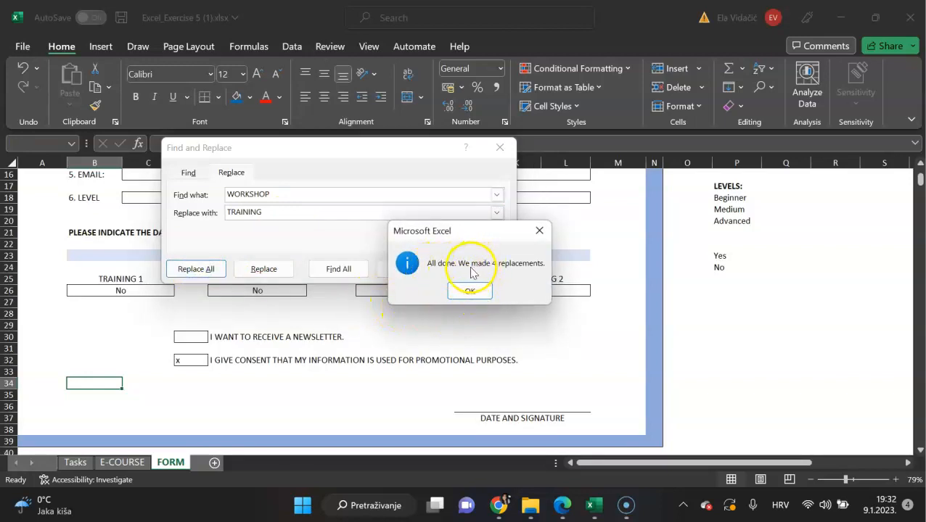
left_click(469, 291)
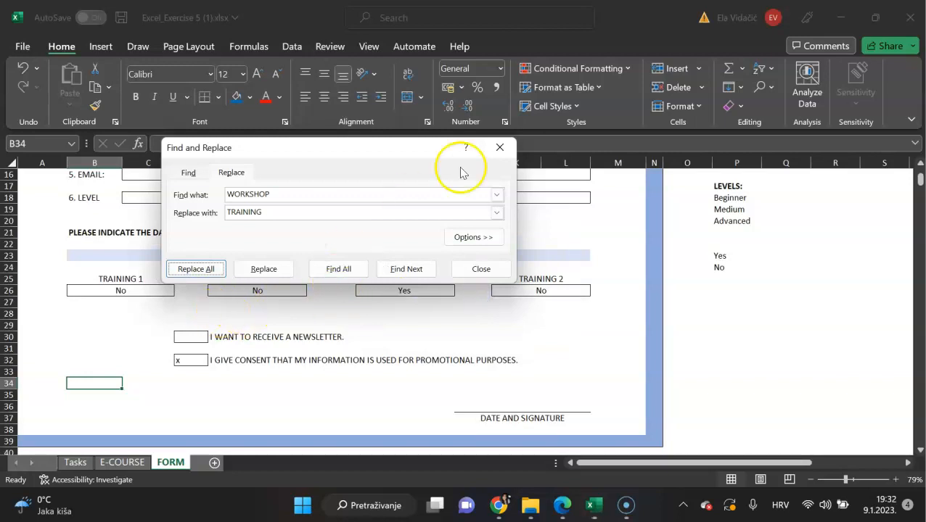
left_click(481, 269)
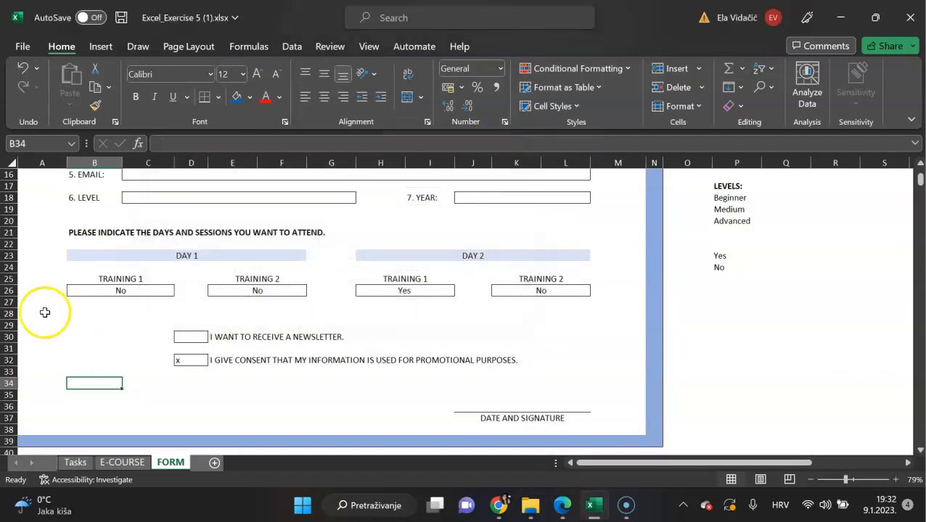
left_click(123, 279)
left_click(246, 283)
left_click(418, 281)
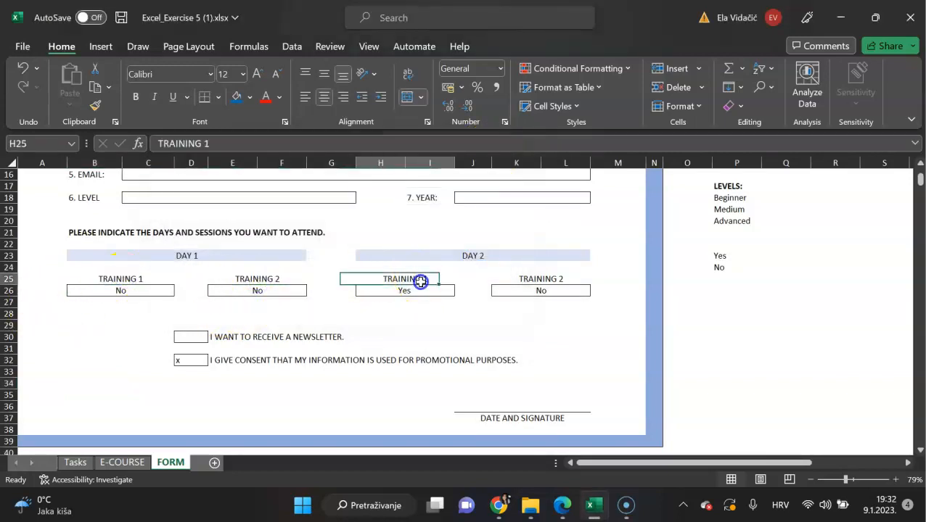
left_click(554, 282)
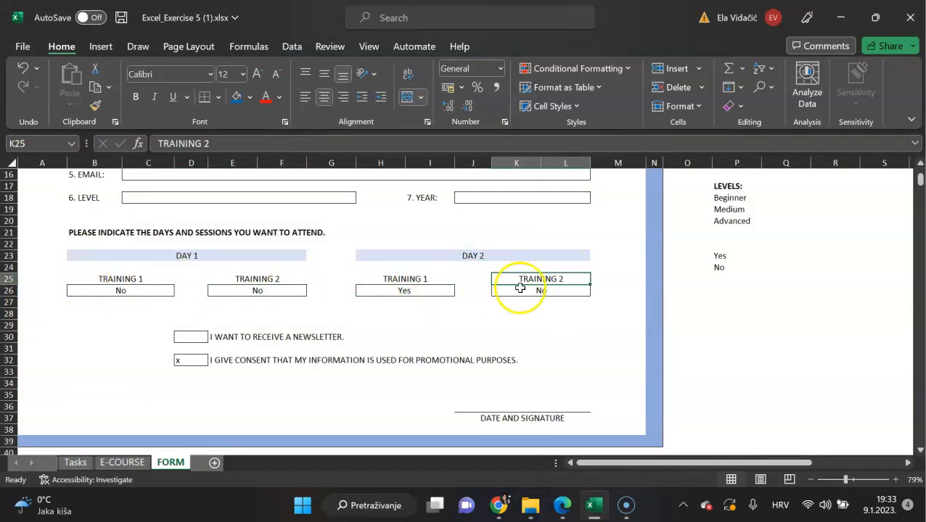
Mark task 12 in row 27 of the Tasks sheet with the same blue fill
left_click(75, 462)
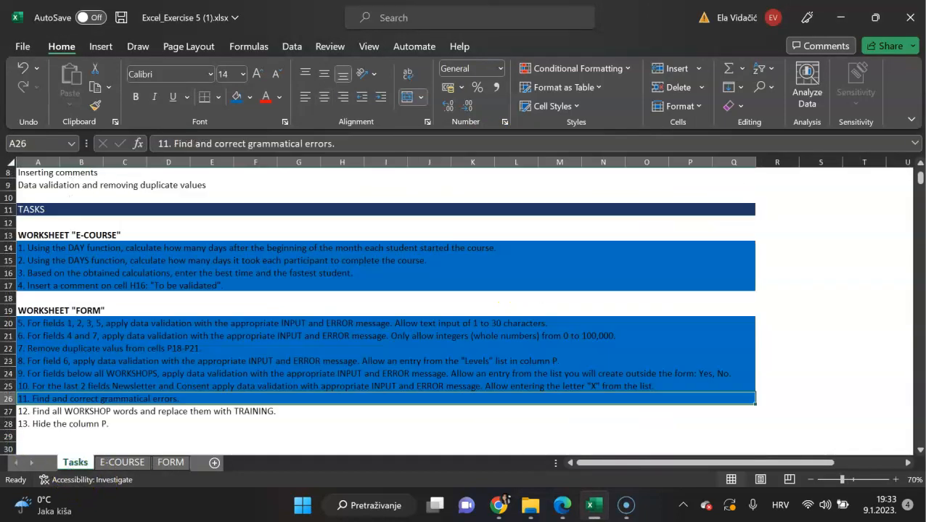
left_click(94, 412)
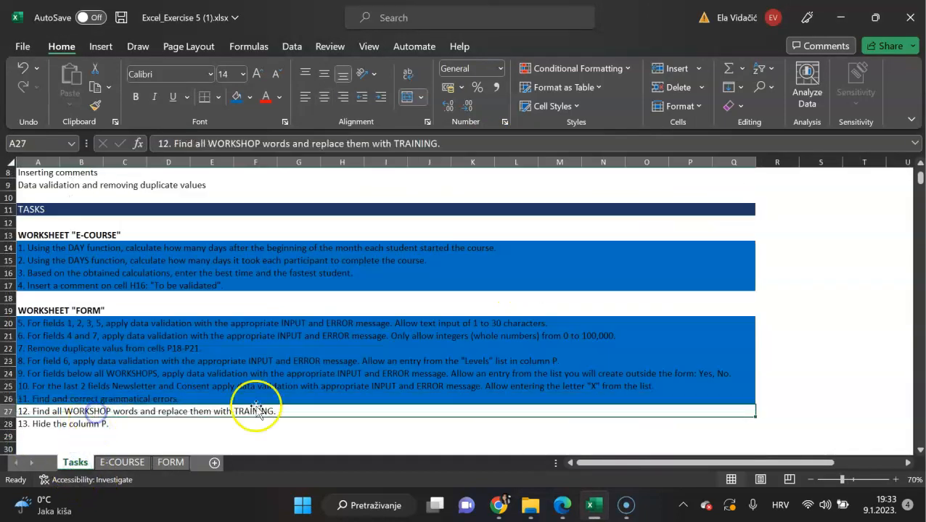
left_click(237, 99)
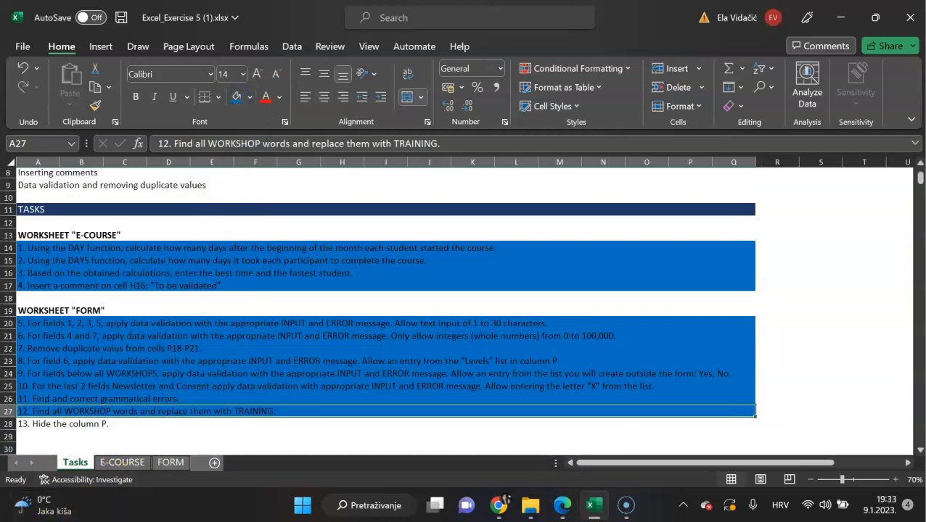
Hide column P, which holds the levels and Yes/No lists, on the FORM sheet
left_click(92, 426)
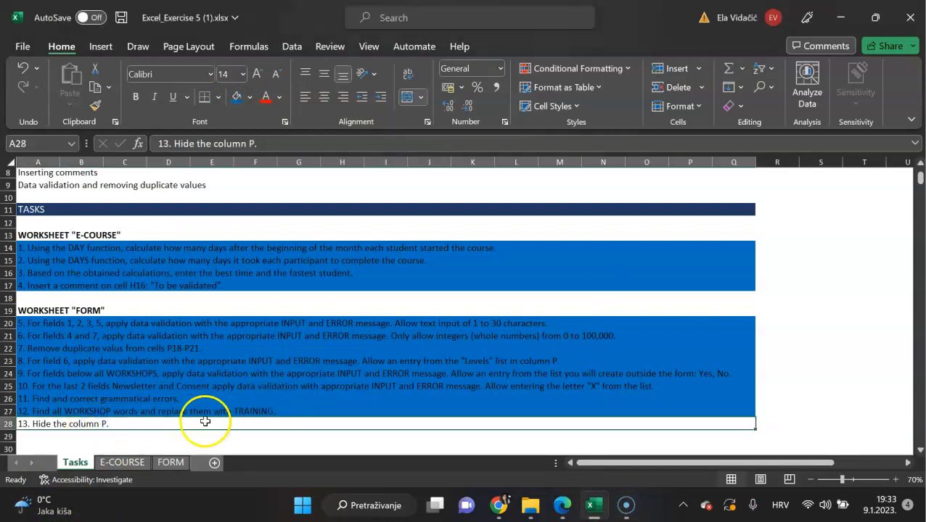
left_click(172, 464)
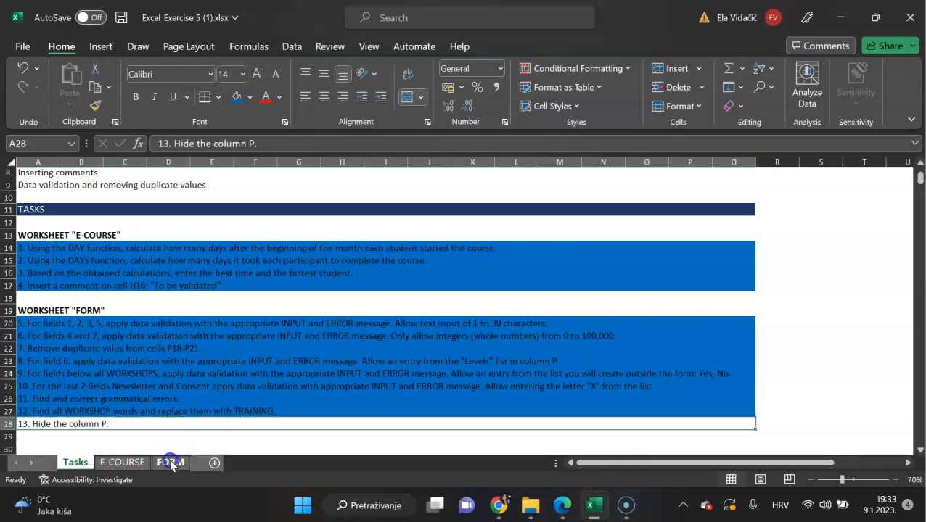
left_click(739, 161)
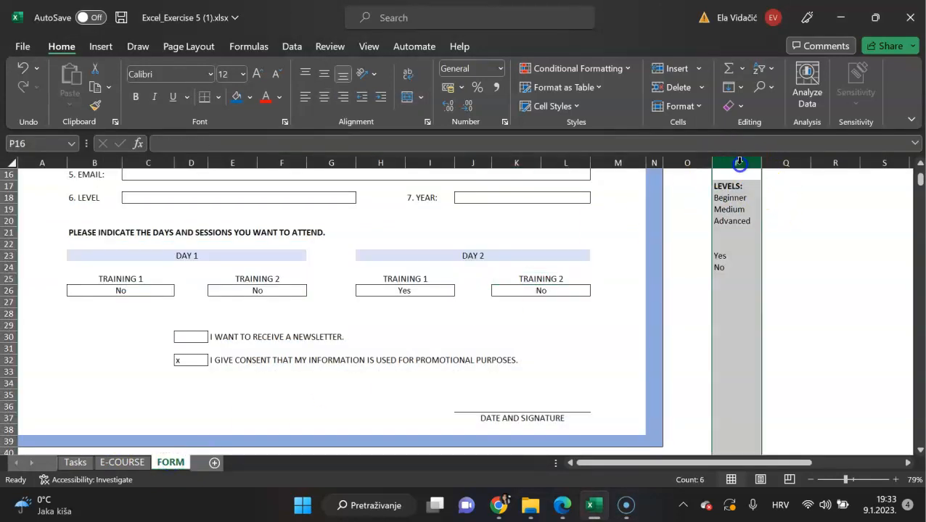
right_click(739, 162)
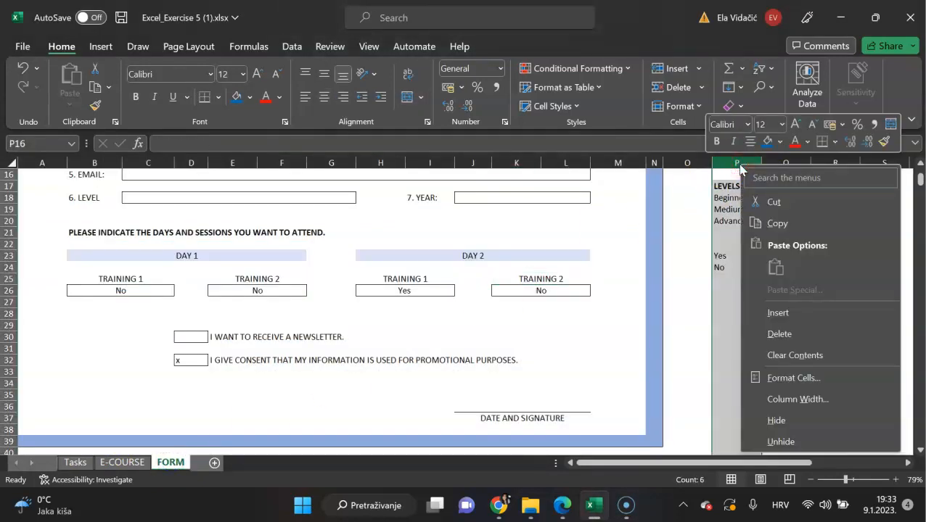
left_click(806, 421)
scroll(610, 317, "up", 3)
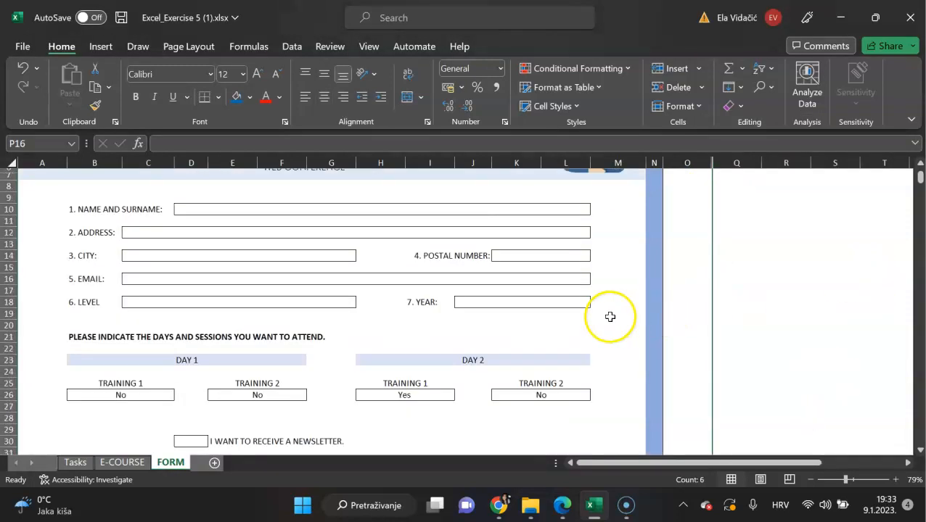
scroll(610, 317, "up", 2)
Mark task 13 in row 28 of the Tasks sheet with the same blue fill
left_click(75, 463)
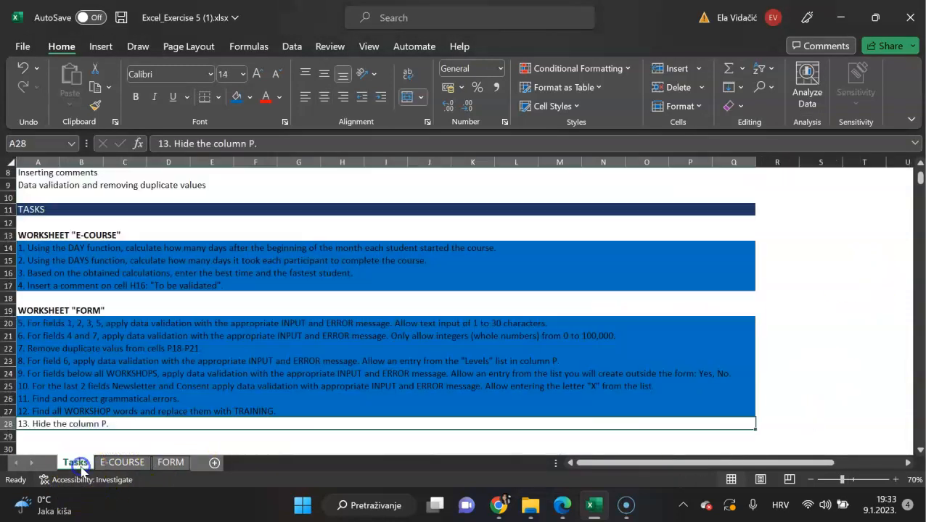
left_click(178, 425)
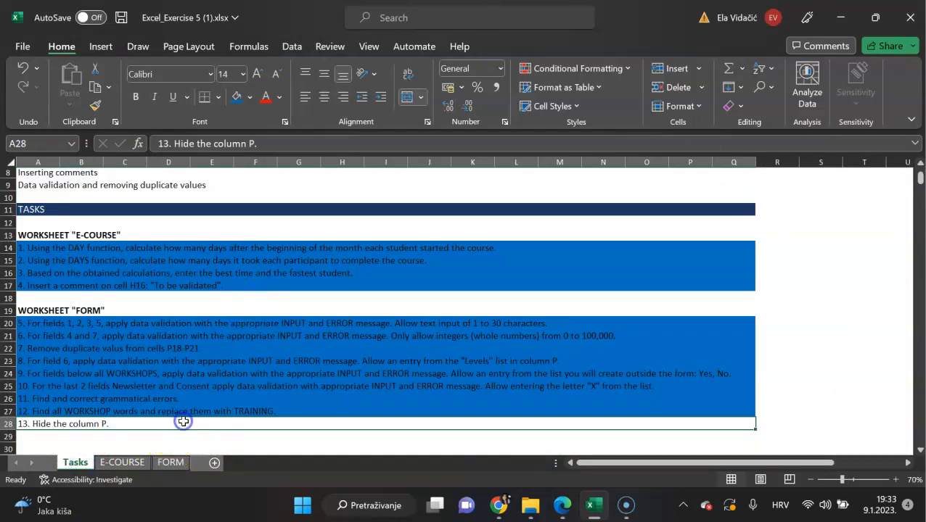
left_click(236, 97)
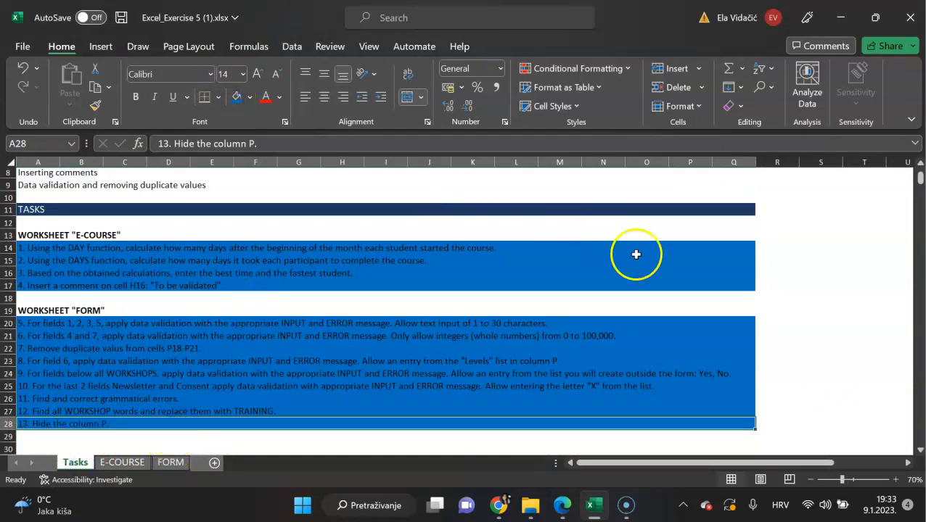
Deselect the task row and review the whole task list on the Tasks sheet for any unmarked tasks
scroll(804, 269, "up", 2)
left_click(804, 269)
scroll(804, 269, "up", 2)
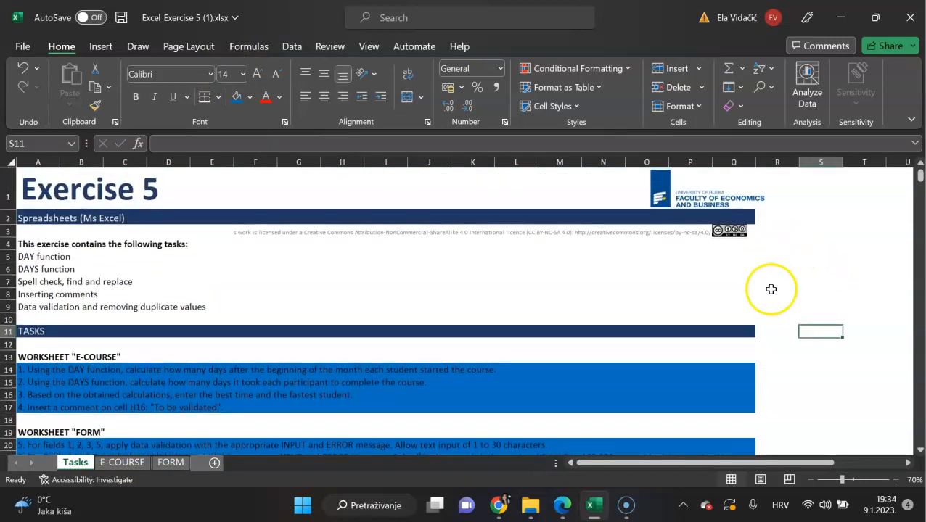
scroll(809, 298, "down", 2)
scroll(810, 298, "down", 2)
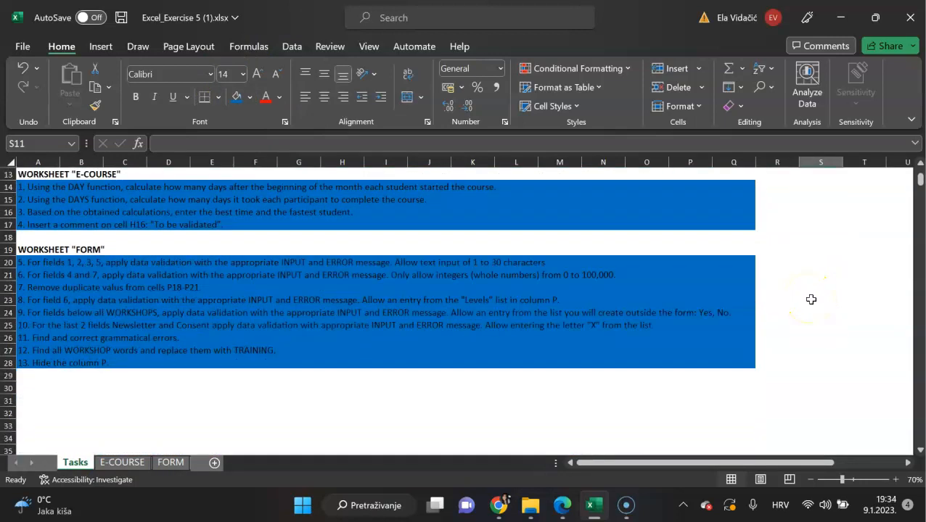
scroll(811, 301, "up", 2)
scroll(811, 300, "up", 2)
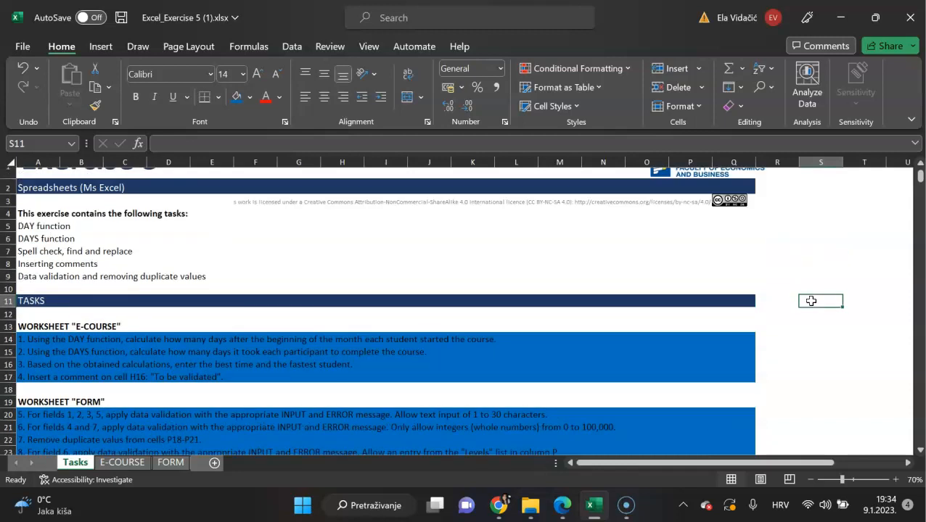